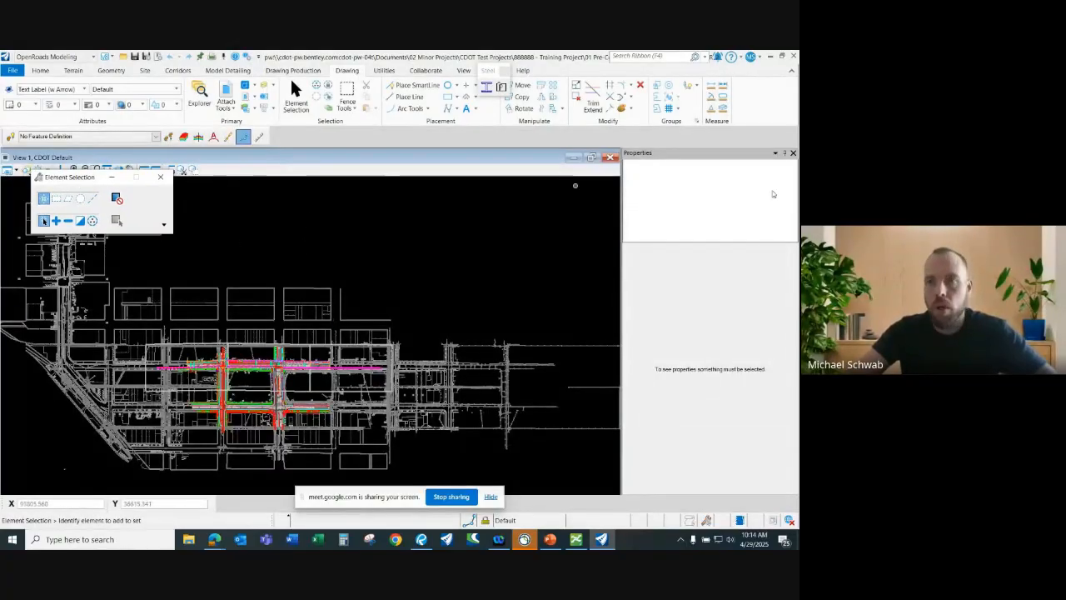
Close the Properties pane and check which models the active design file contains.
click(794, 154)
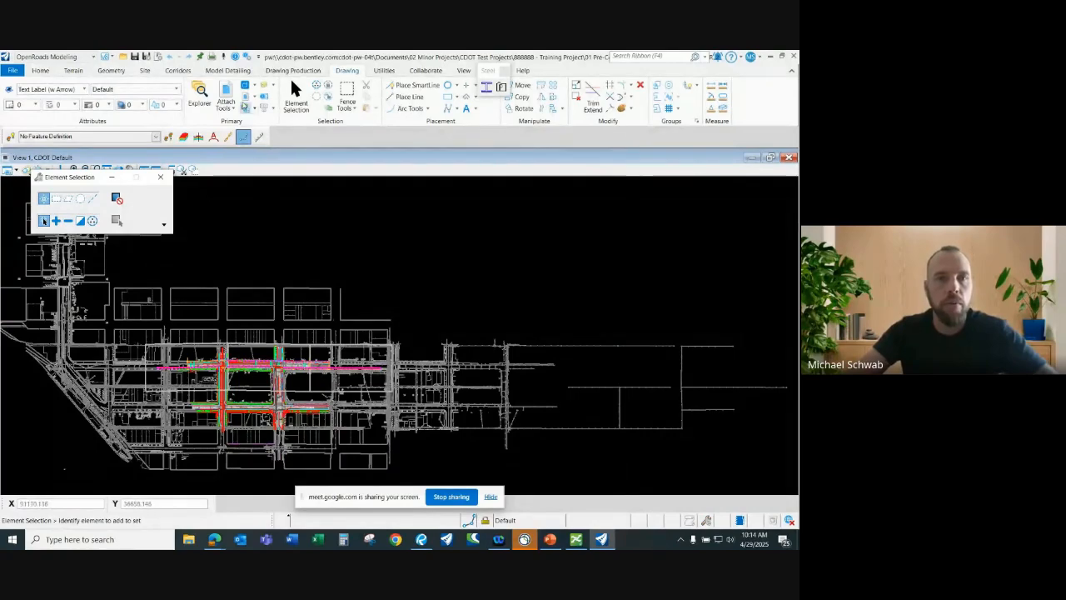
click(245, 87)
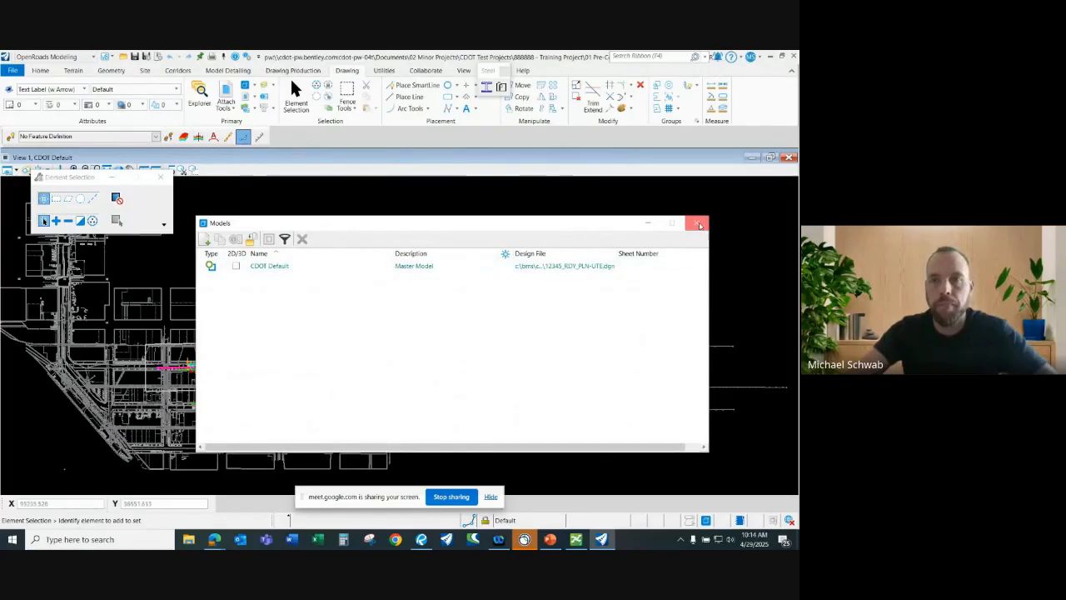
click(697, 222)
Review the file's attached references by highlighting each one's boundary in the drawing, and close the references list.
click(226, 90)
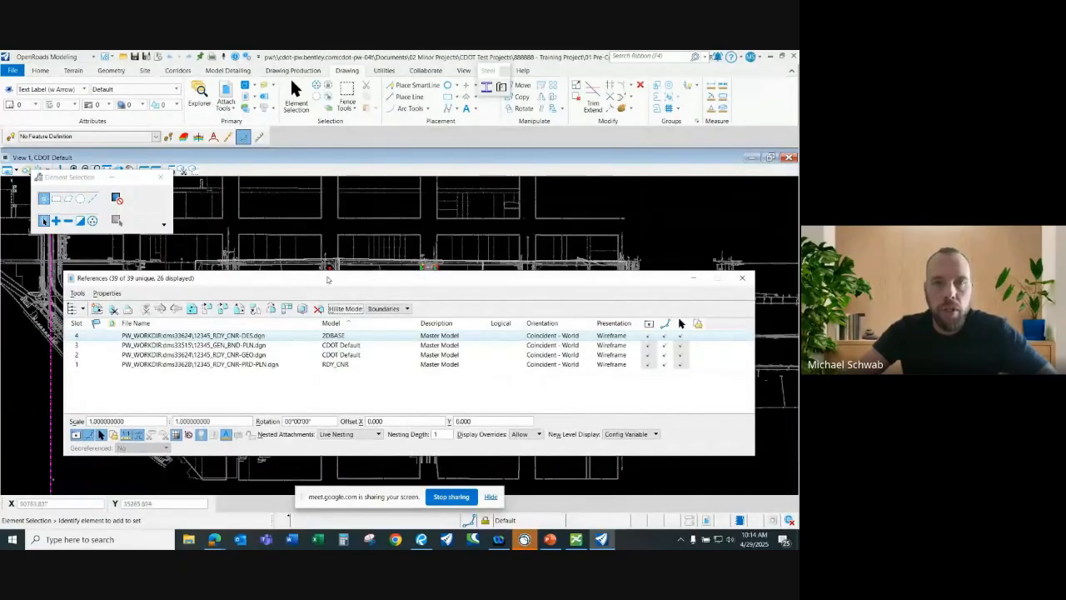
drag(324, 278, 321, 301)
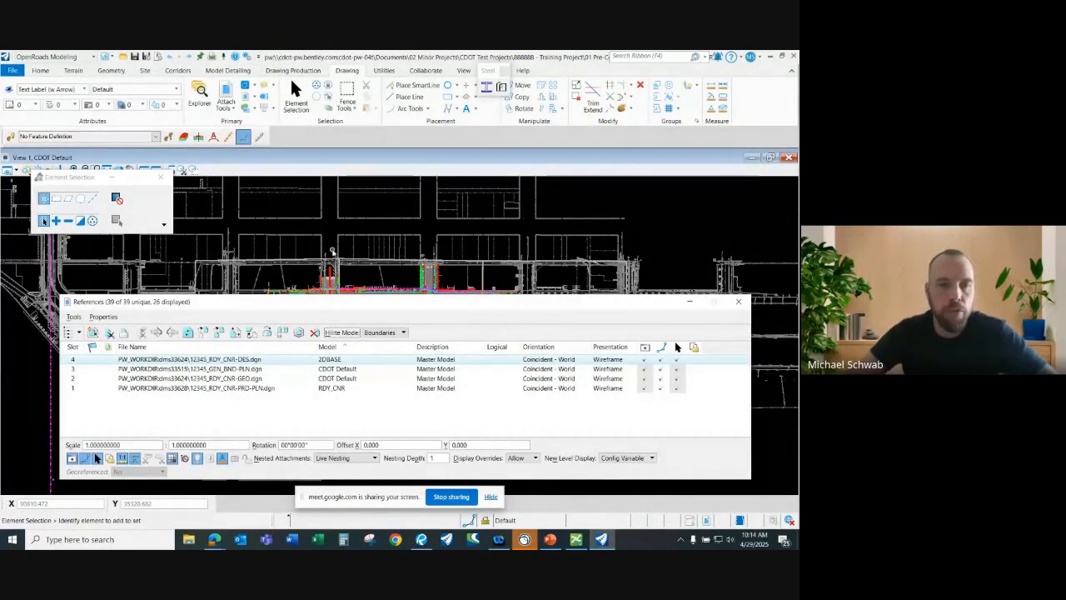
click(262, 388)
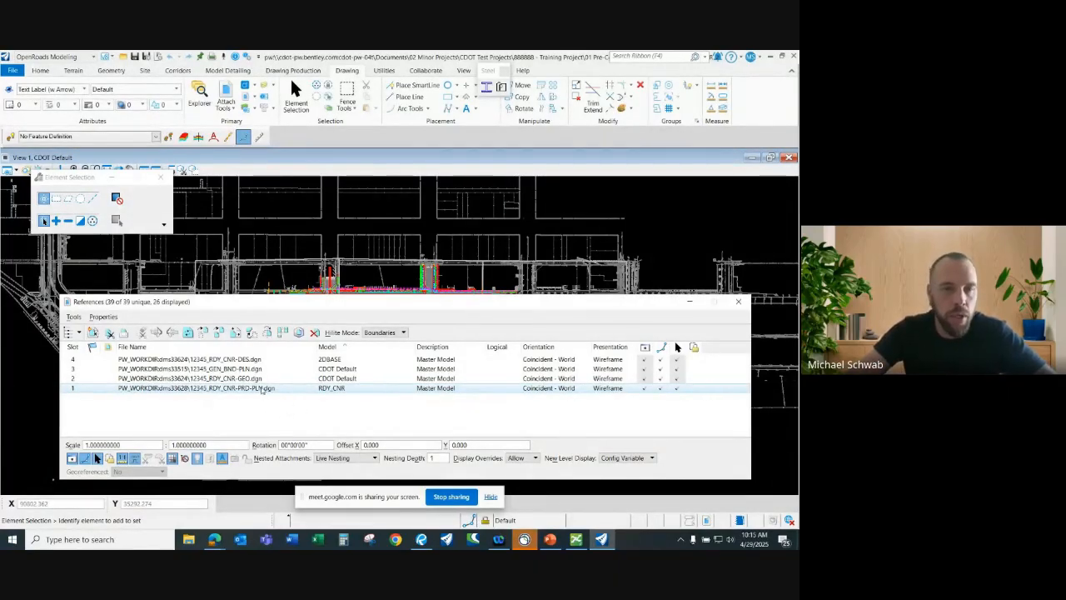
click(235, 379)
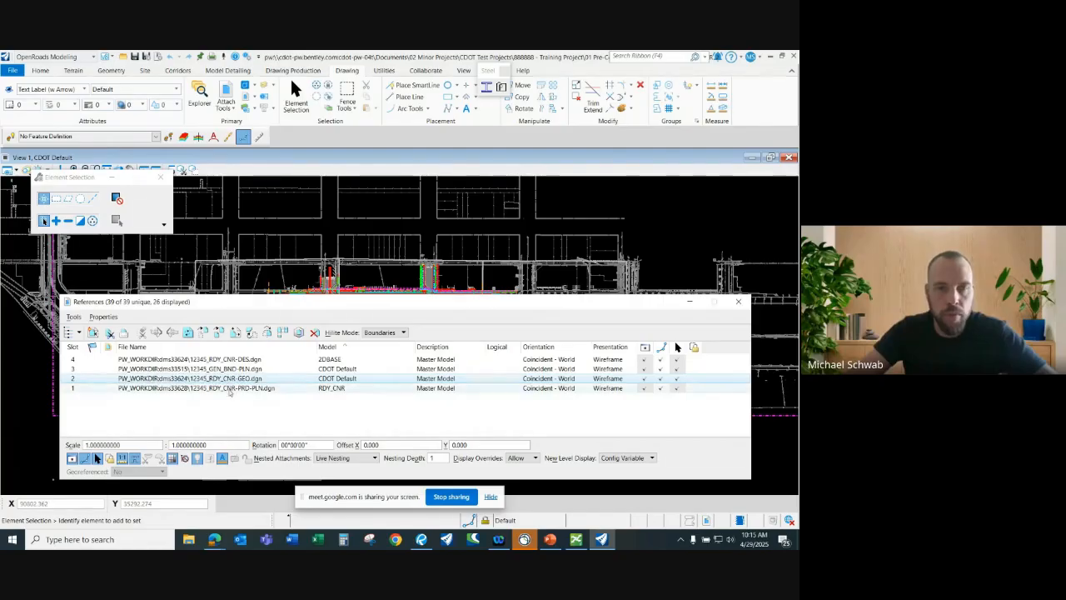
mouse_move(314, 316)
mouse_down()
mouse_move(329, 406)
mouse_move(279, 332)
mouse_up()
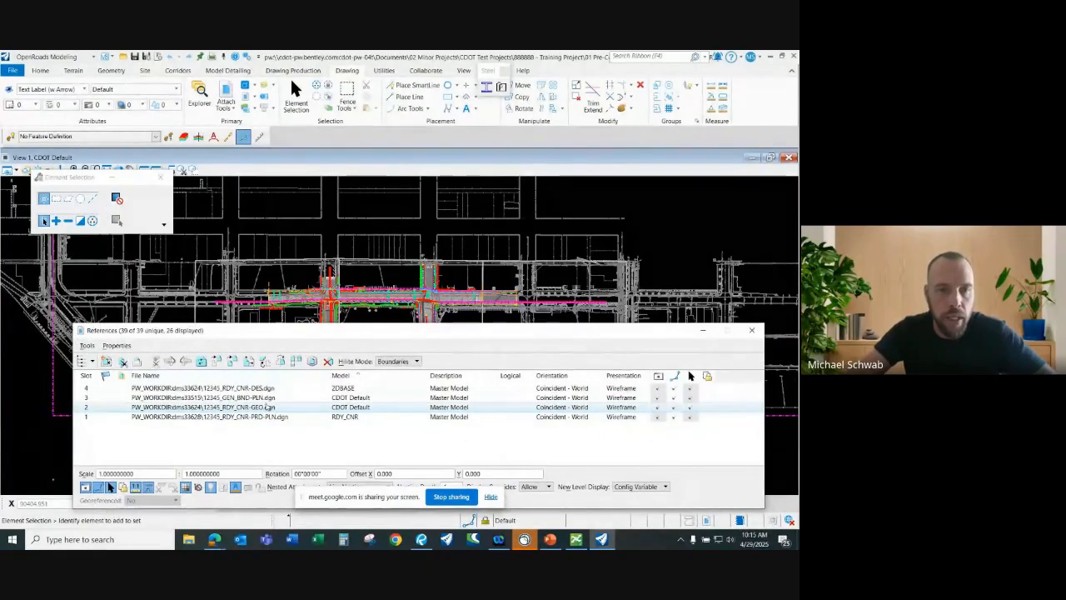
click(258, 398)
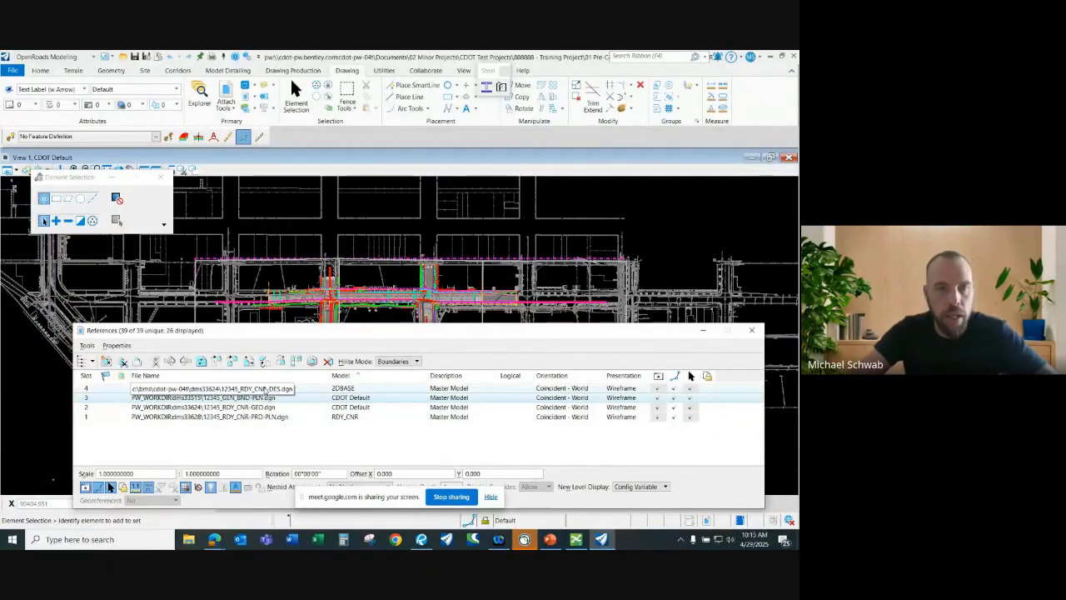
key(Up)
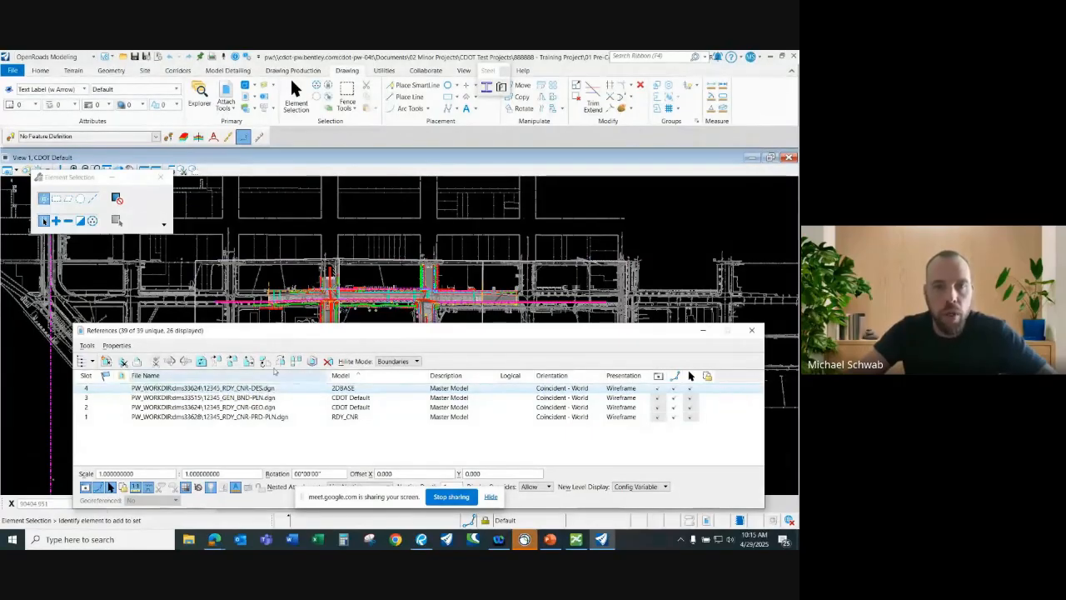
drag(277, 332, 263, 369)
scroll(280, 313, up, 3)
scroll(262, 271, up, 2)
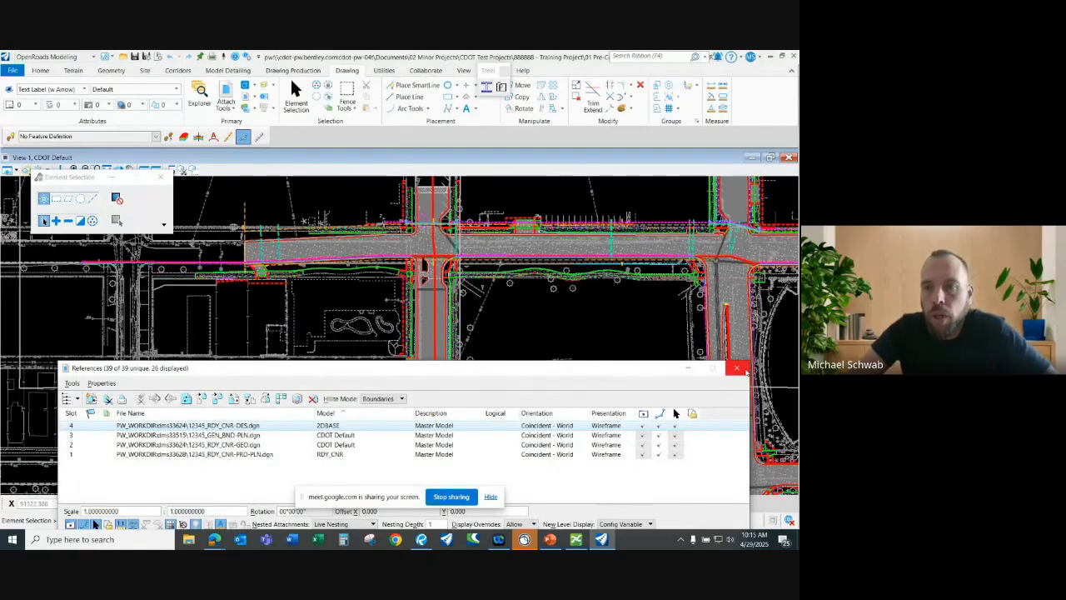
click(736, 368)
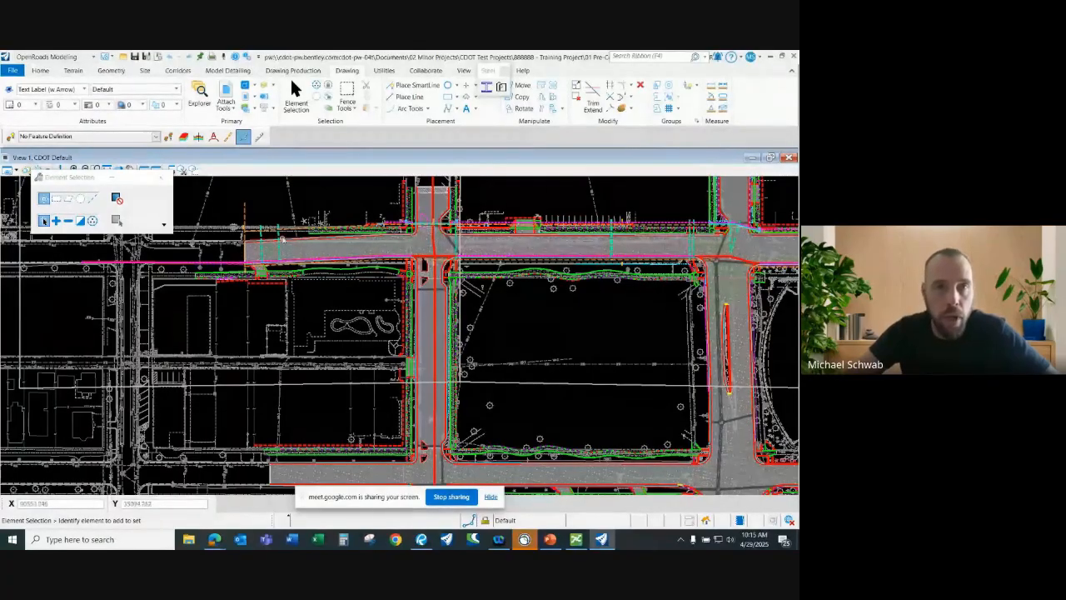
Annotate the magenta horizontal alignment along the upper street with the element annotation tool and save the file settings.
click(293, 70)
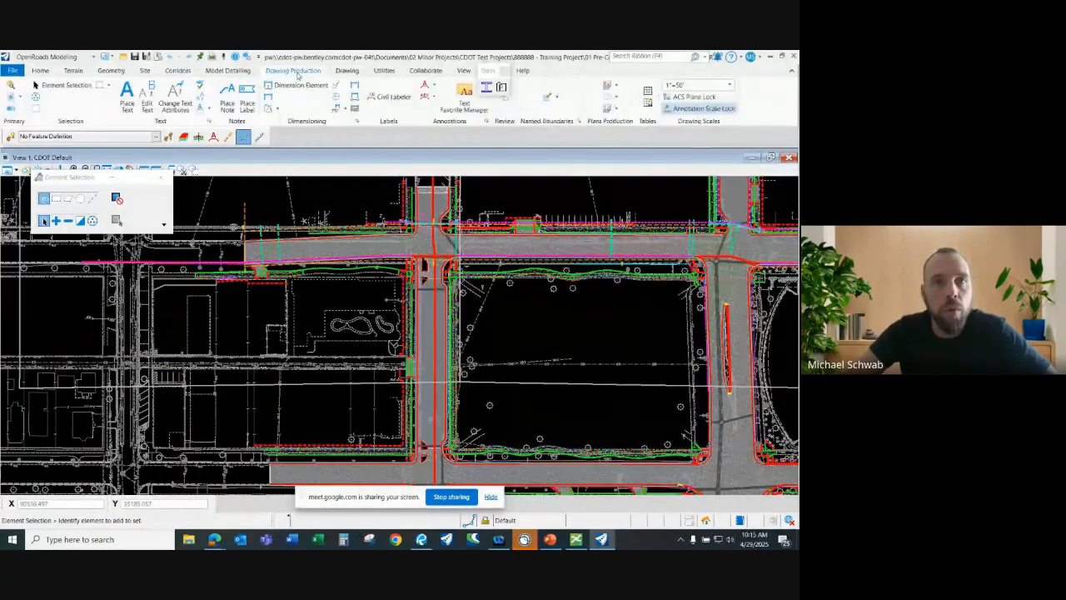
click(425, 86)
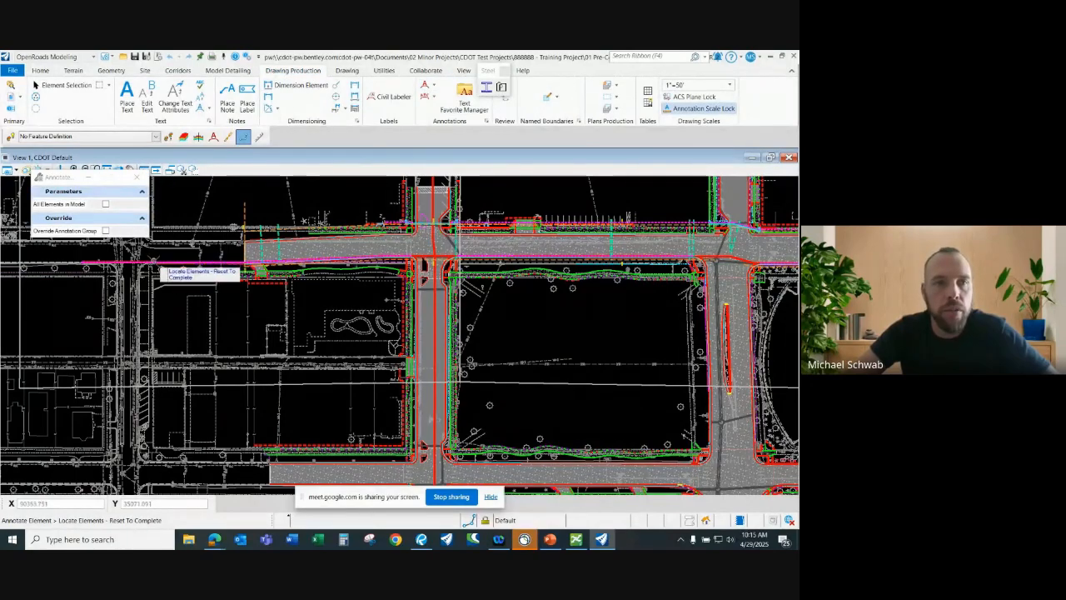
scroll(132, 255, up, 3)
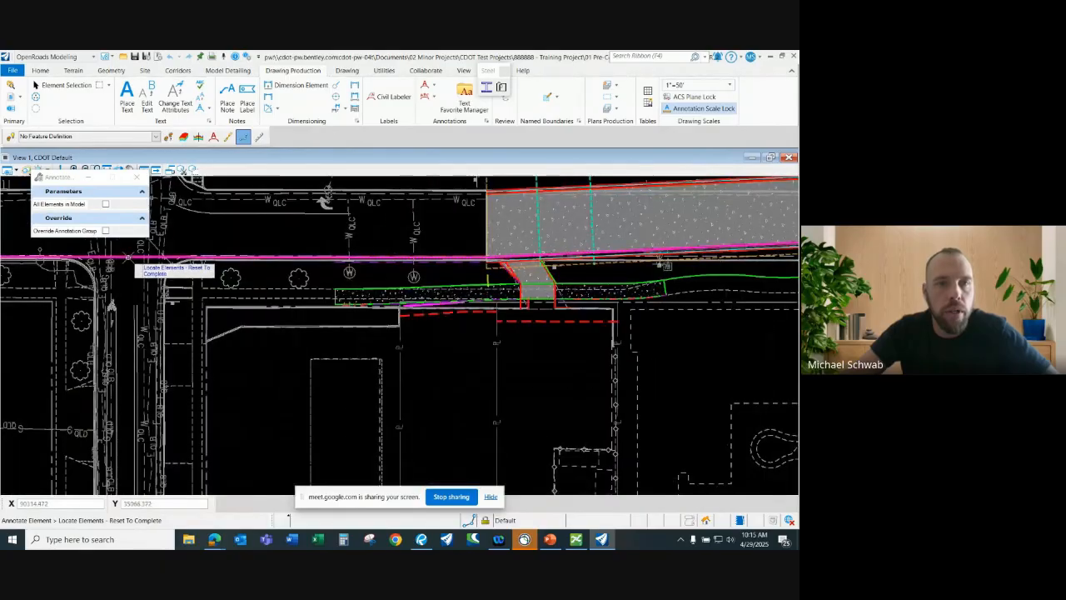
right_click(192, 244)
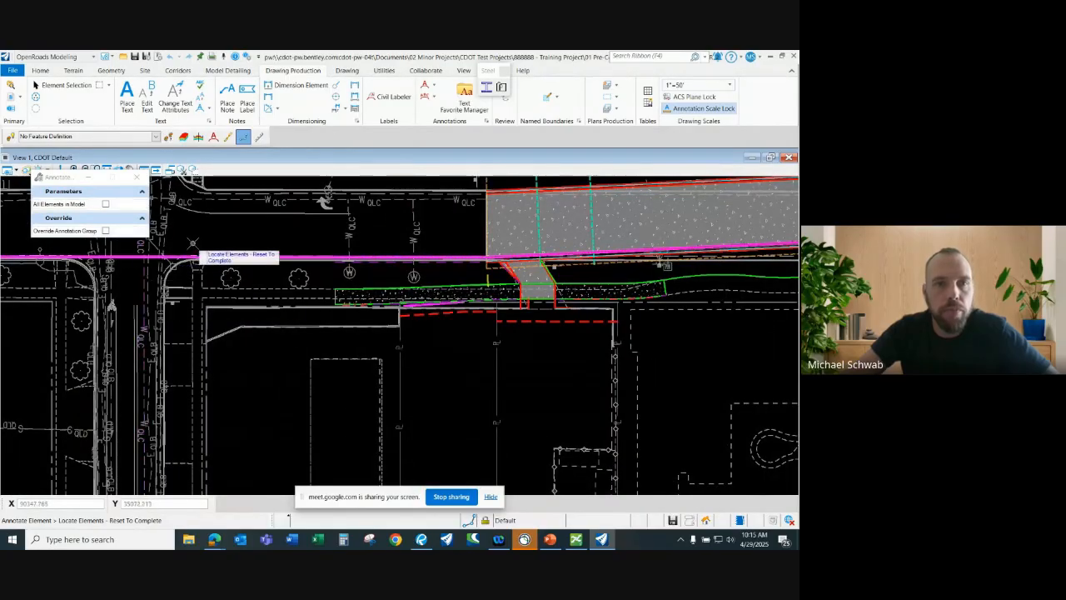
scroll(204, 265, down, 3)
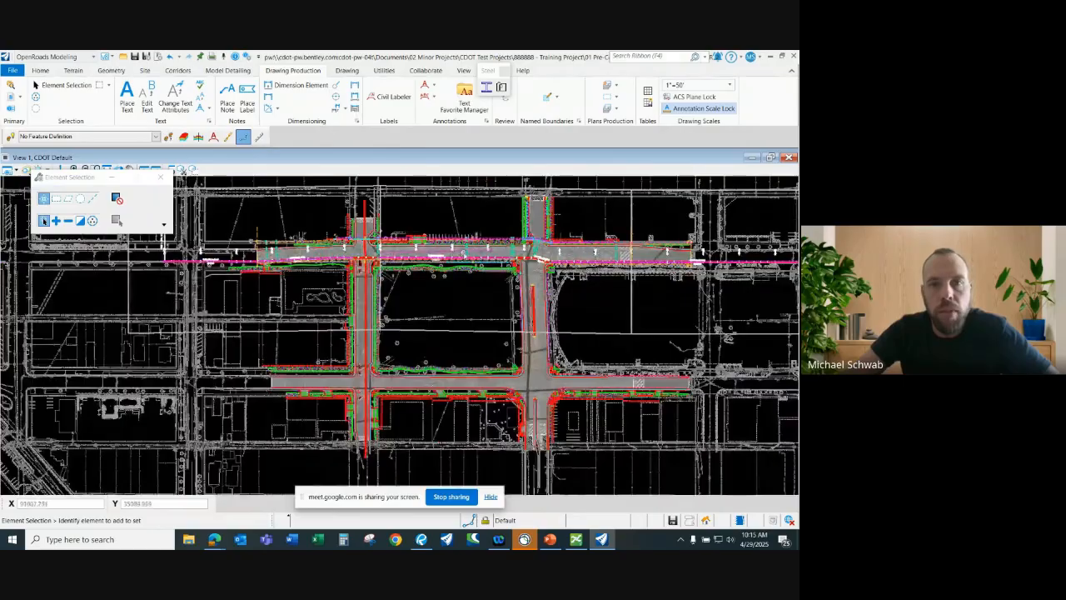
scroll(406, 221, up, 2)
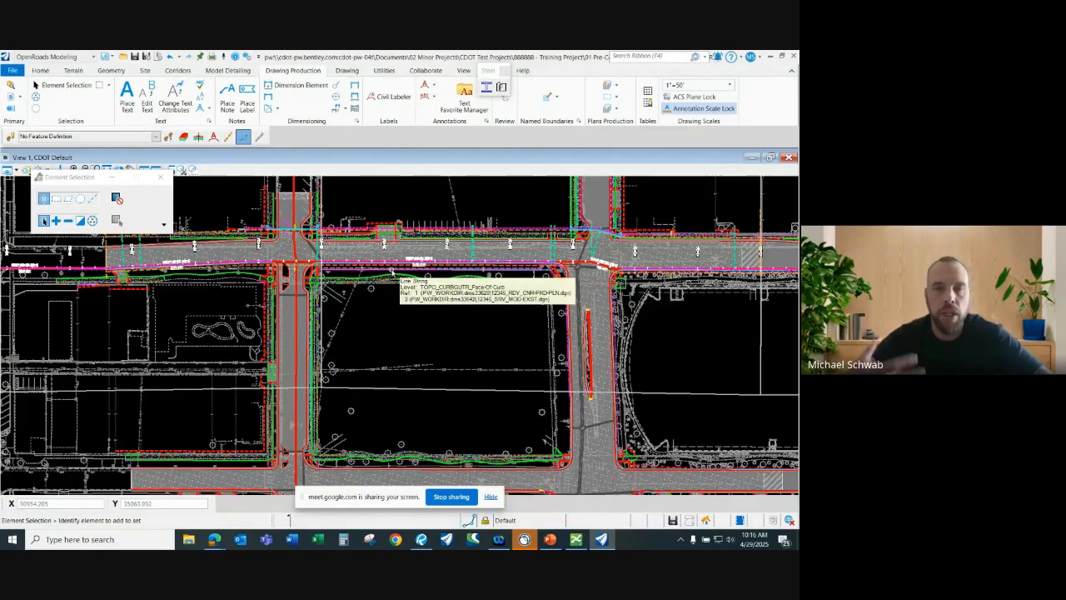
key(ctrl+s)
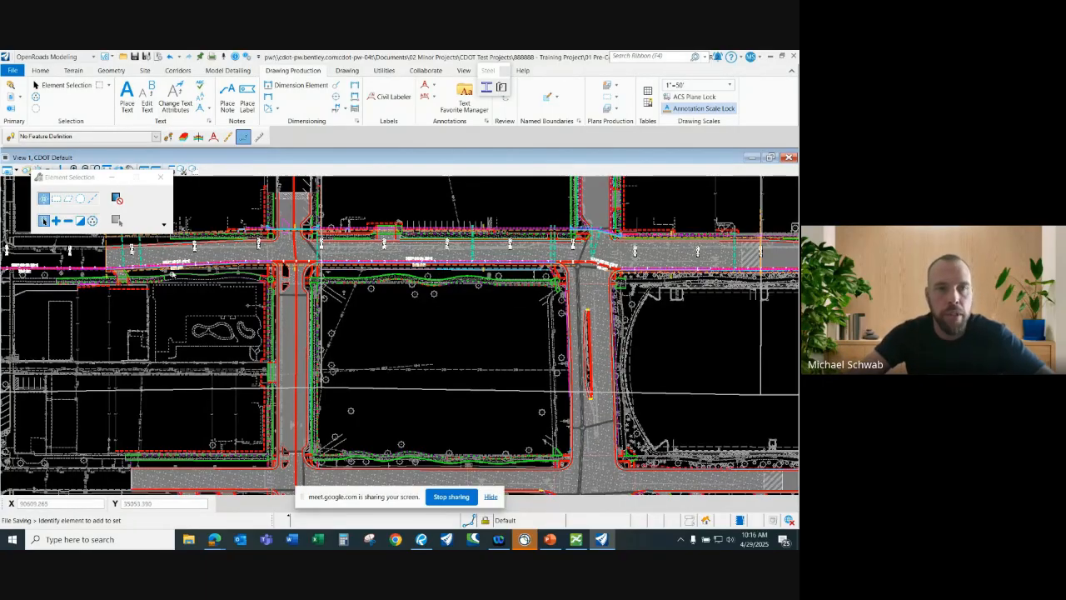
Inspect the 37+00 station label on the annotated alignment, clear its selection and save the file settings.
scroll(450, 250, up, 4)
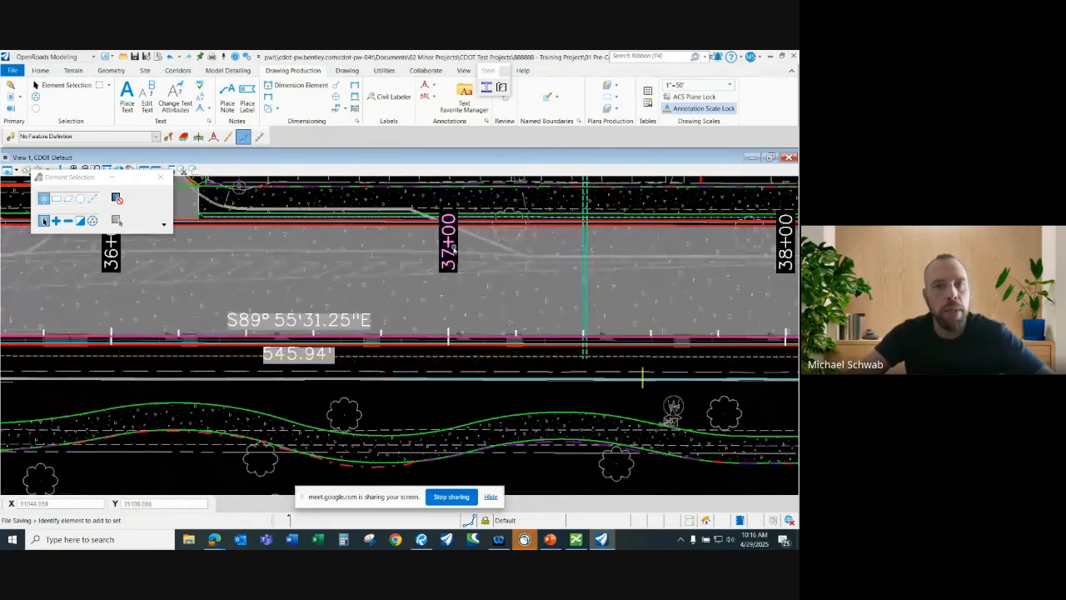
mouse_move(453, 239)
mouse_down()
mouse_move(454, 270)
mouse_move(453, 245)
mouse_up()
scroll(411, 271, down, 5)
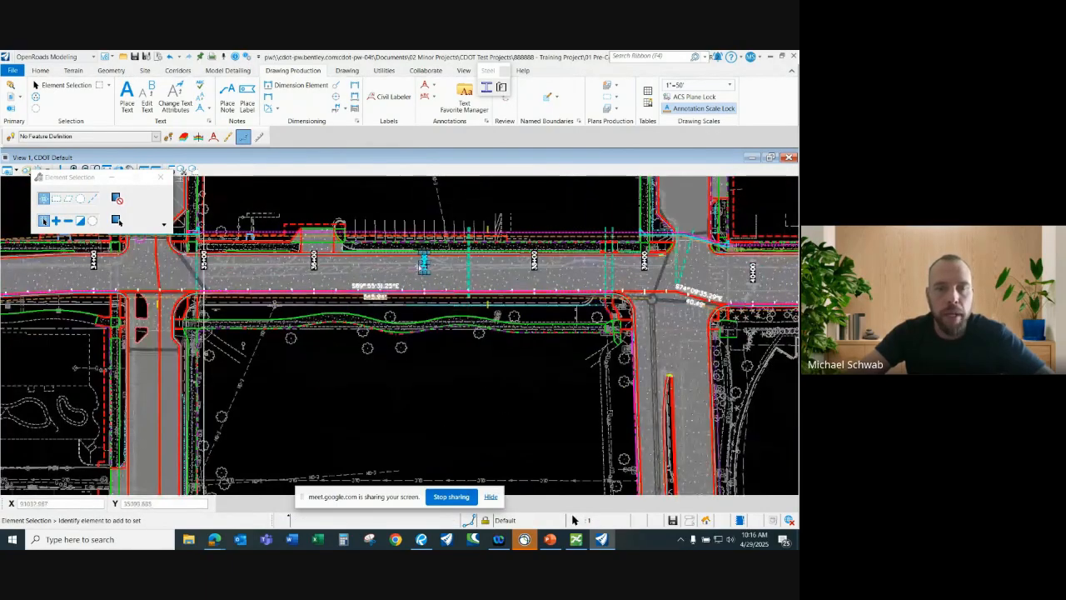
click(375, 204)
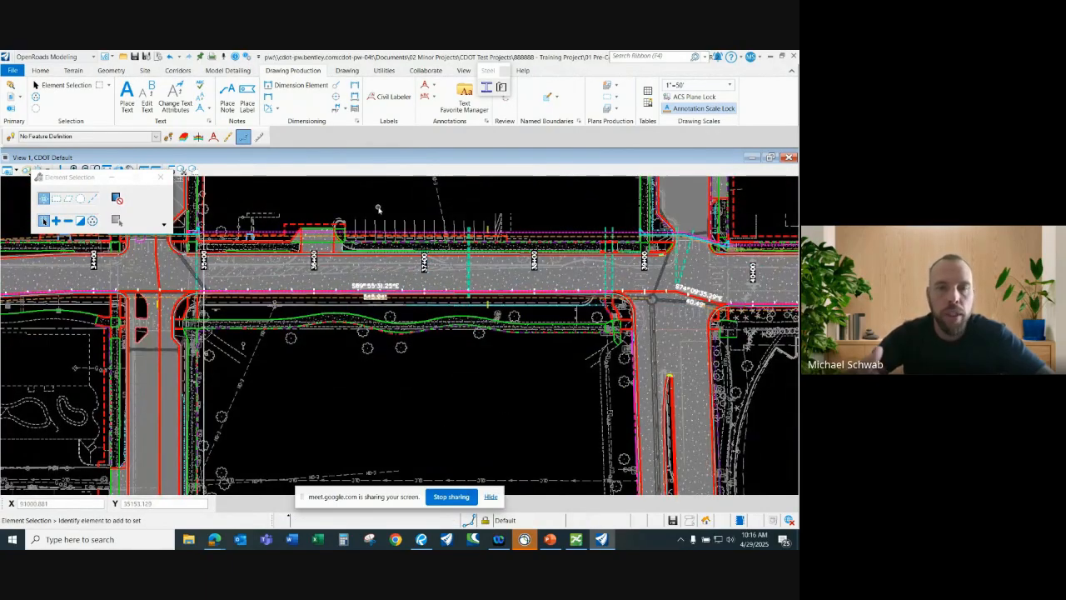
key(ctrl+s)
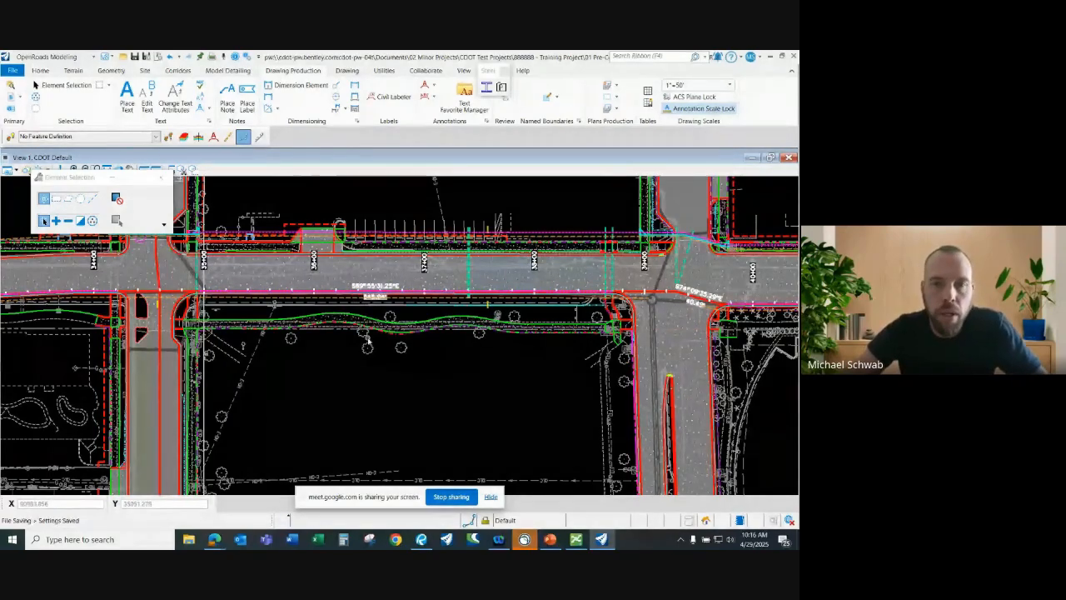
Select the referenced middle named boundary shape and view the civil plan Named Boundary placement settings without placing anything.
scroll(360, 343, down, 3)
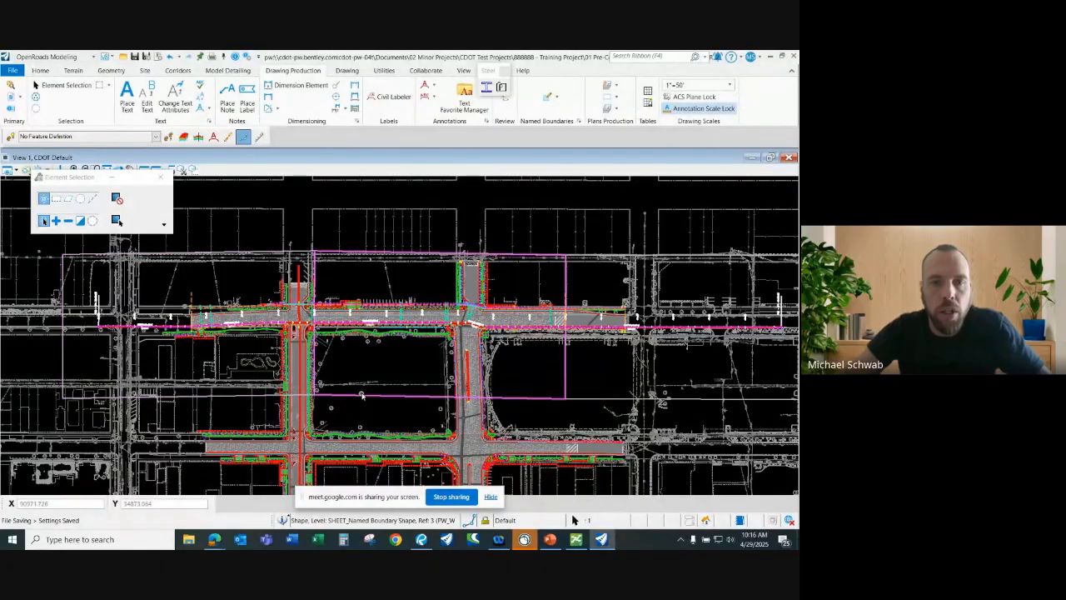
mouse_move(361, 397)
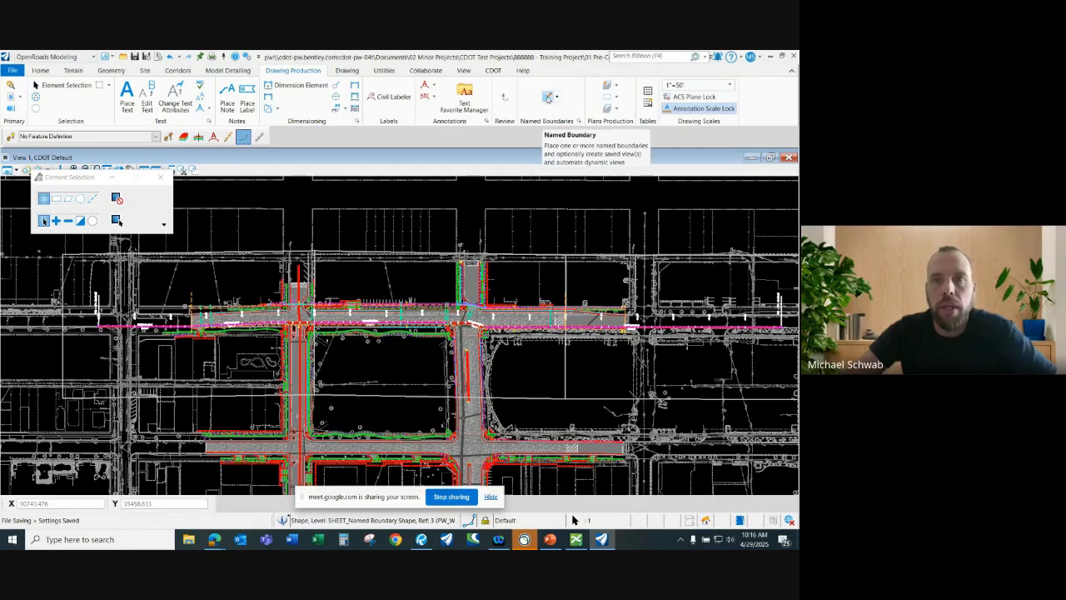
click(548, 97)
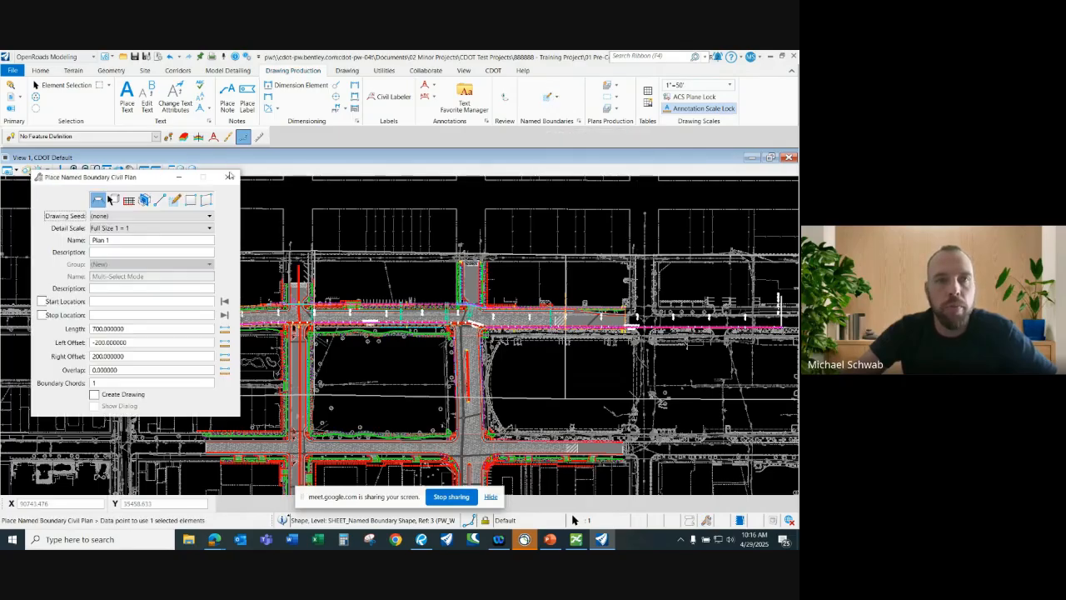
click(230, 177)
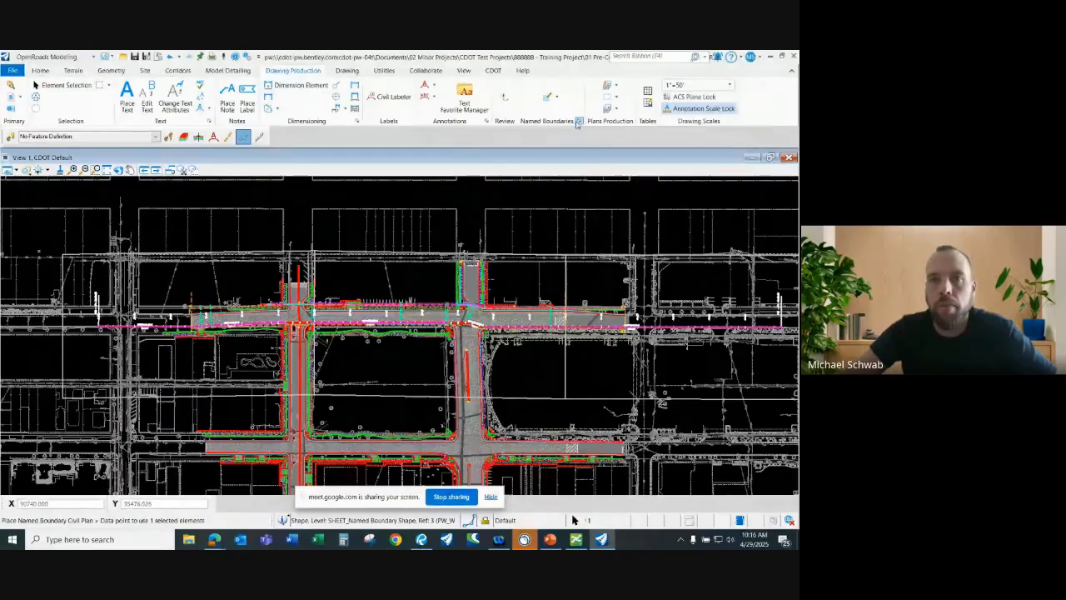
Examine the station-range boundaries listed under the HCL I-70Z (UTE AVE) plan group in the named boundaries list.
click(580, 121)
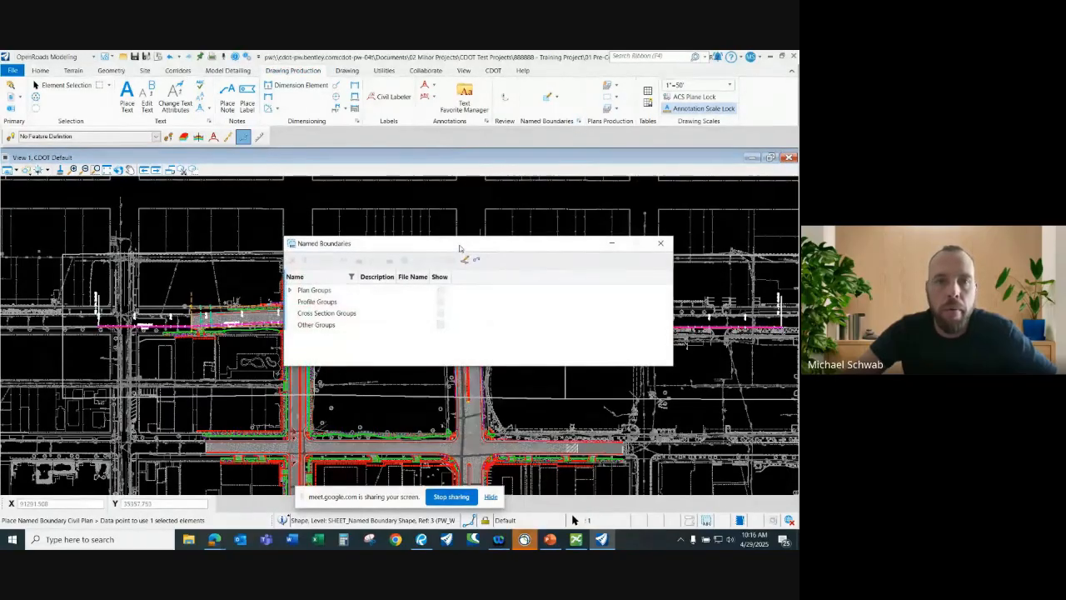
drag(457, 242, 300, 192)
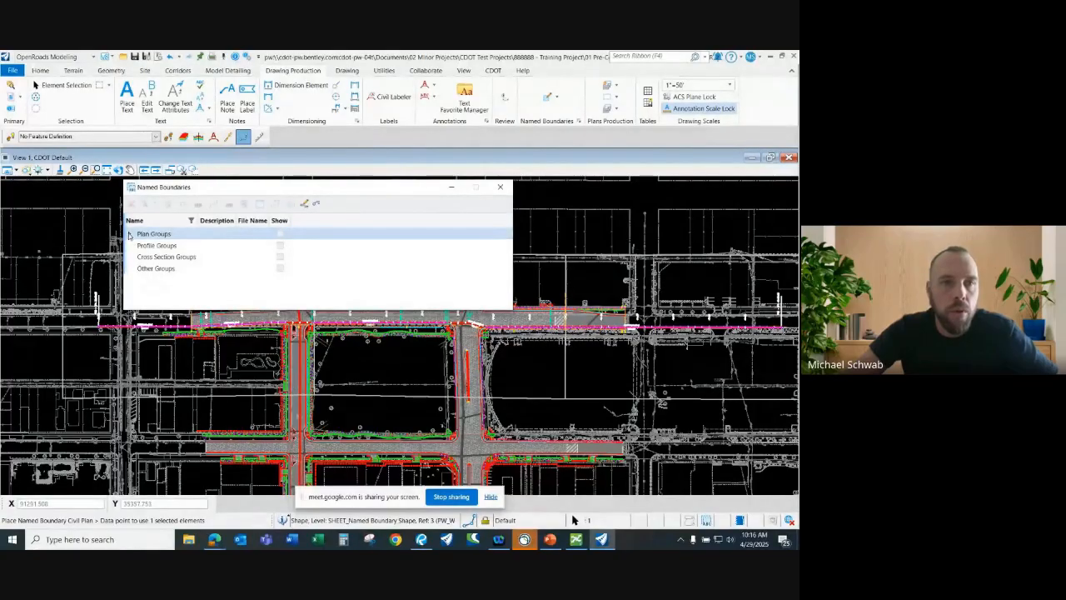
click(129, 234)
click(140, 246)
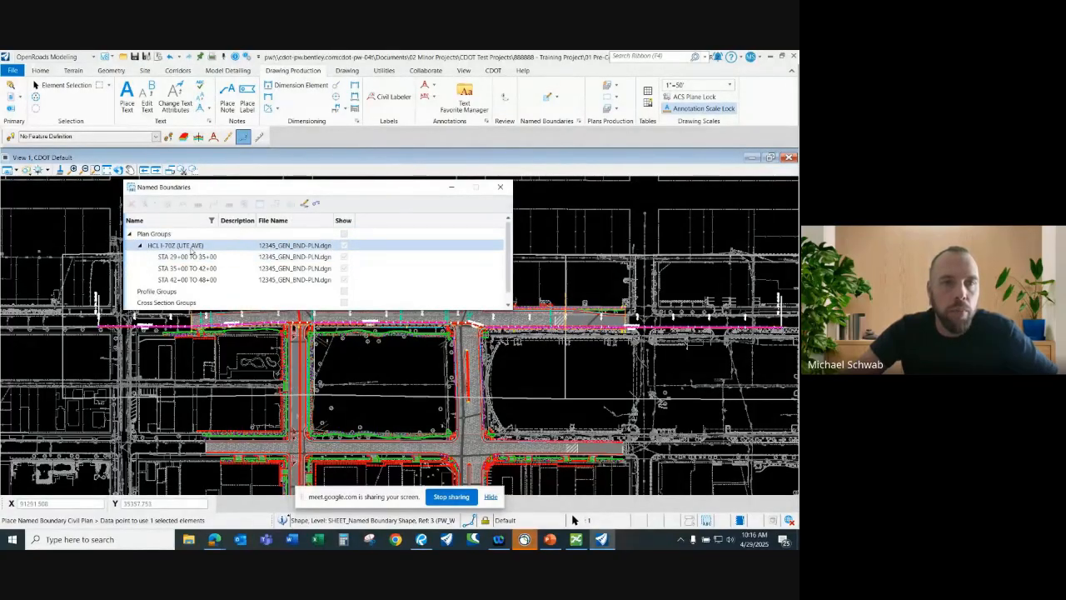
click(139, 246)
click(172, 248)
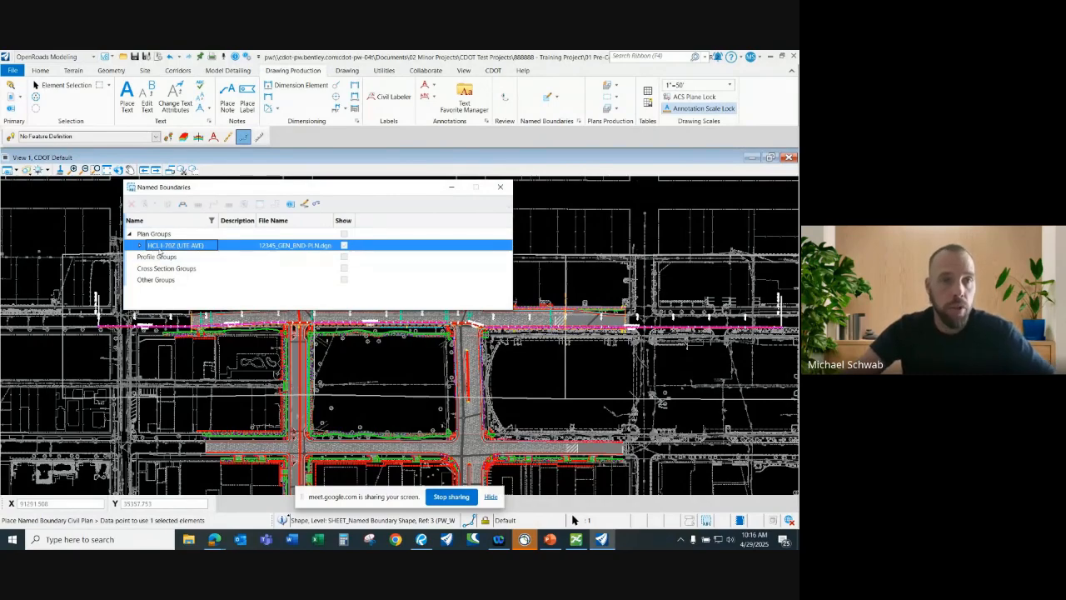
click(140, 246)
click(186, 268)
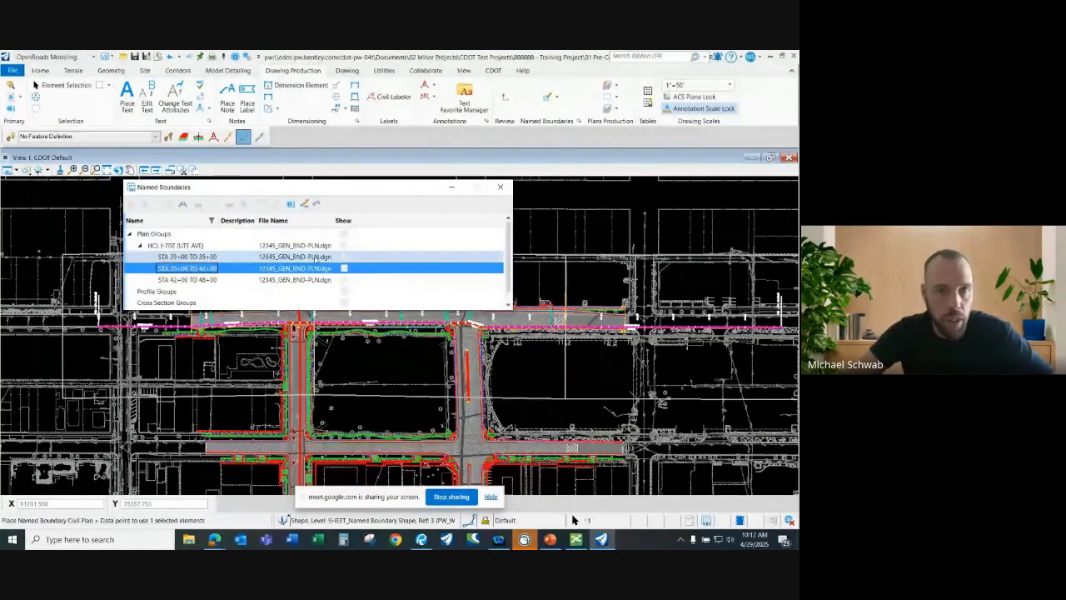
Create plan drawing and sheet models from the HCL I-70Z (UTE AVE) boundary group with the drawing model annotation scale set to 1"=50'.
click(158, 245)
click(140, 246)
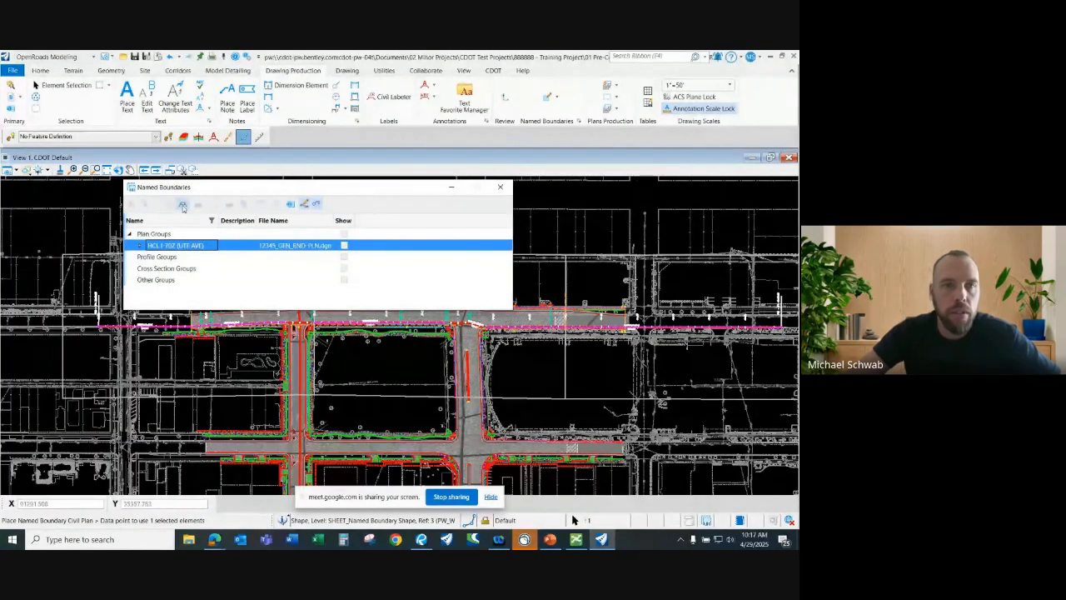
click(184, 206)
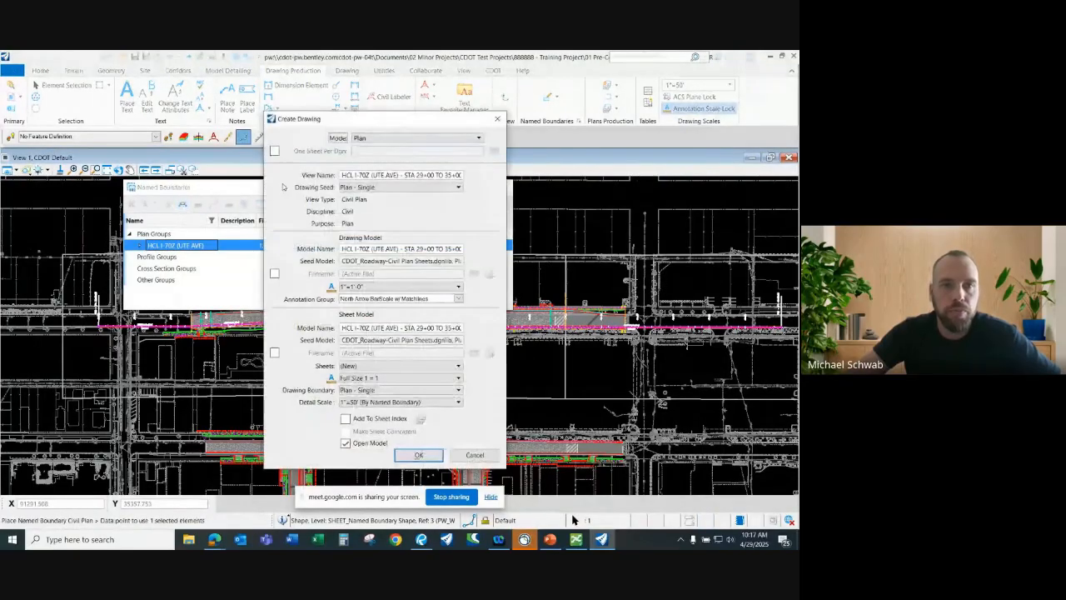
drag(330, 121, 406, 118)
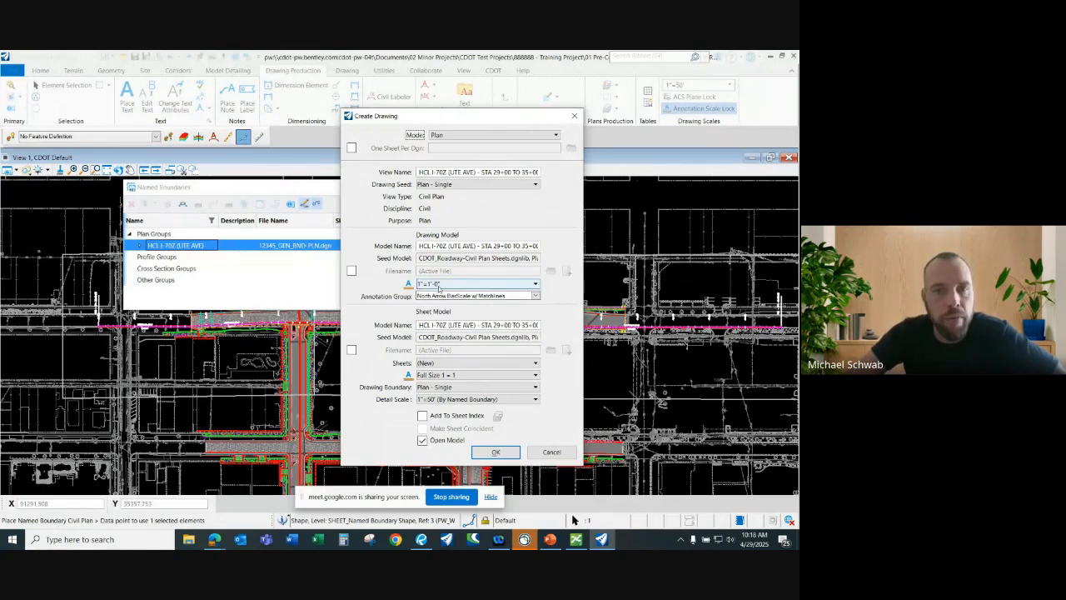
click(438, 285)
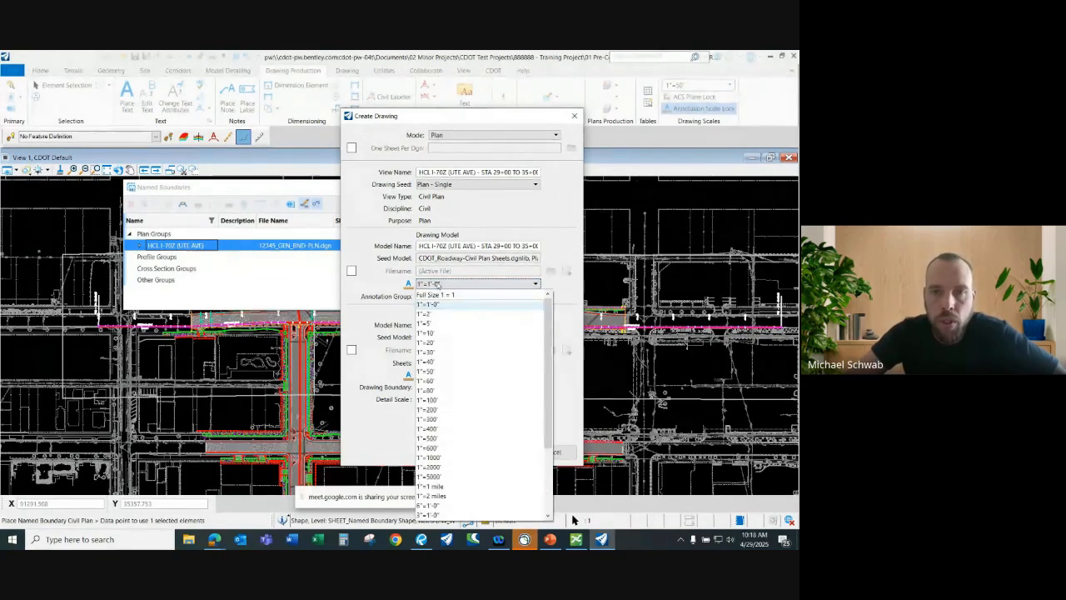
click(428, 368)
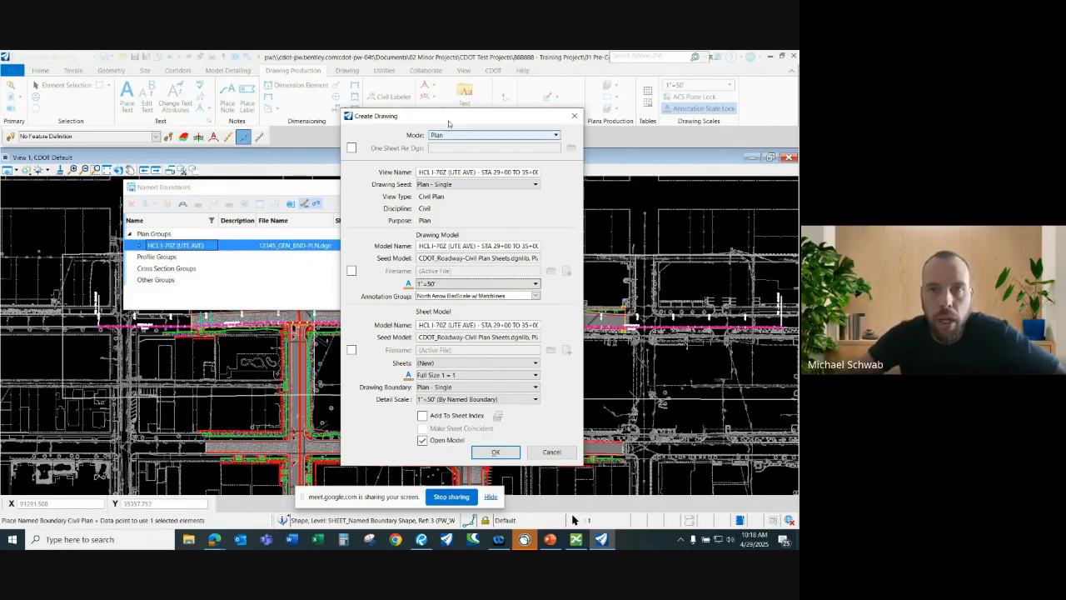
drag(434, 118, 417, 106)
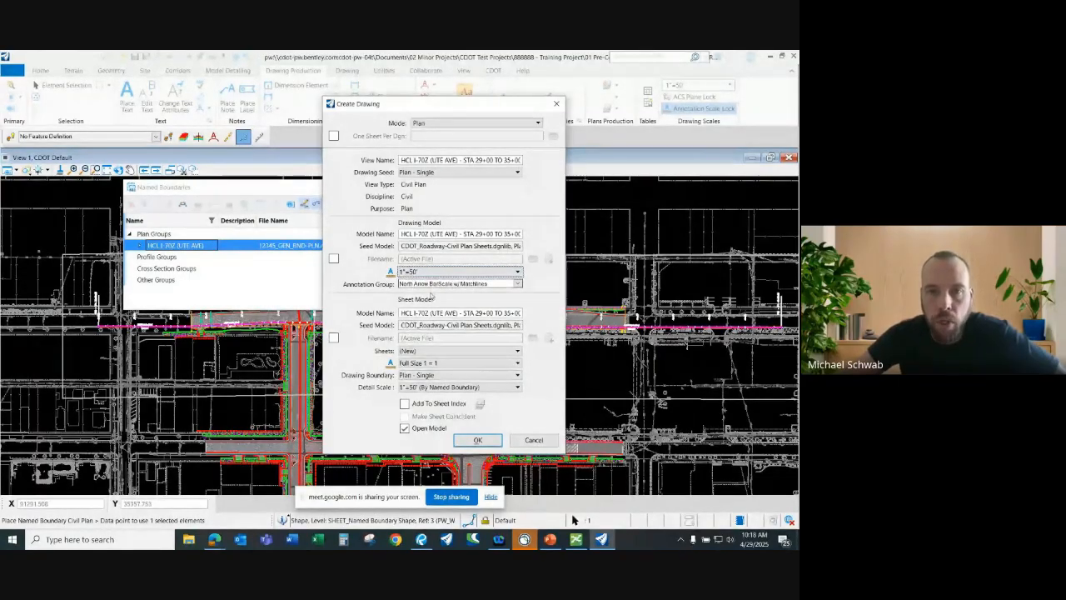
click(478, 441)
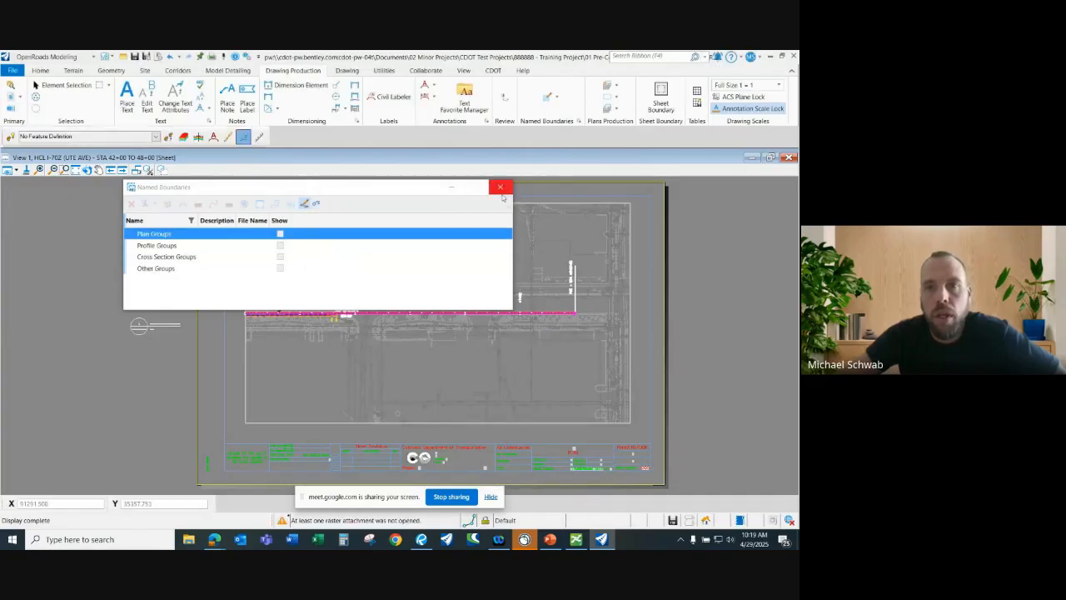
click(500, 187)
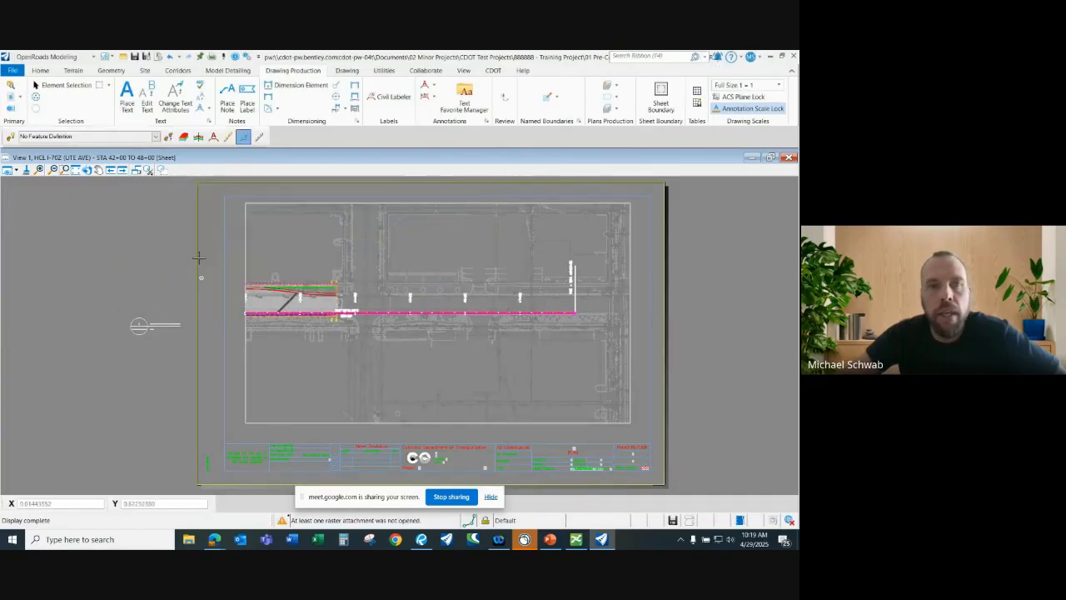
Examine the drawing and sheet models in the file's model list, from CDOT Default through the STA 42+00 TO 48+00 sheet.
click(40, 70)
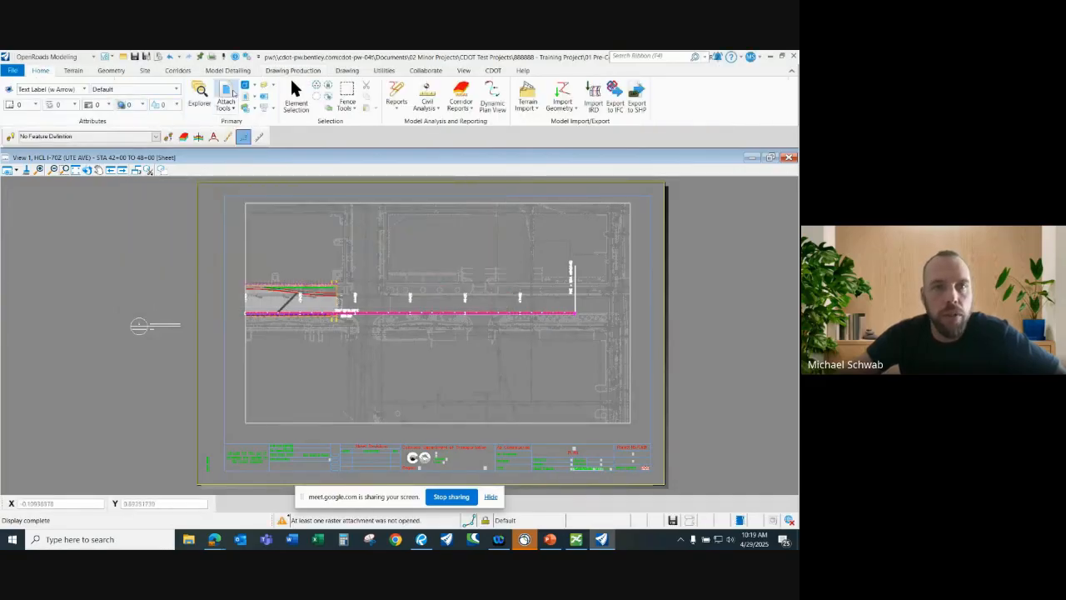
click(245, 85)
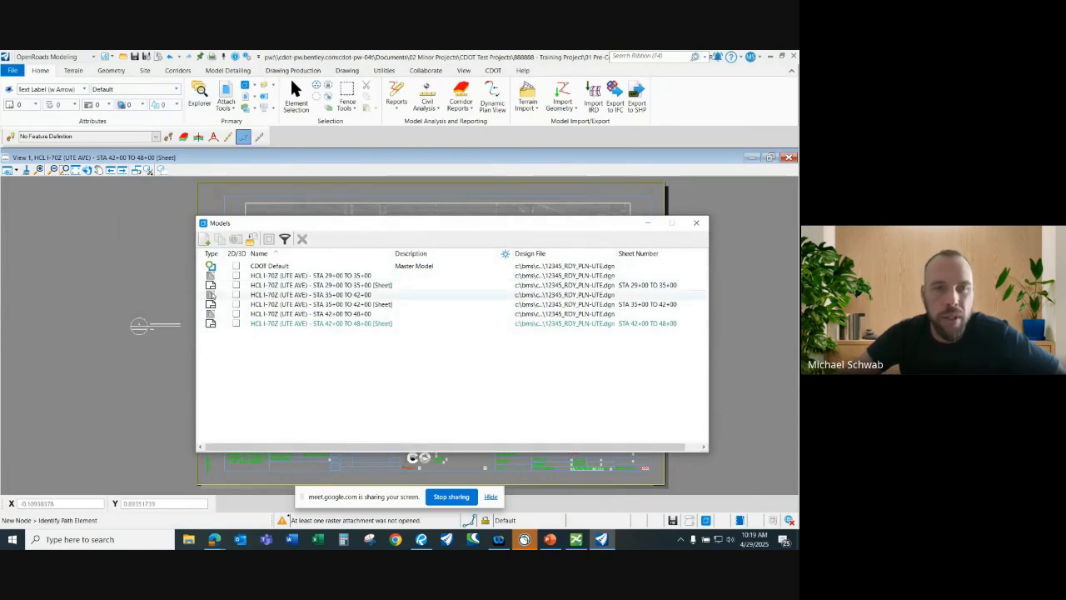
click(219, 268)
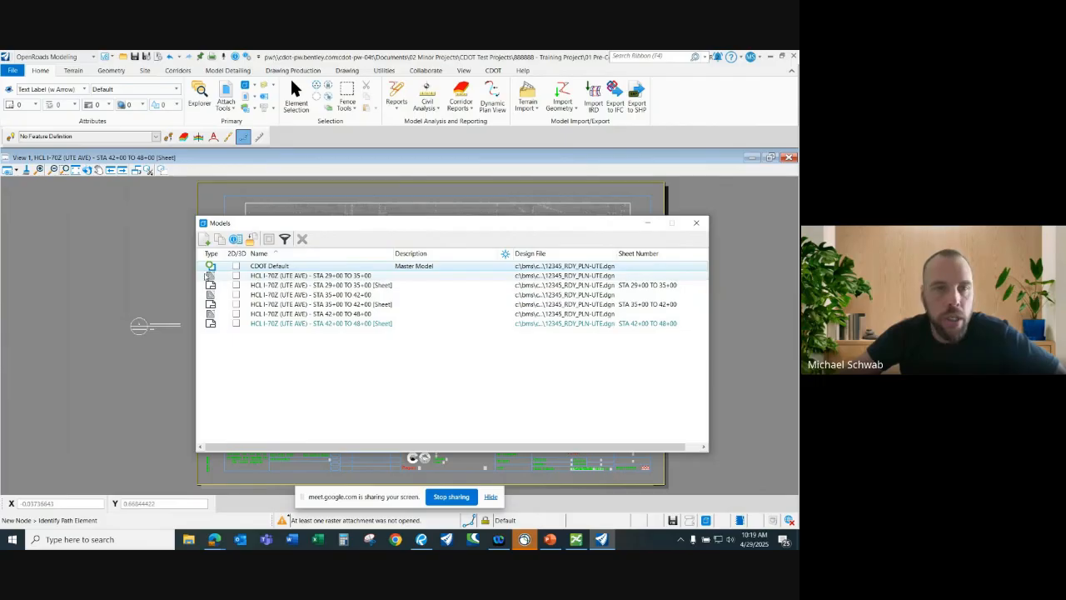
click(212, 278)
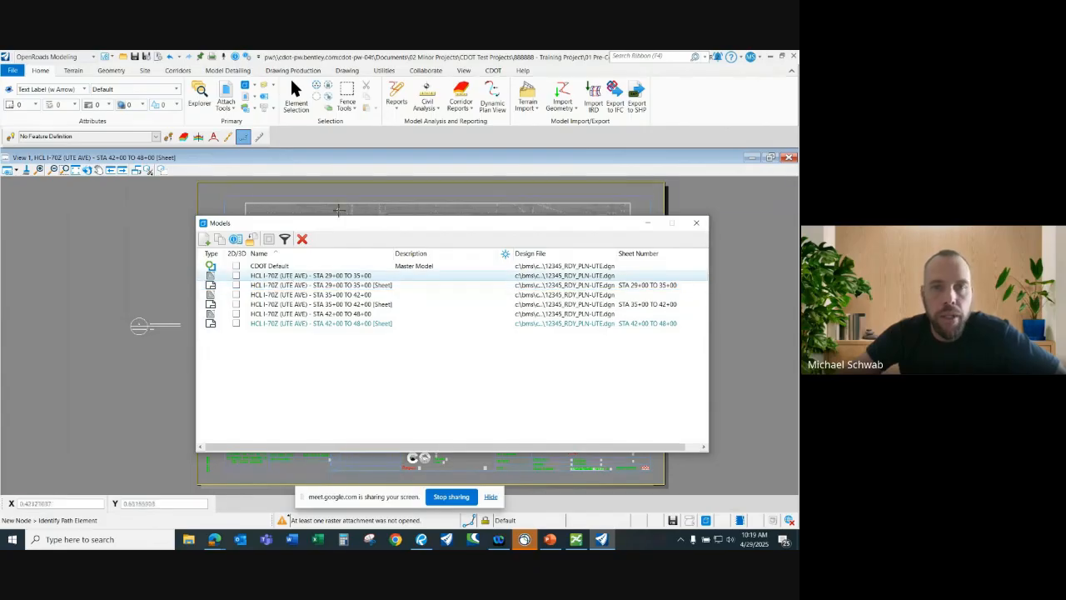
drag(342, 223, 184, 213)
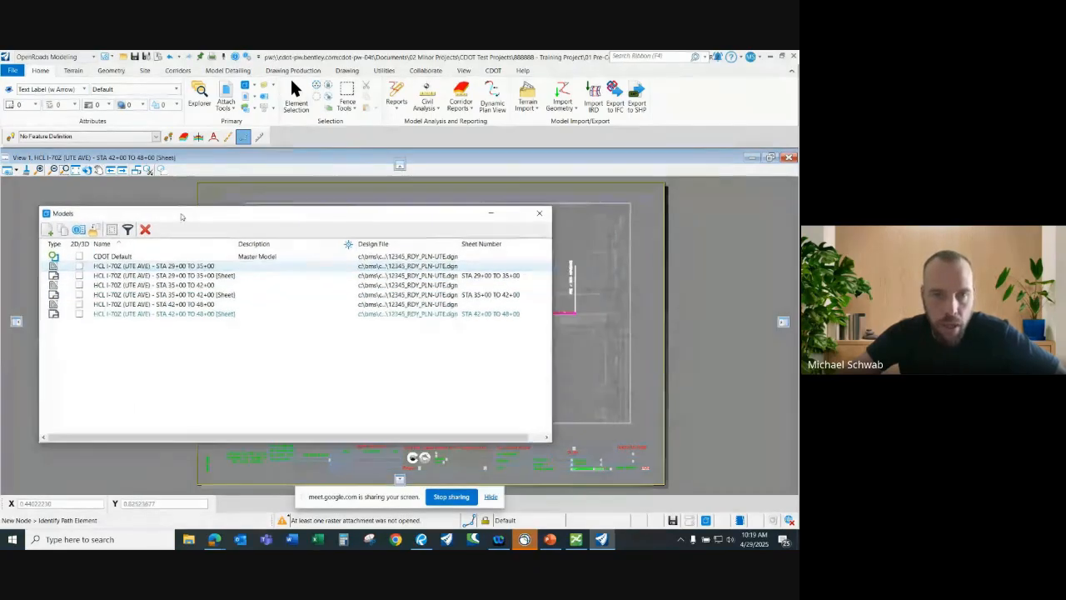
click(185, 314)
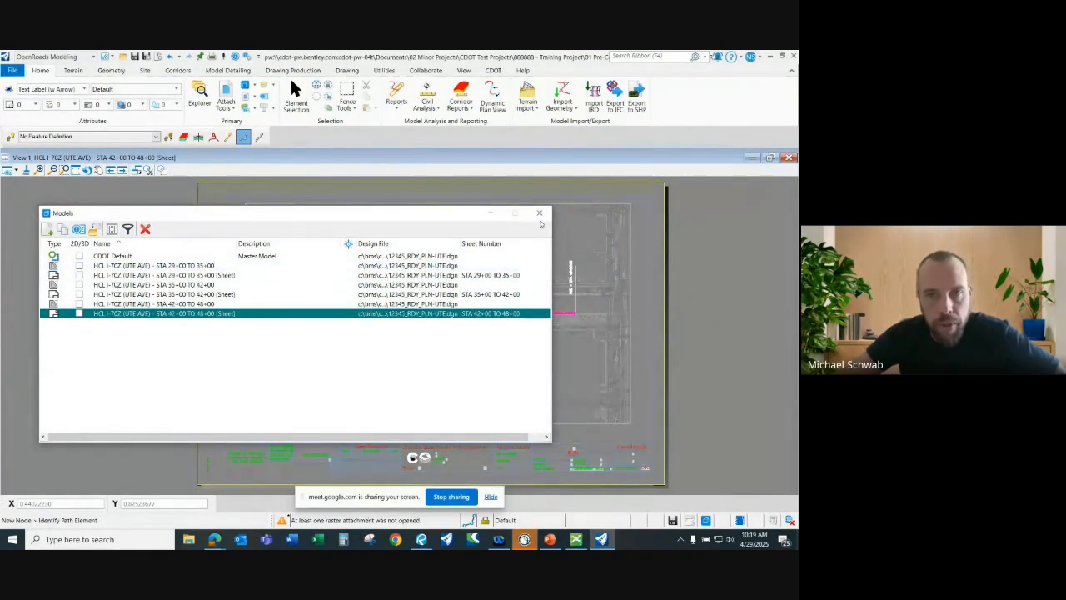
click(539, 213)
Try to delete the title block elements along the lower edge of the STA 42+00 TO 48+00 sheet, and undo the deletion.
scroll(517, 383, up, 3)
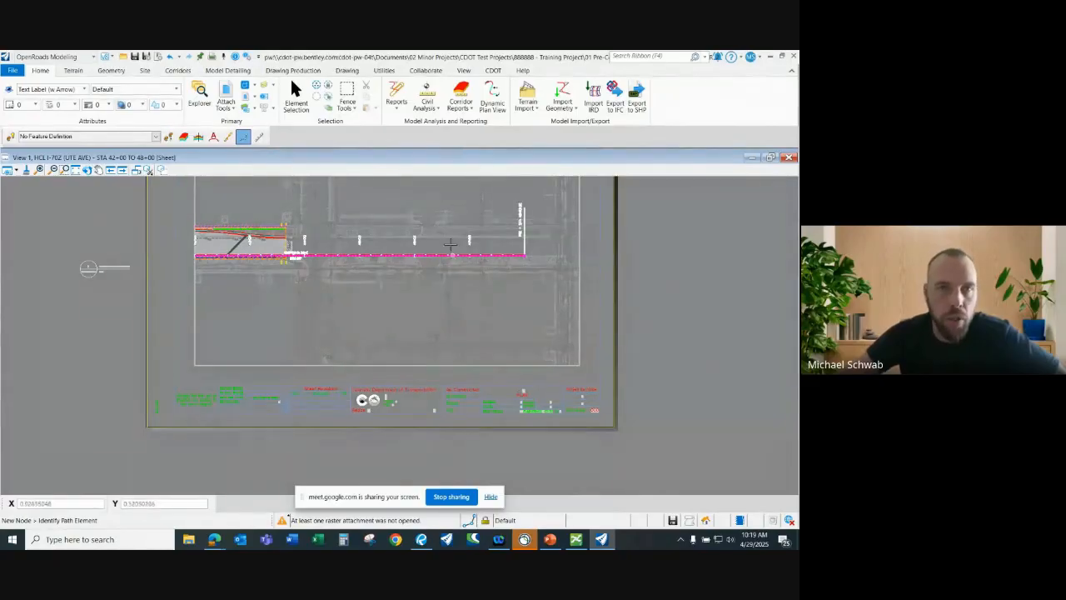
click(296, 96)
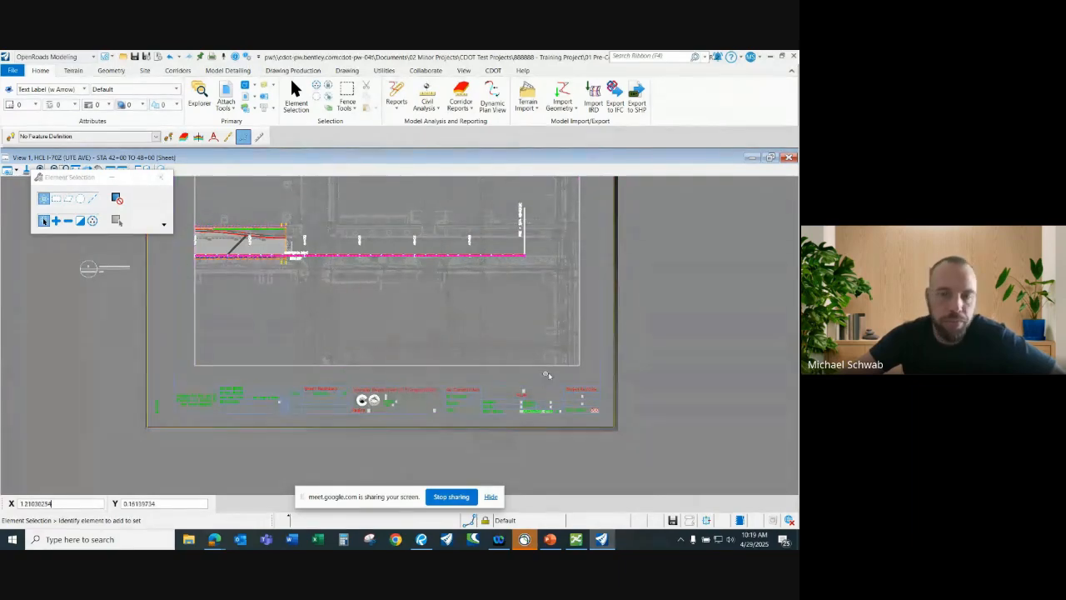
drag(609, 421, 152, 378)
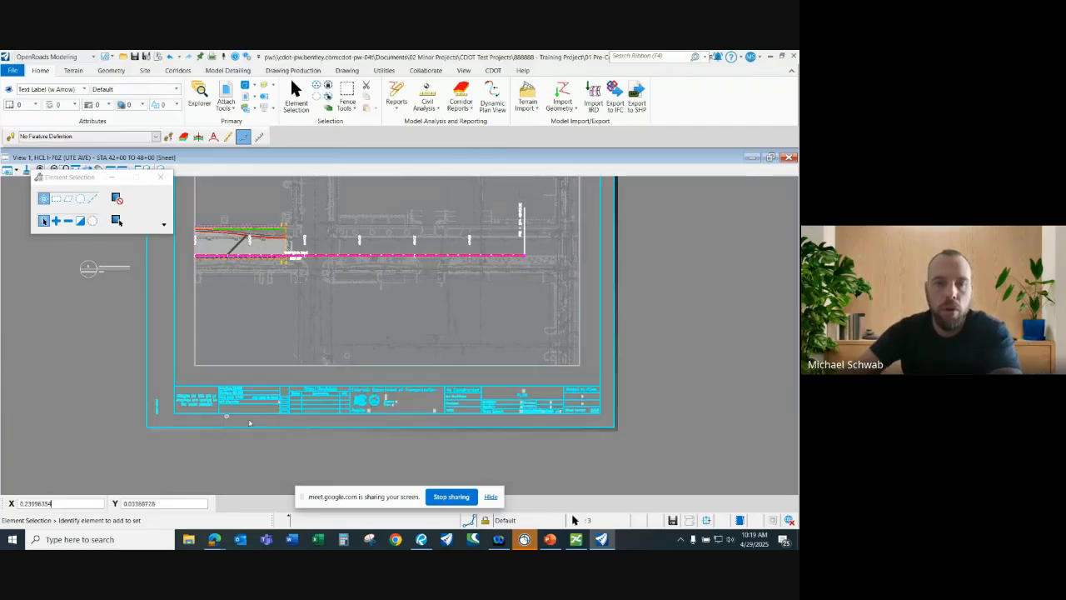
key(Delete)
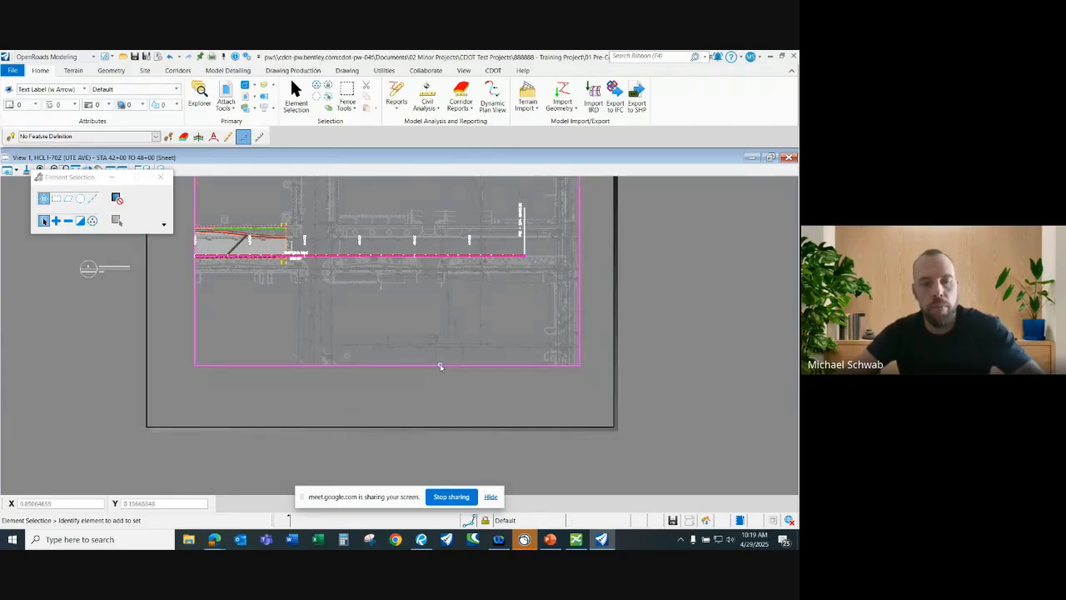
key(ctrl+z)
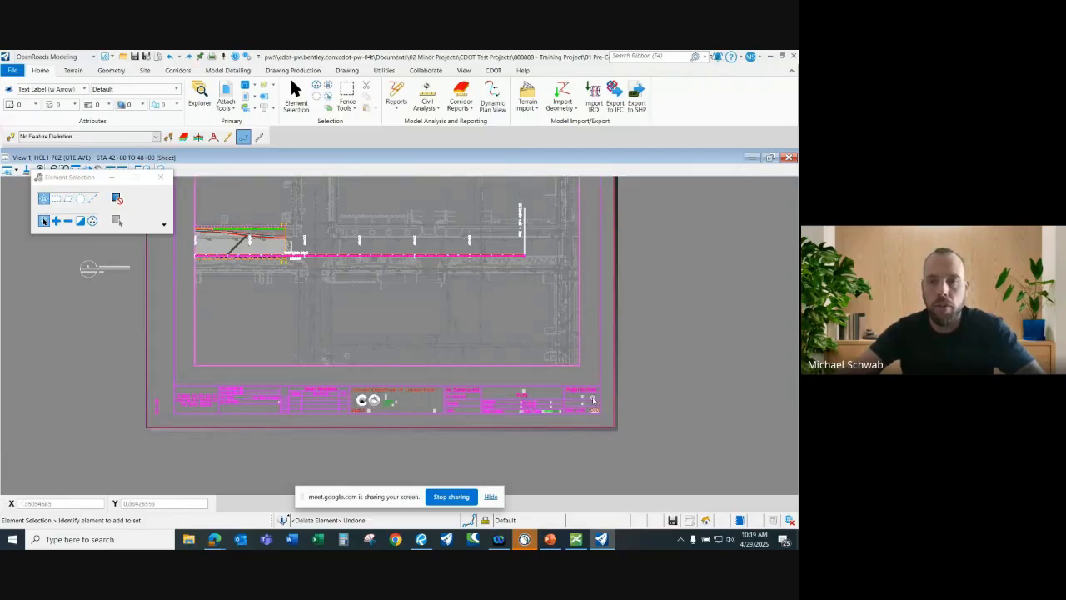
Delete the sheet border cell and the leftover title block text and logos from the STA 42+00 TO 48+00 sheet.
click(593, 394)
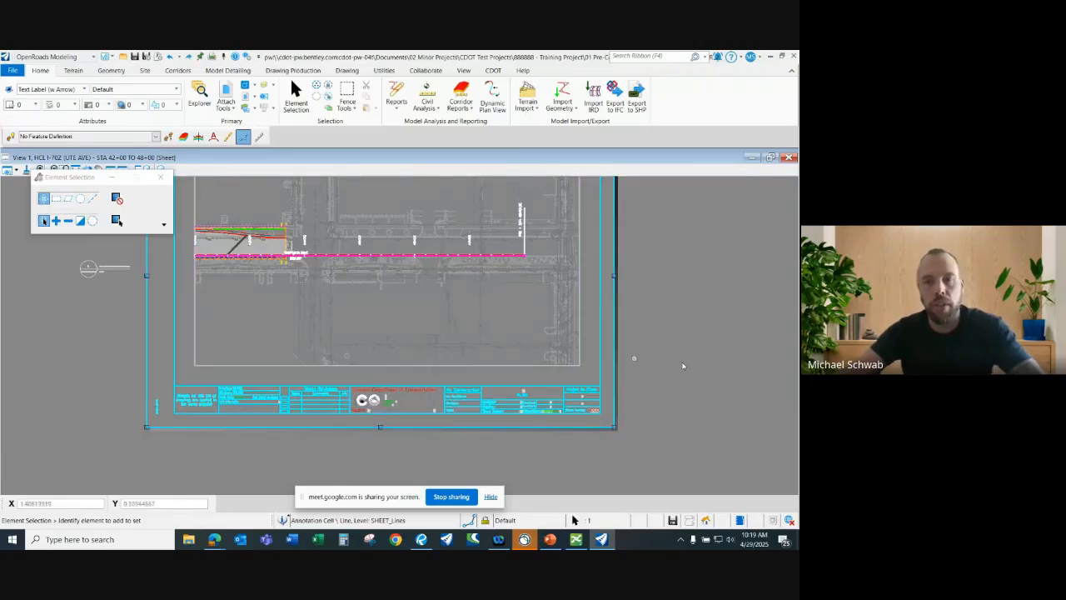
key(Delete)
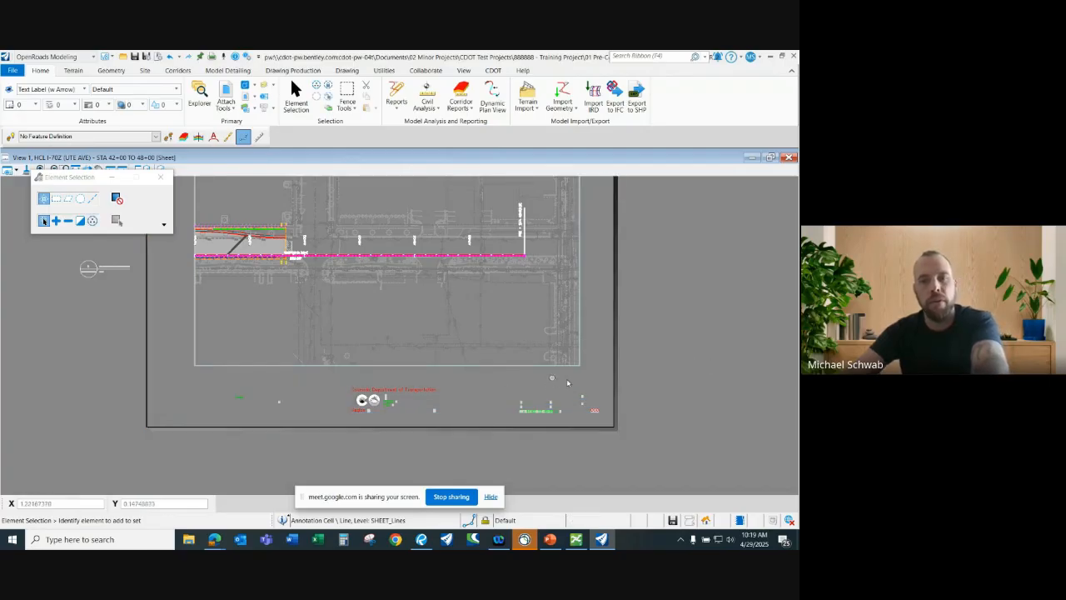
drag(335, 399, 208, 419)
key(Delete)
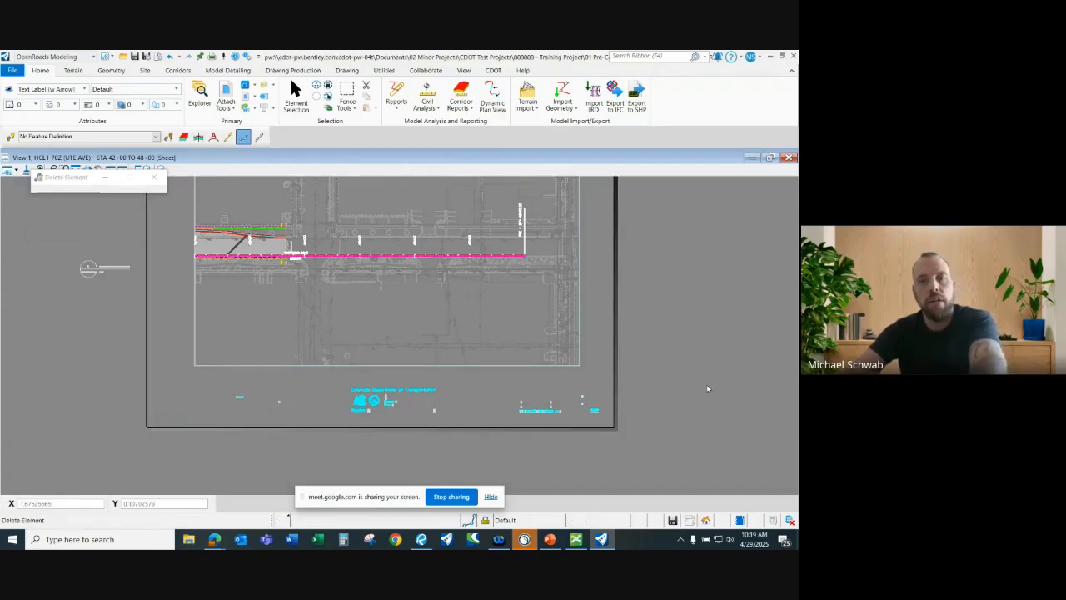
scroll(581, 335, down, 5)
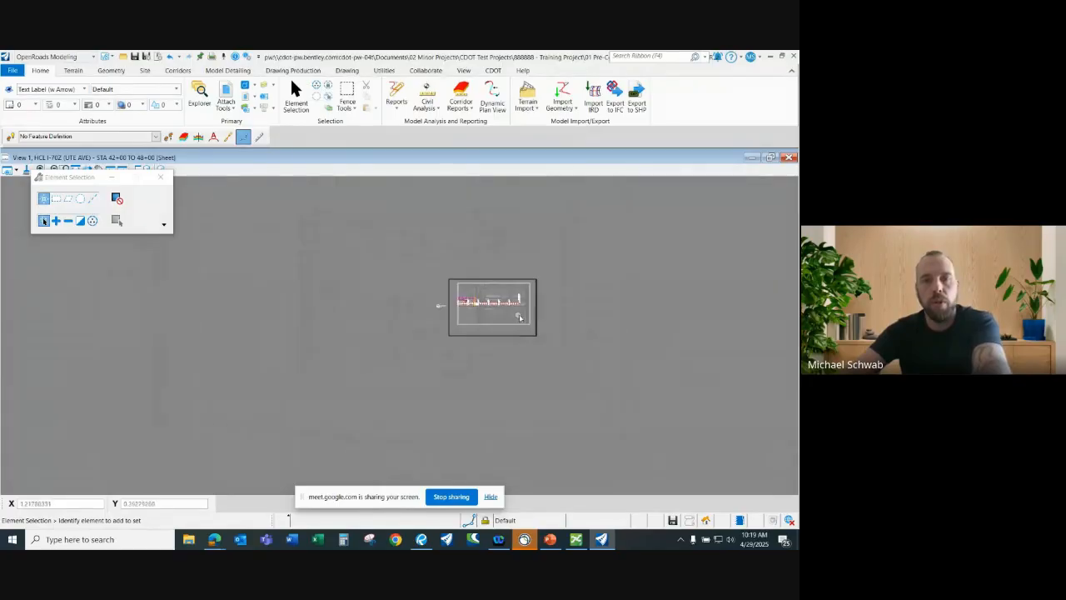
scroll(555, 308, up, 3)
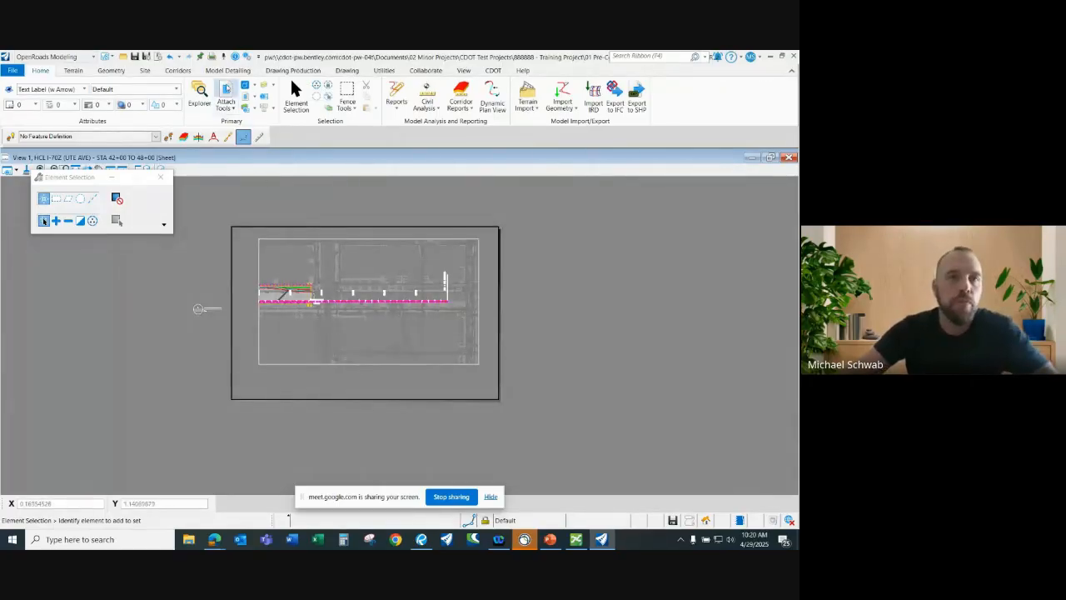
Open the sheet model's references list and start attaching a new reference from the Sheet Borders folder.
click(226, 93)
drag(274, 377, 285, 287)
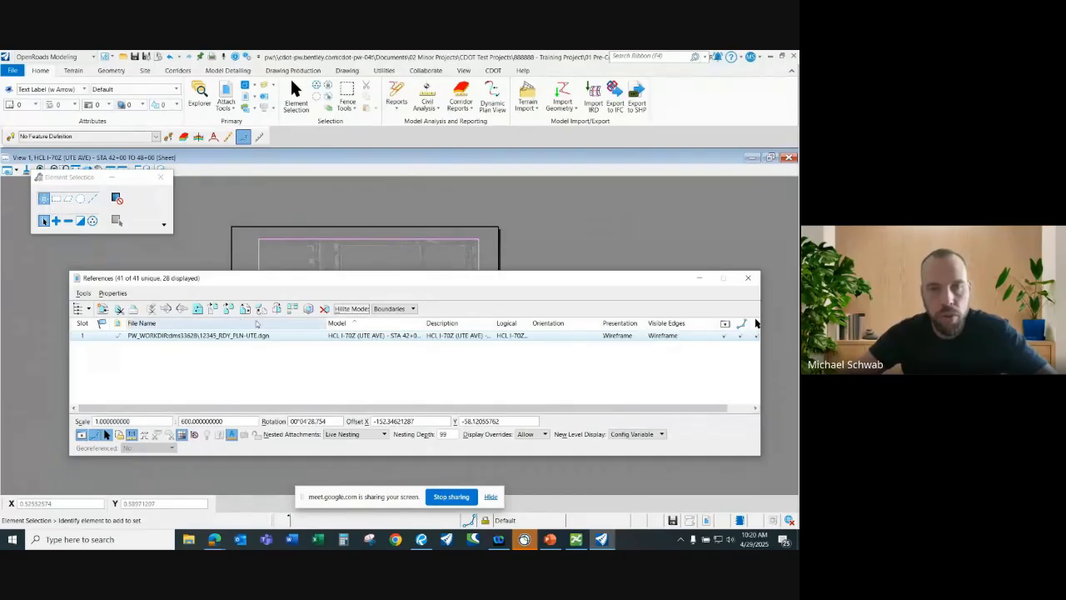
click(239, 377)
click(102, 308)
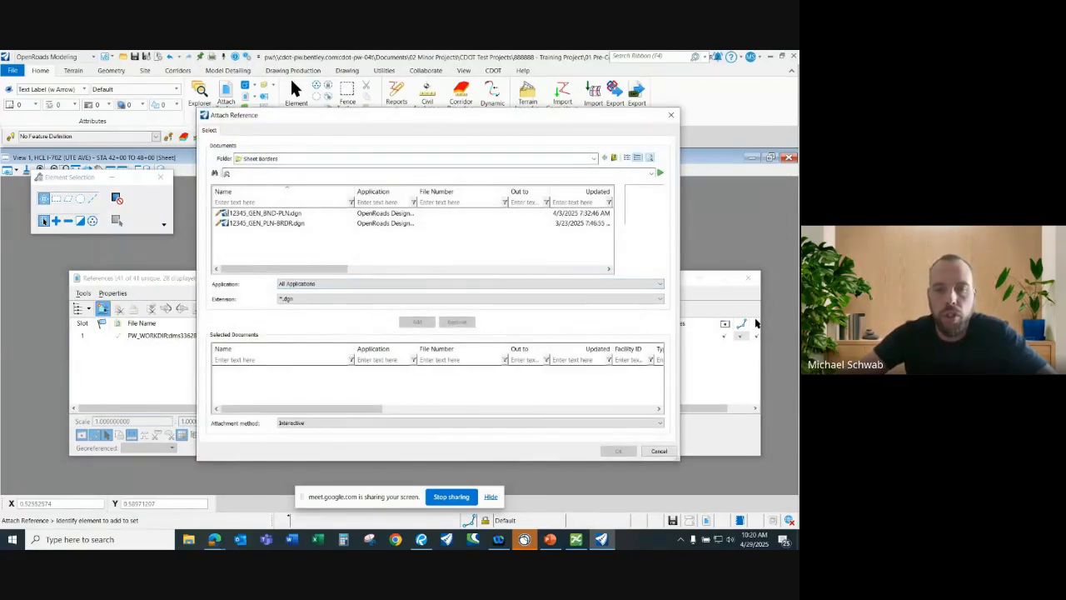
Switch to ProjectWise Explorer and examine where the Sheet Borders folder sits under 05 Project Standards, WorkSet Standards, and which files it holds.
click(575, 539)
scroll(141, 440, down, 2)
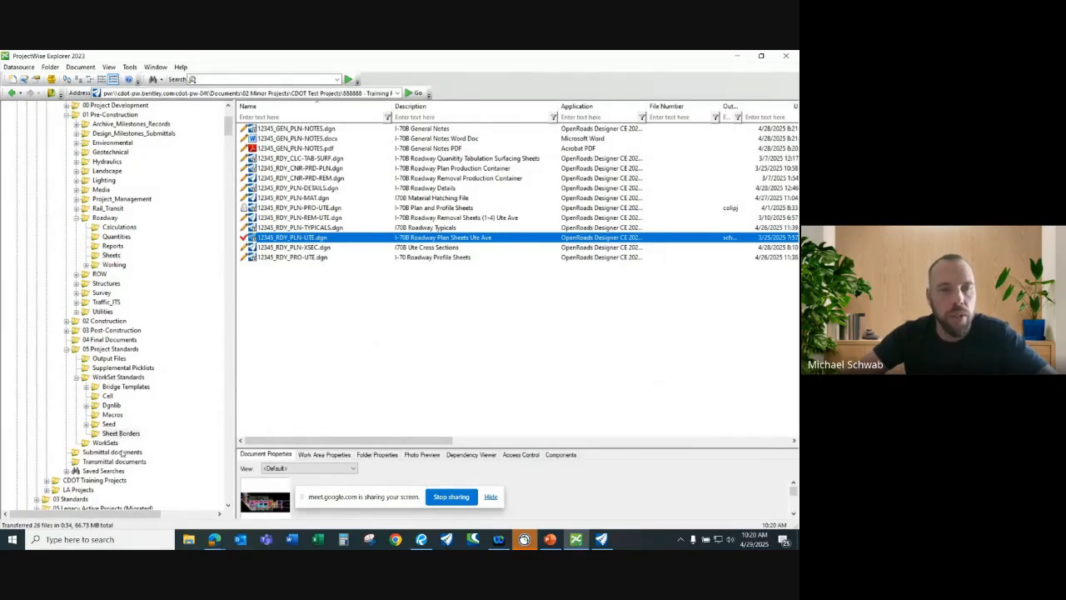
click(120, 433)
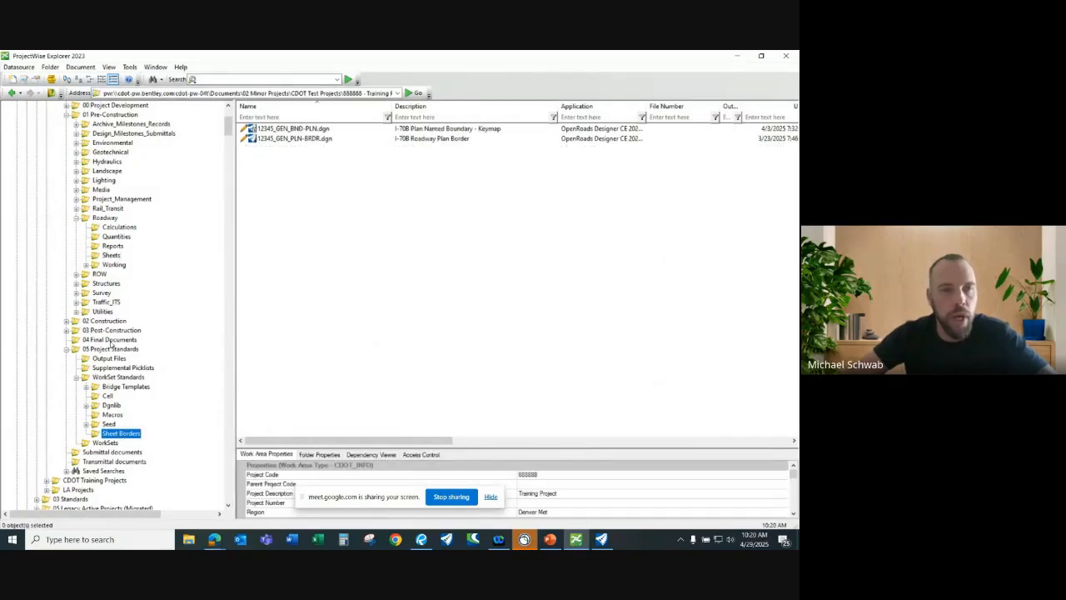
scroll(121, 357, up, 1)
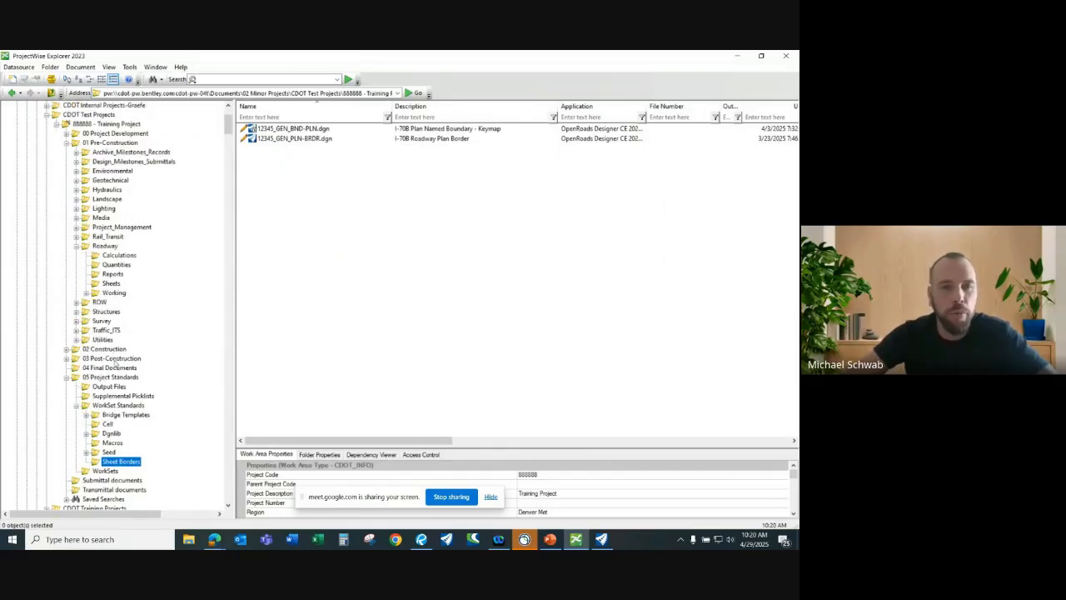
scroll(110, 183, up, 1)
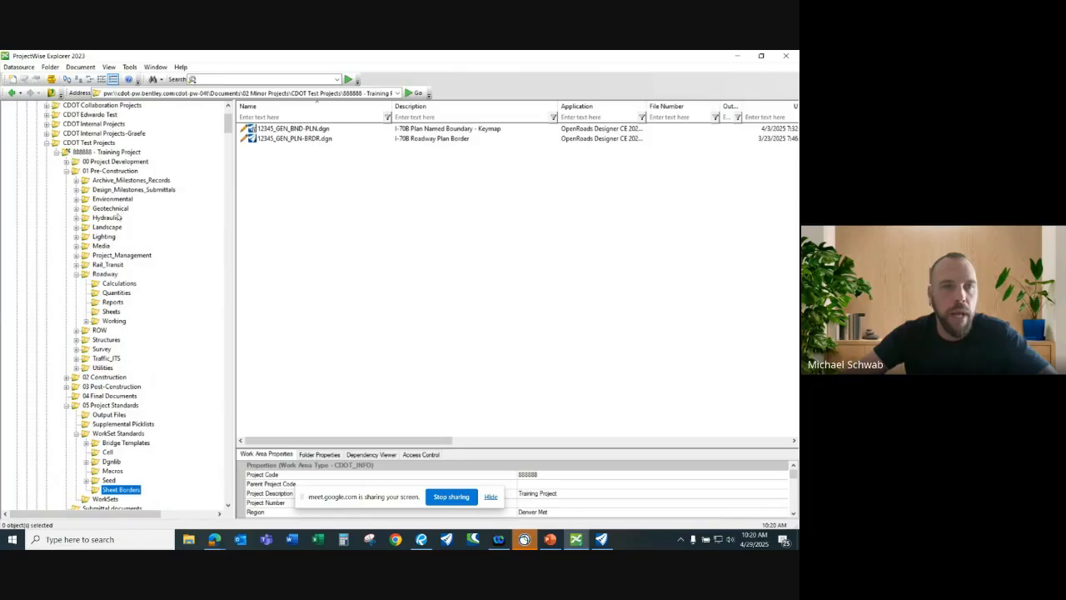
scroll(102, 185, down, 1)
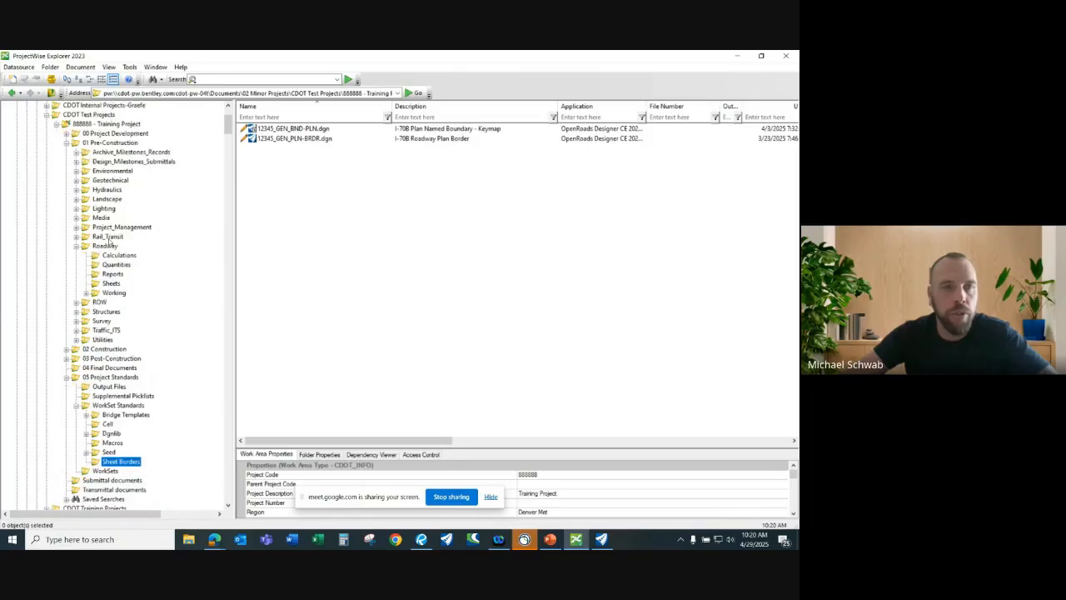
scroll(121, 444, down, 1)
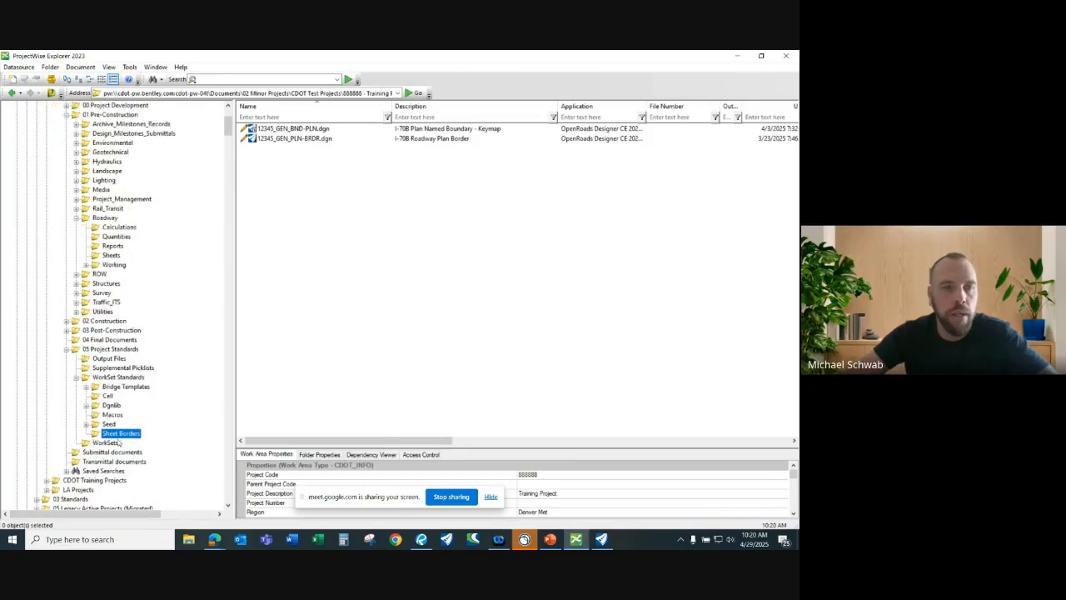
click(738, 56)
Attach the BORDER model of 12345_GEN_PLN-BRDR.dgn as a Coincident - World reference at full size 1 = 1, and close the references list.
click(266, 224)
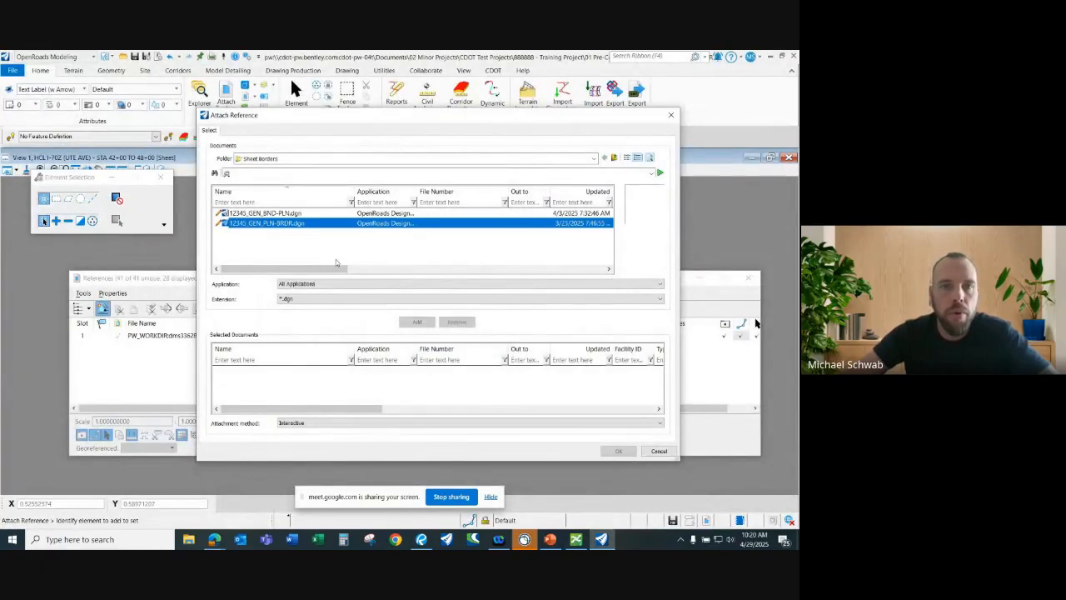
click(415, 323)
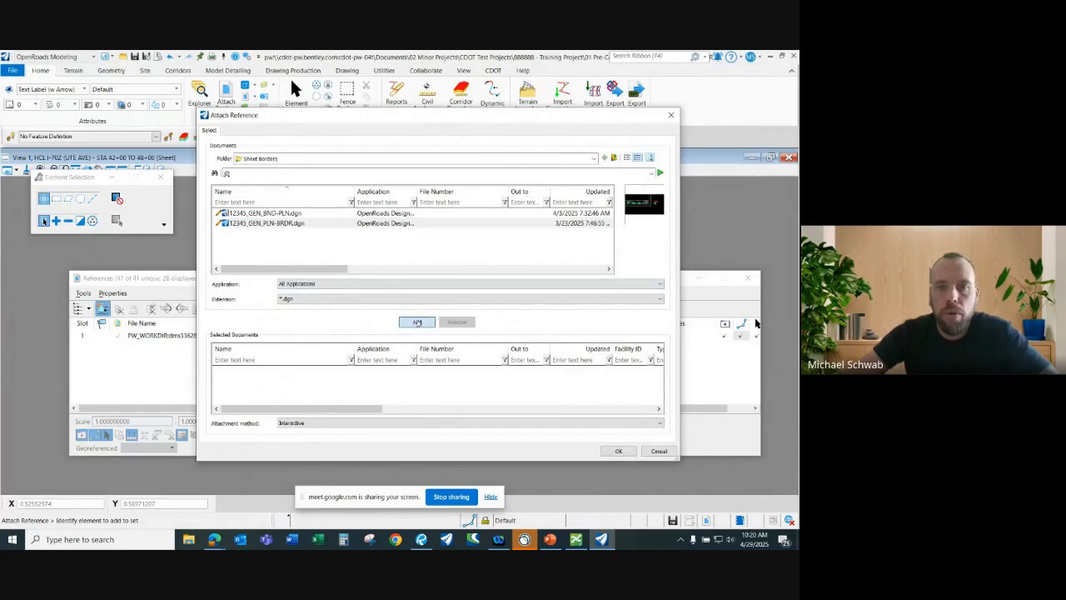
click(618, 451)
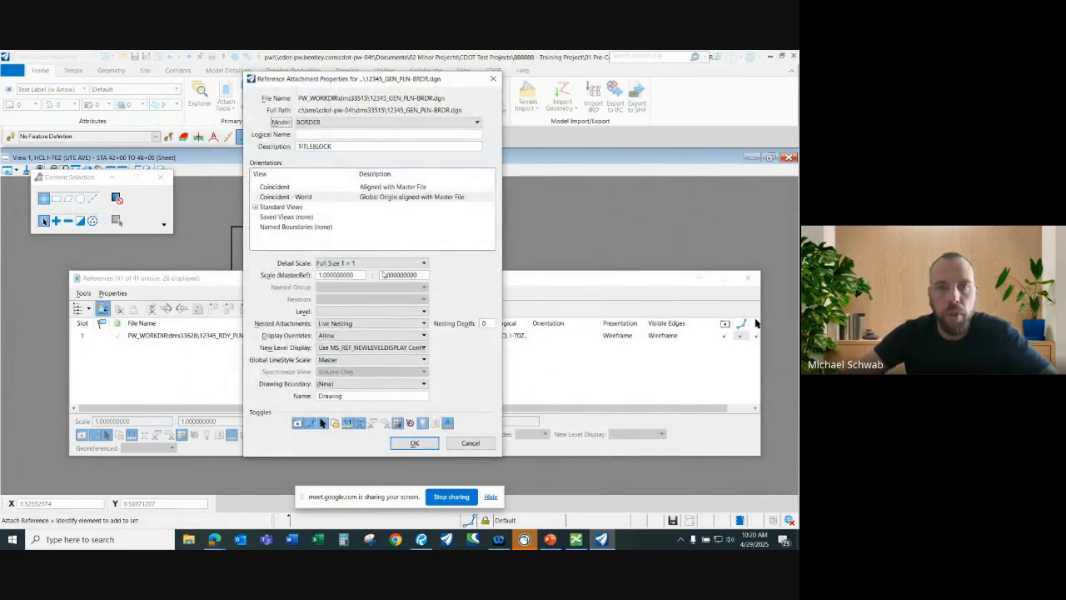
click(431, 444)
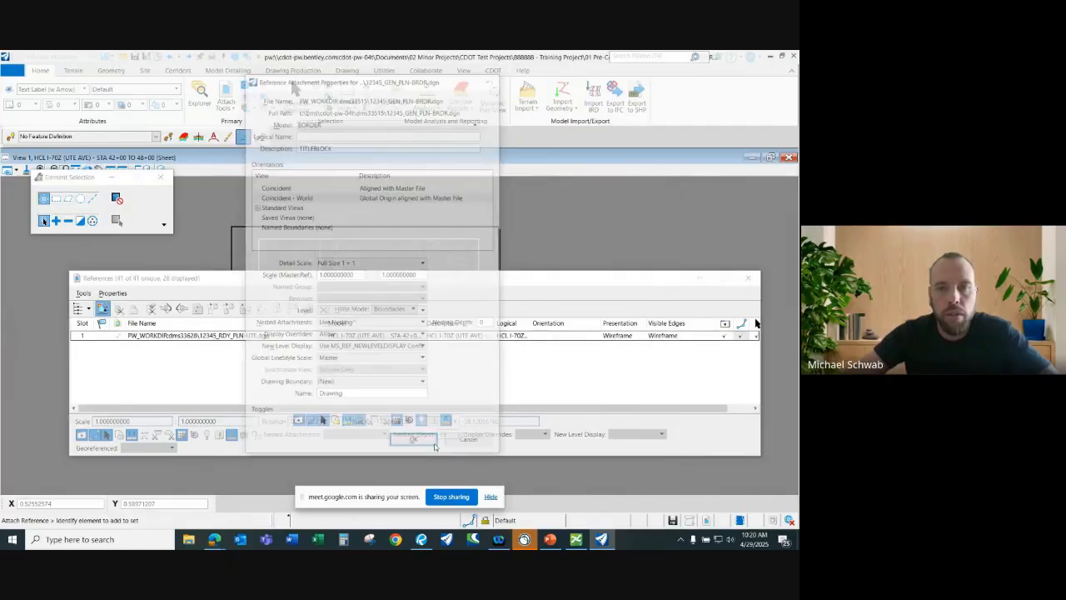
click(748, 277)
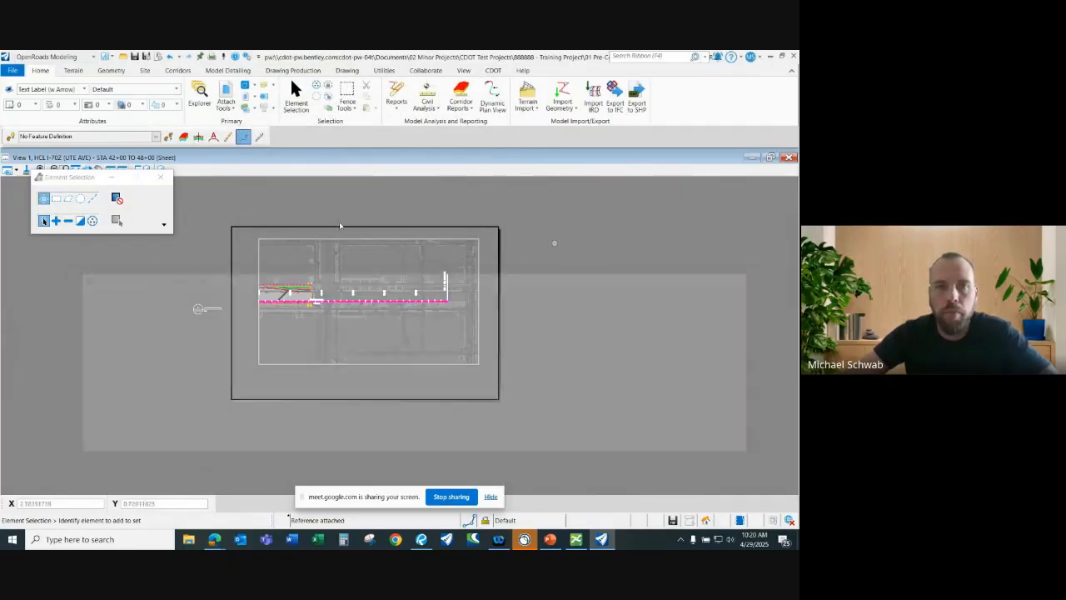
Fit the view to everything and move the 12345_GEN_PLN-BRDR.dgn reference from its distant location to just beside the sheet.
drag(74, 182, 74, 203)
click(76, 170)
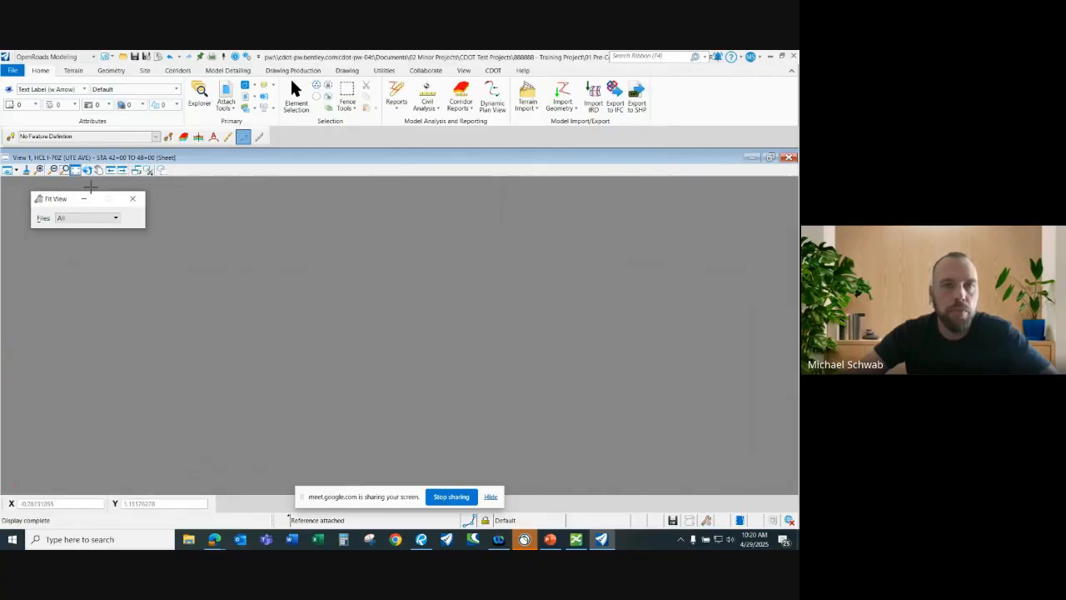
click(224, 92)
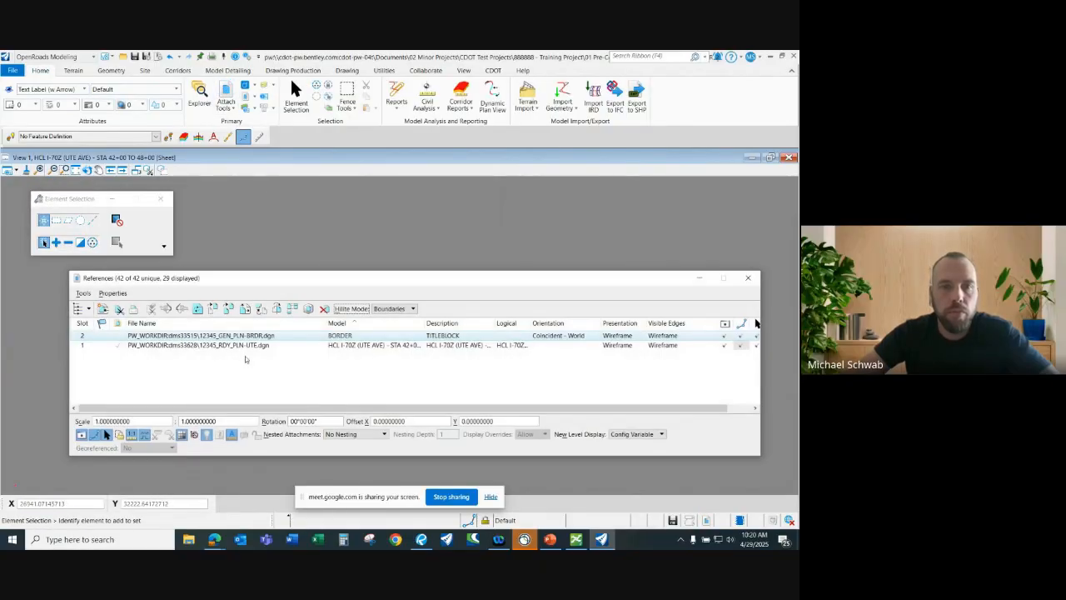
click(213, 308)
drag(244, 283, 232, 354)
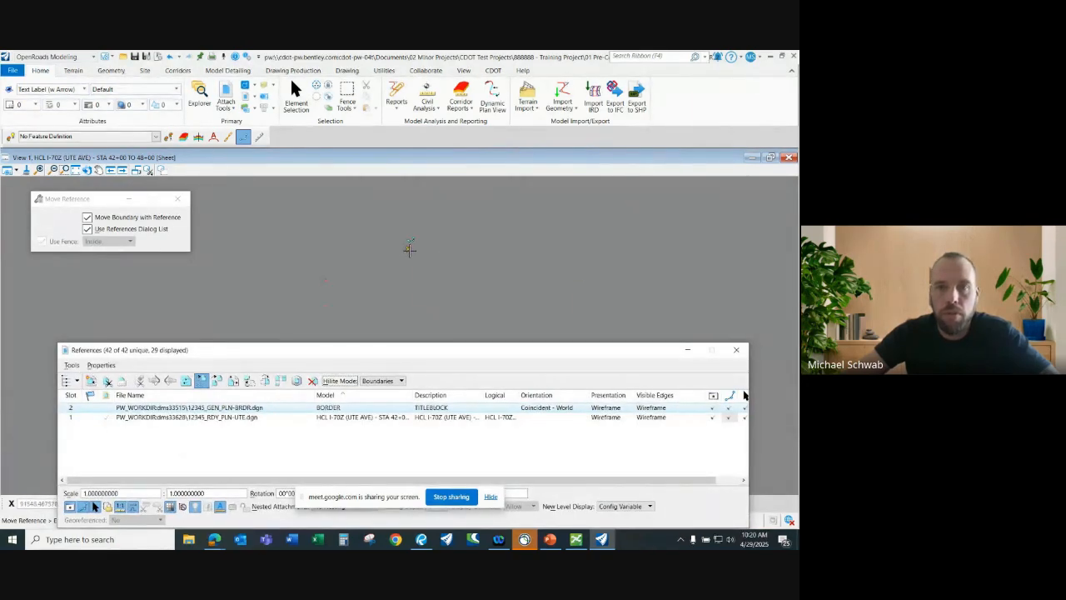
click(410, 249)
scroll(325, 281, up, 5)
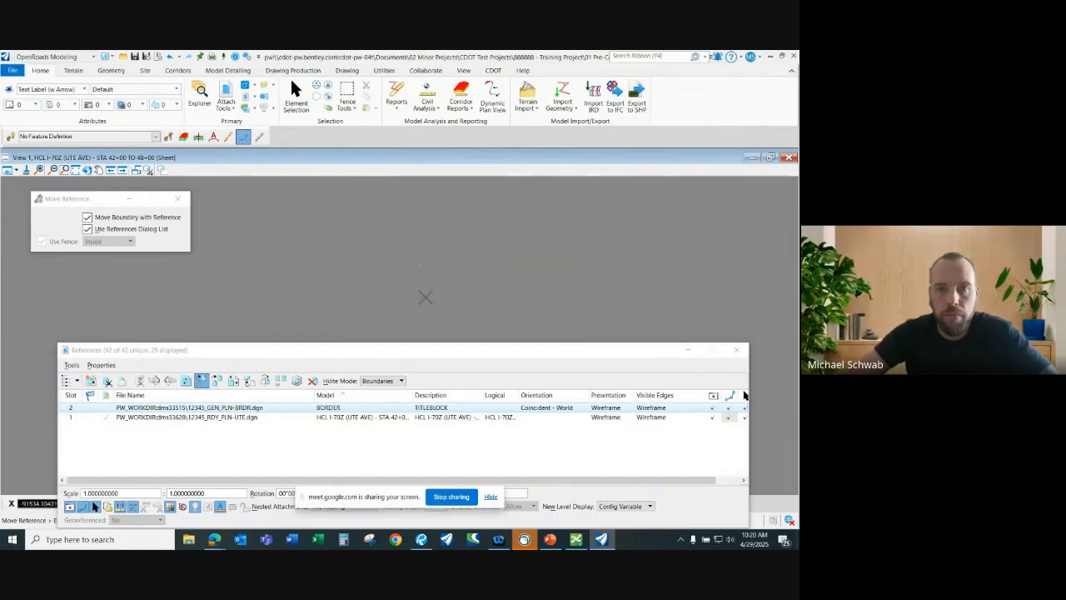
scroll(415, 226, up, 10)
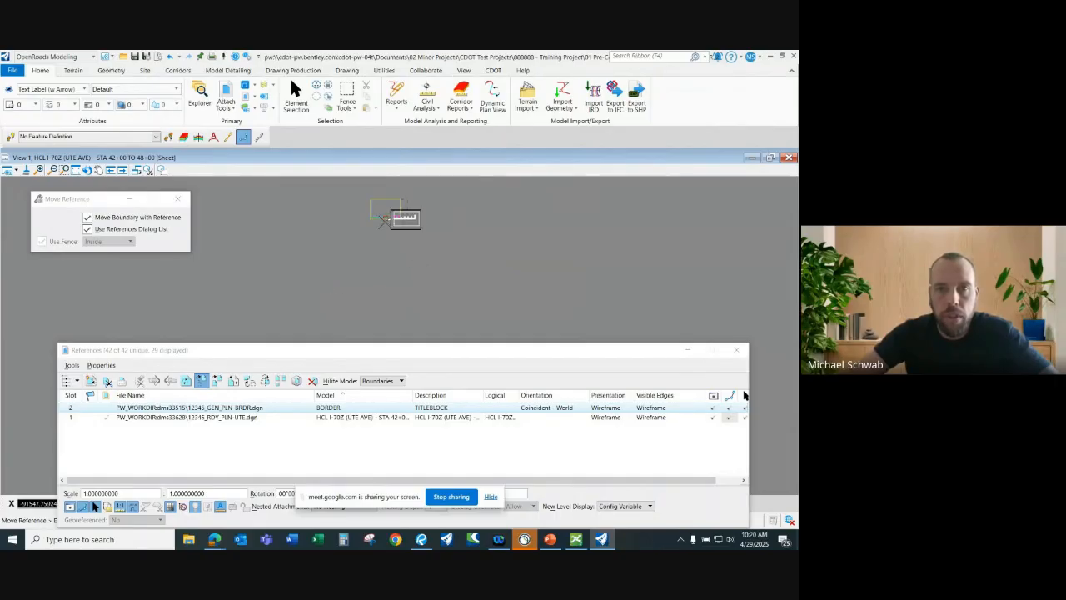
click(546, 298)
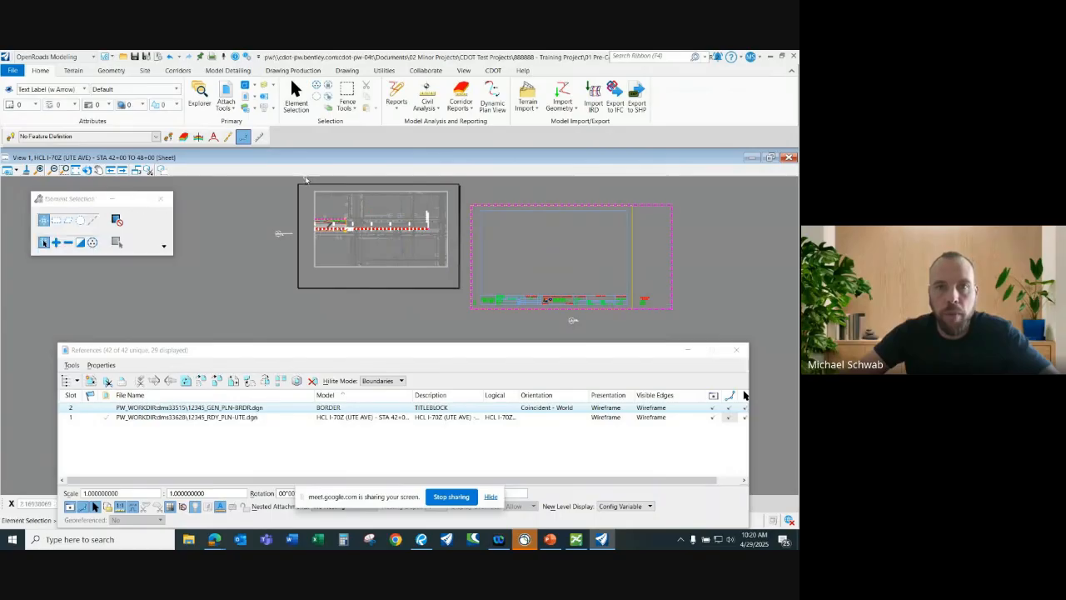
Move the border reference by its upper-left corner onto the upper-left corner of the sheet boundary, and close the references list.
click(200, 380)
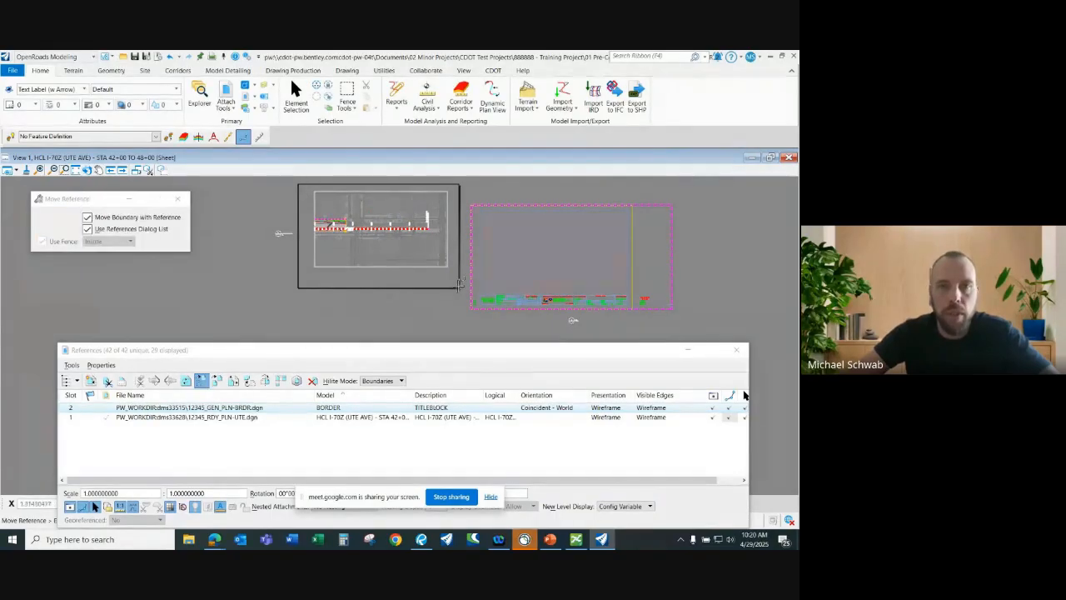
click(472, 205)
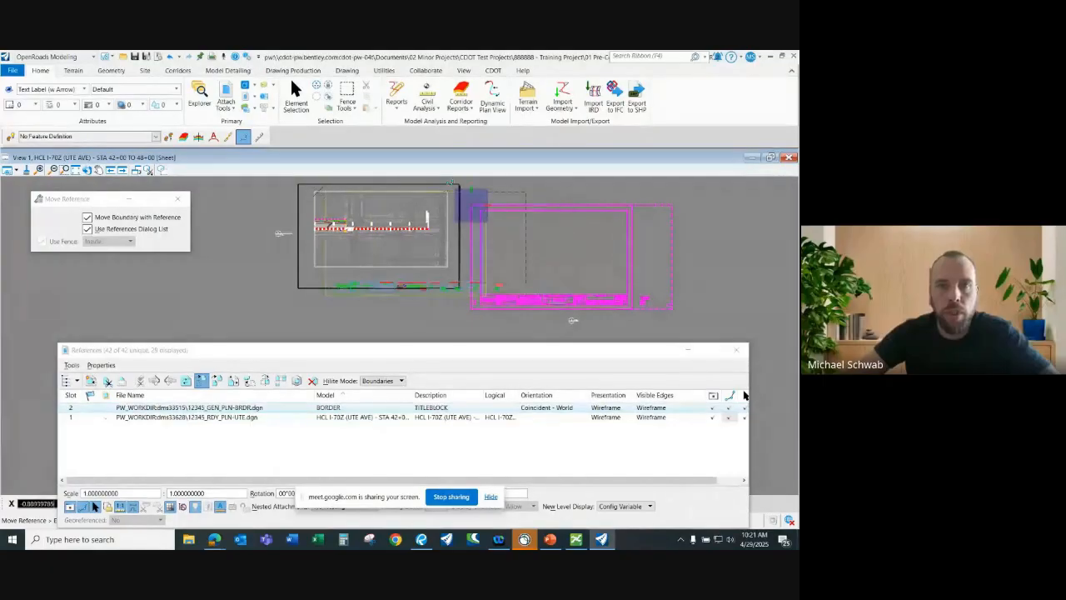
click(298, 184)
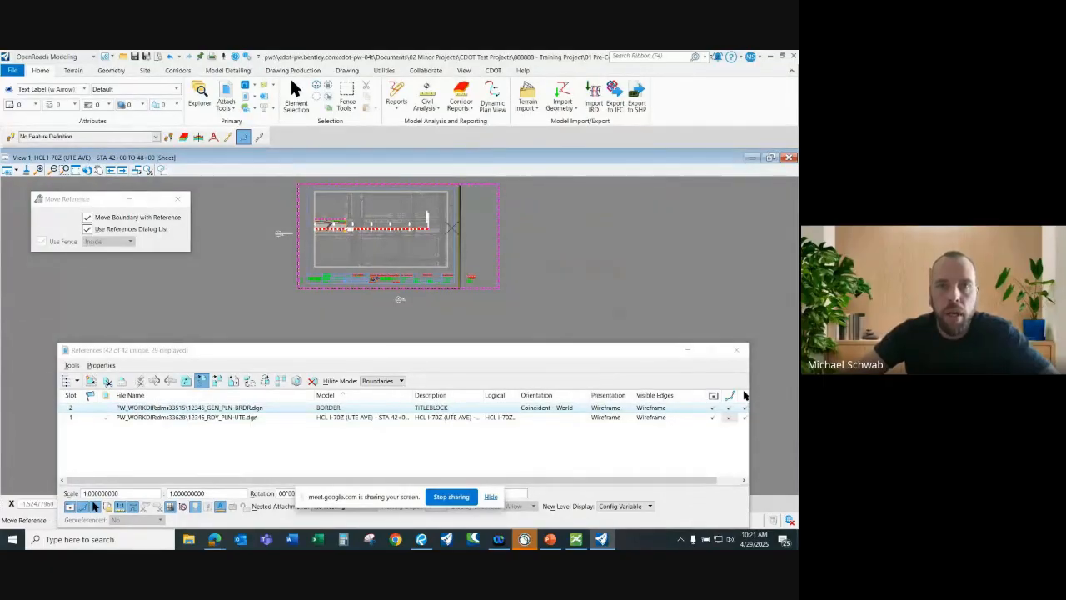
click(737, 349)
Turn on line weight display for the sheet view.
scroll(457, 194, up, 5)
scroll(527, 210, down, 5)
scroll(459, 222, up, 5)
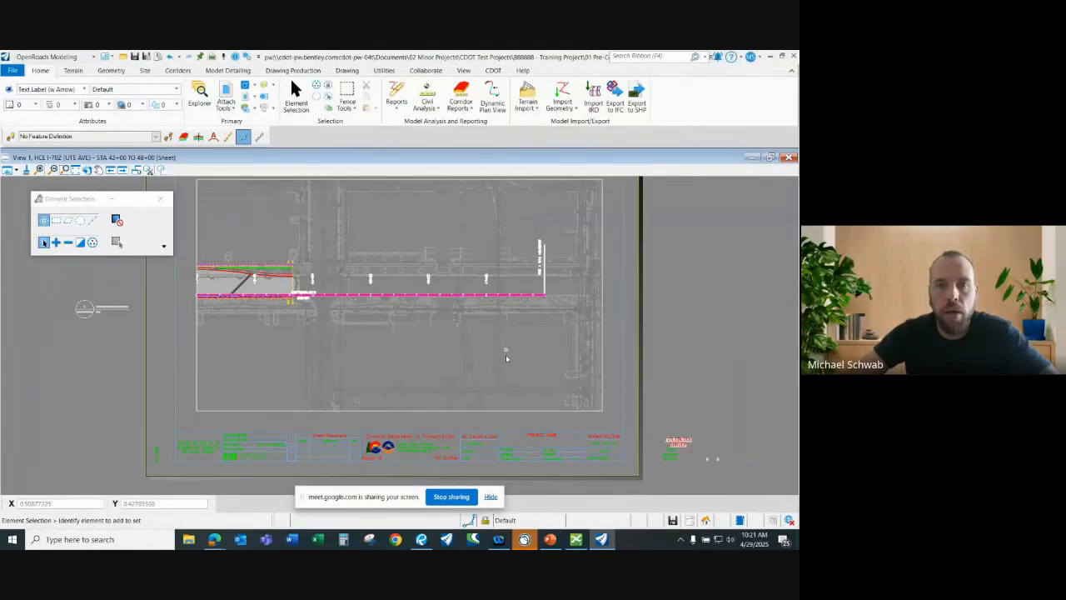
click(6, 169)
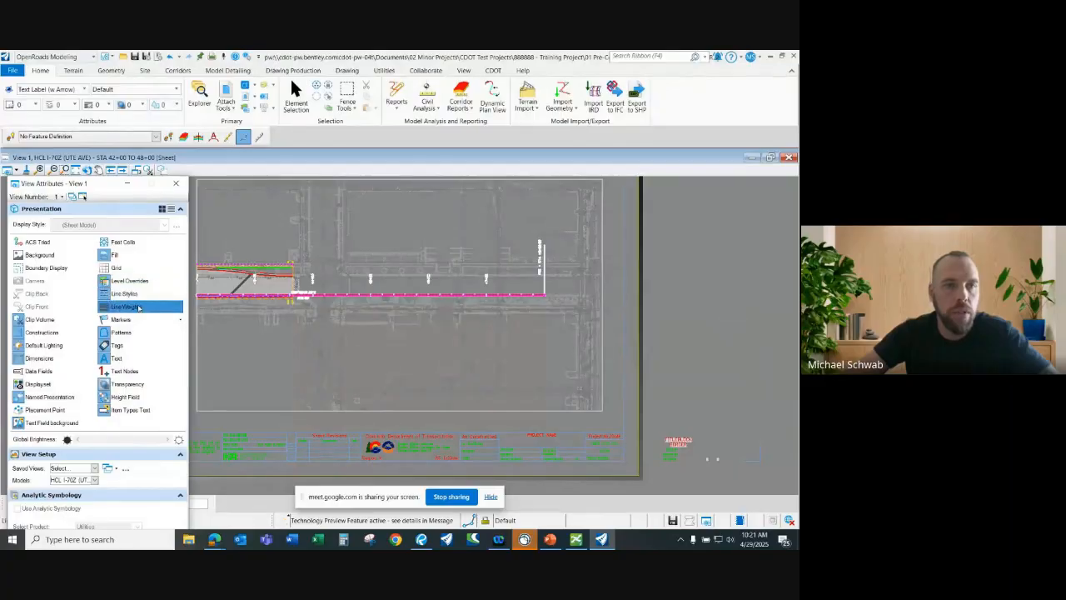
click(125, 306)
click(176, 182)
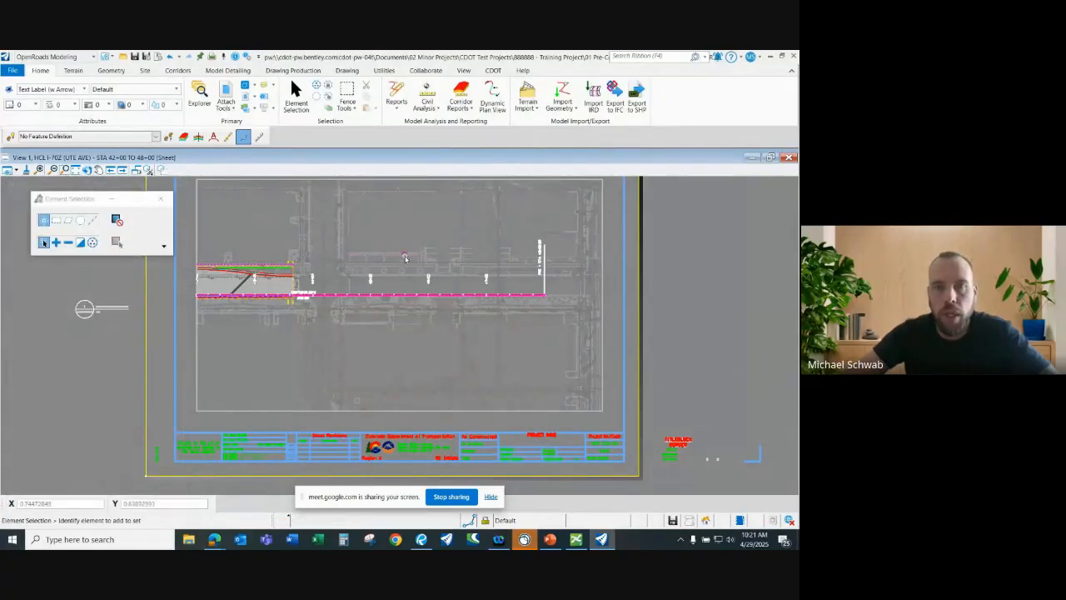
Copy the title block text fields beside the sheet into the title block, from the corner mark to the border frame's lower-right corner.
middle_drag(663, 461, 542, 332)
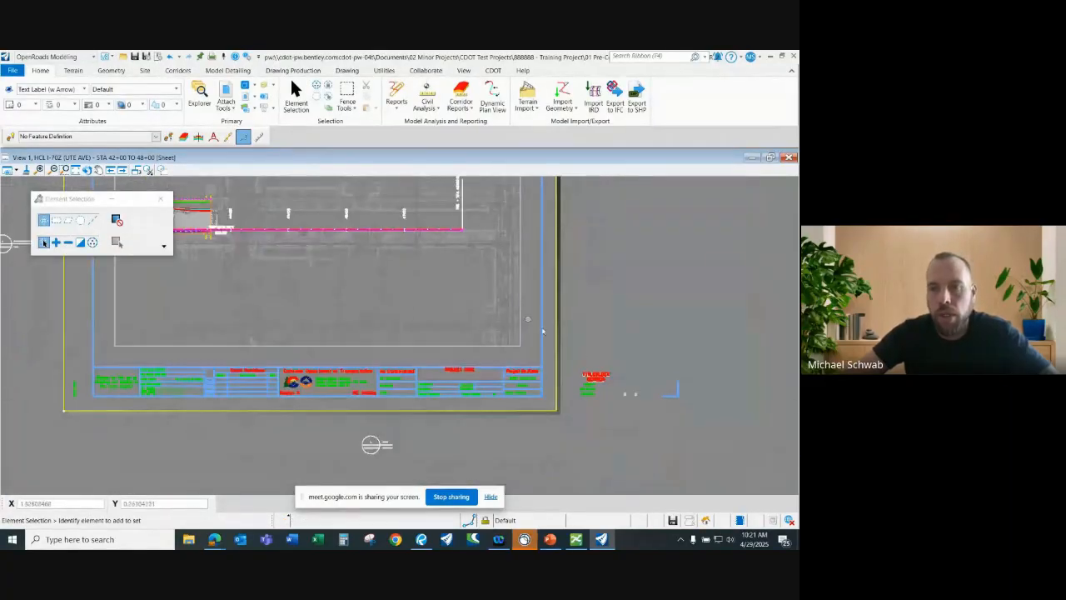
scroll(640, 416, up, 5)
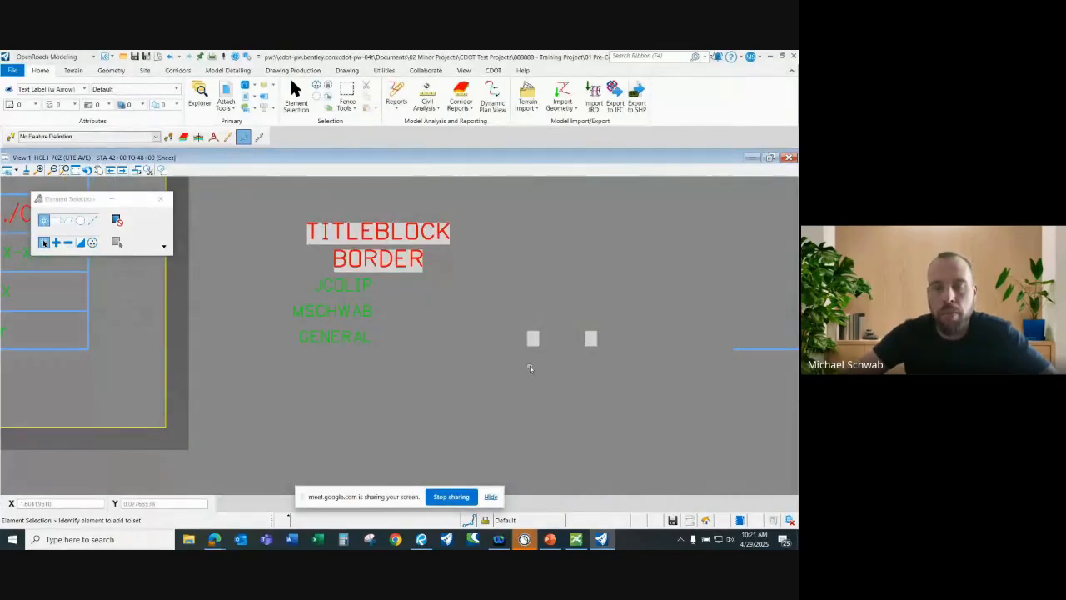
scroll(530, 368, down, 4)
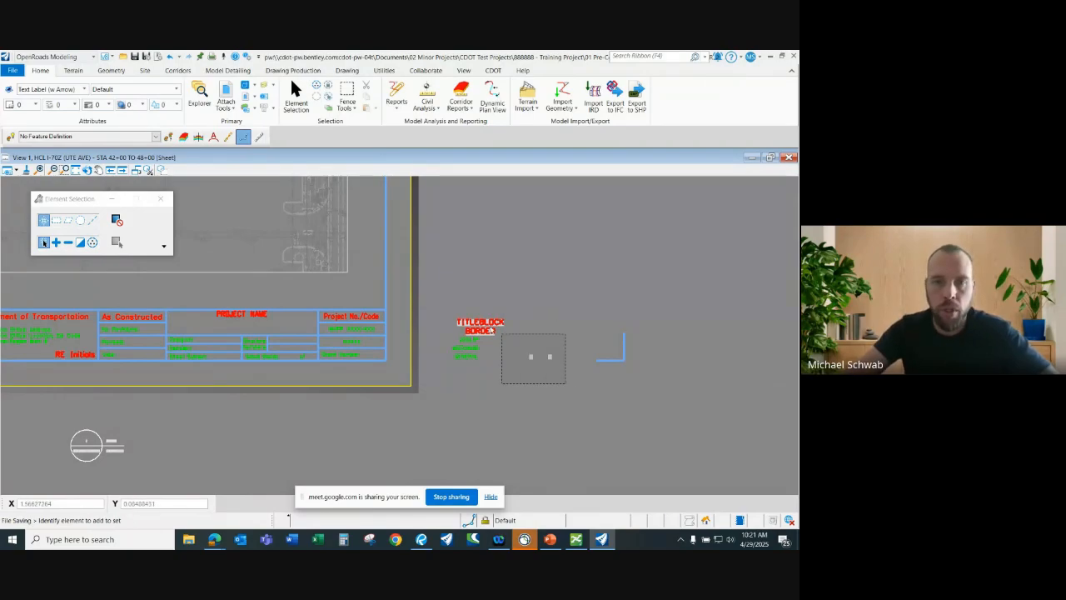
drag(501, 334, 448, 298)
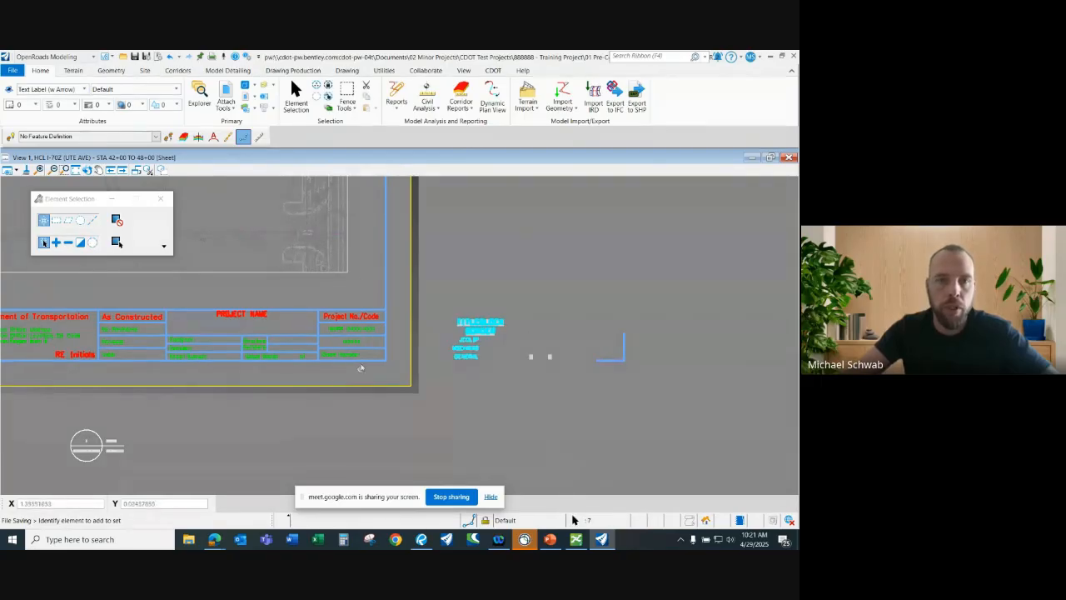
click(316, 71)
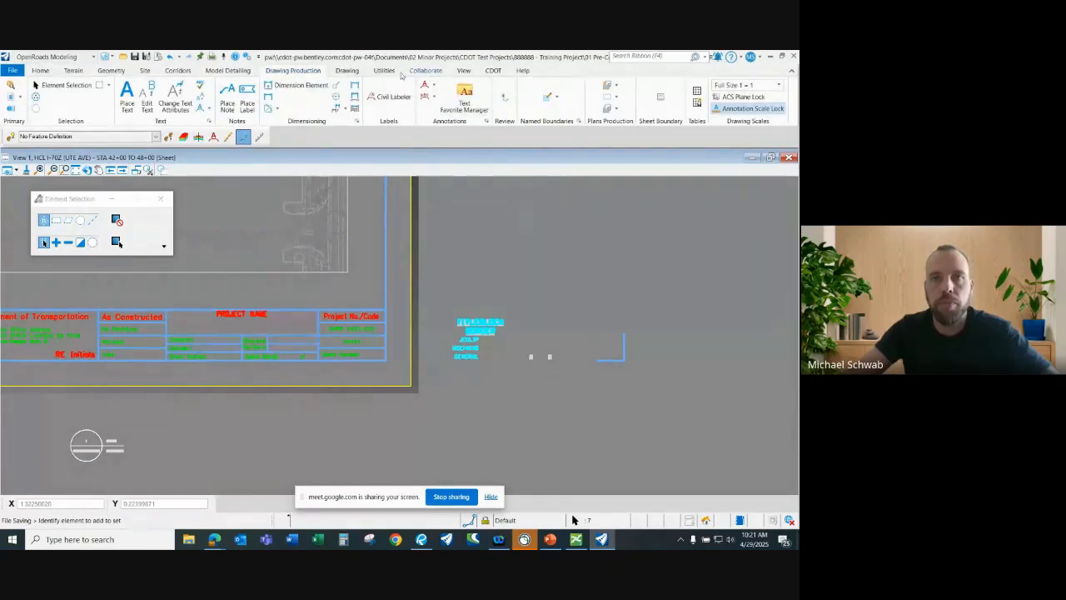
click(347, 71)
click(520, 96)
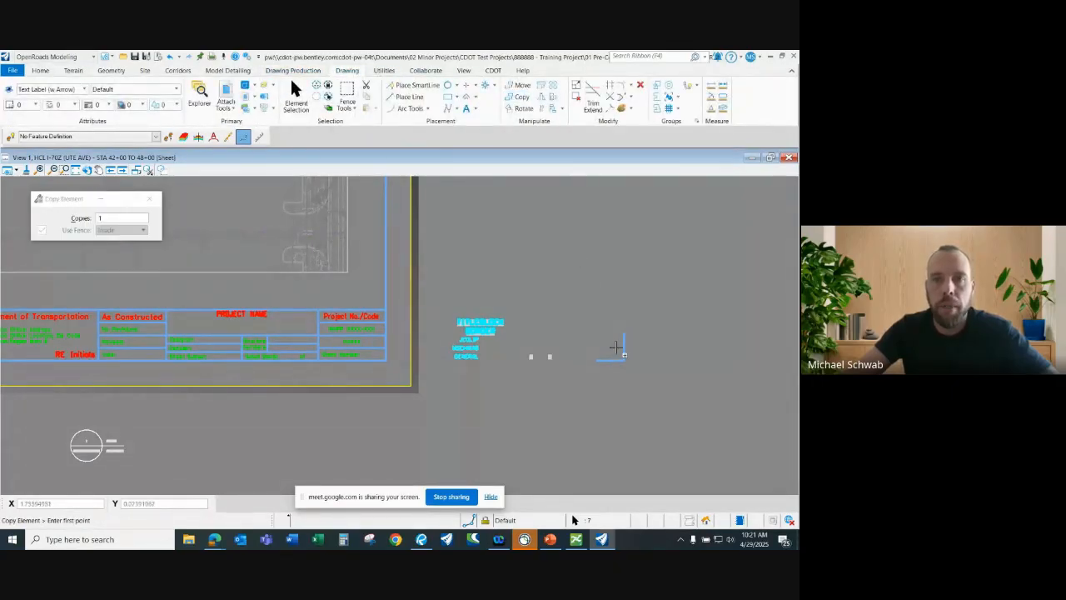
click(624, 359)
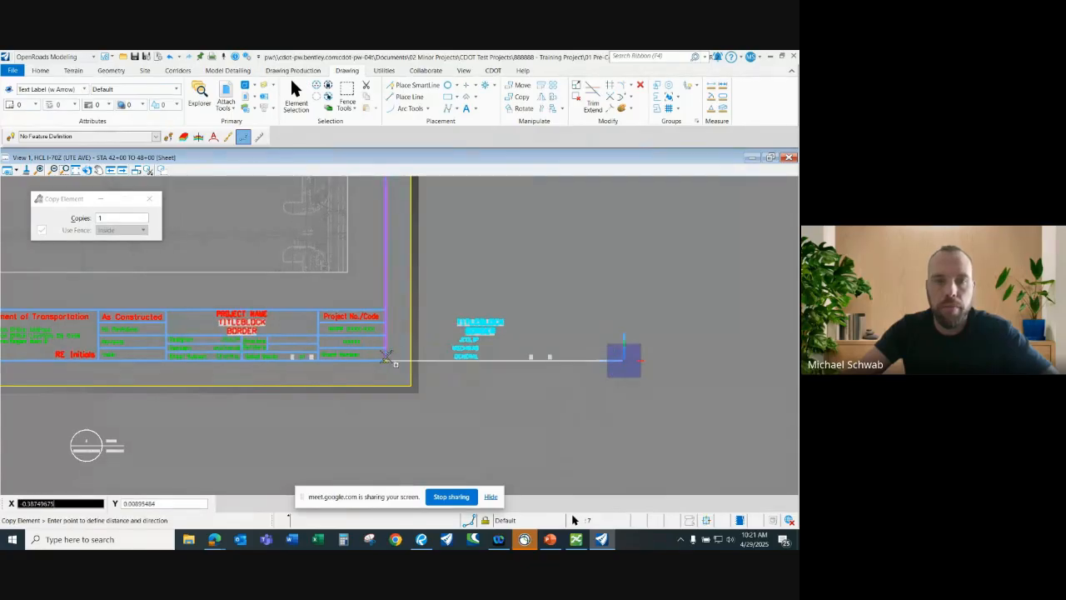
click(384, 360)
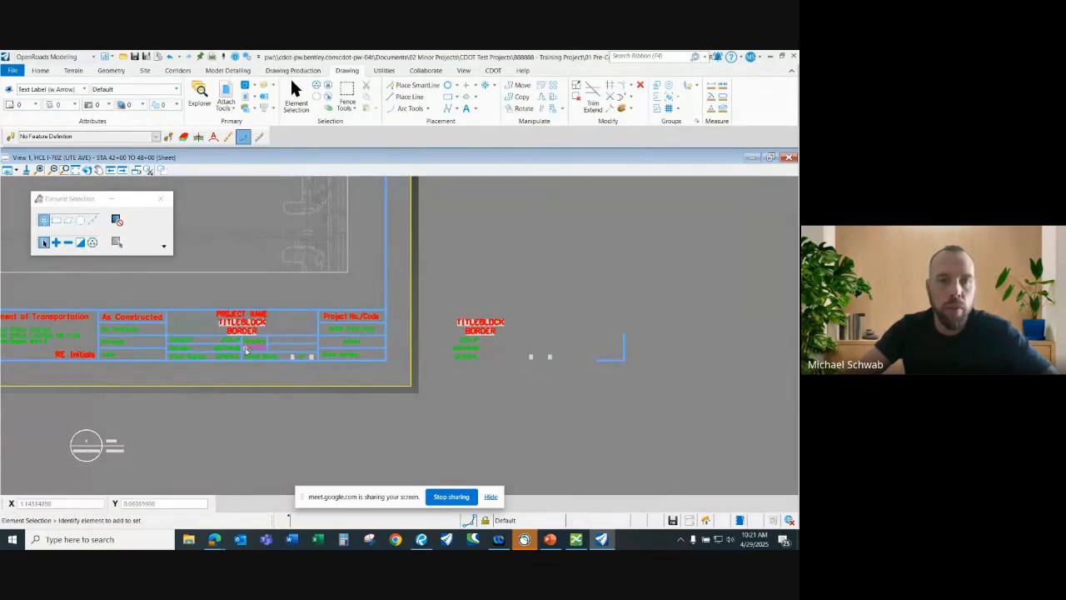
Open the models list and show the properties of the STA 42+00 TO 48+00 sheet model, keeping the title block in view.
scroll(243, 351, up, 5)
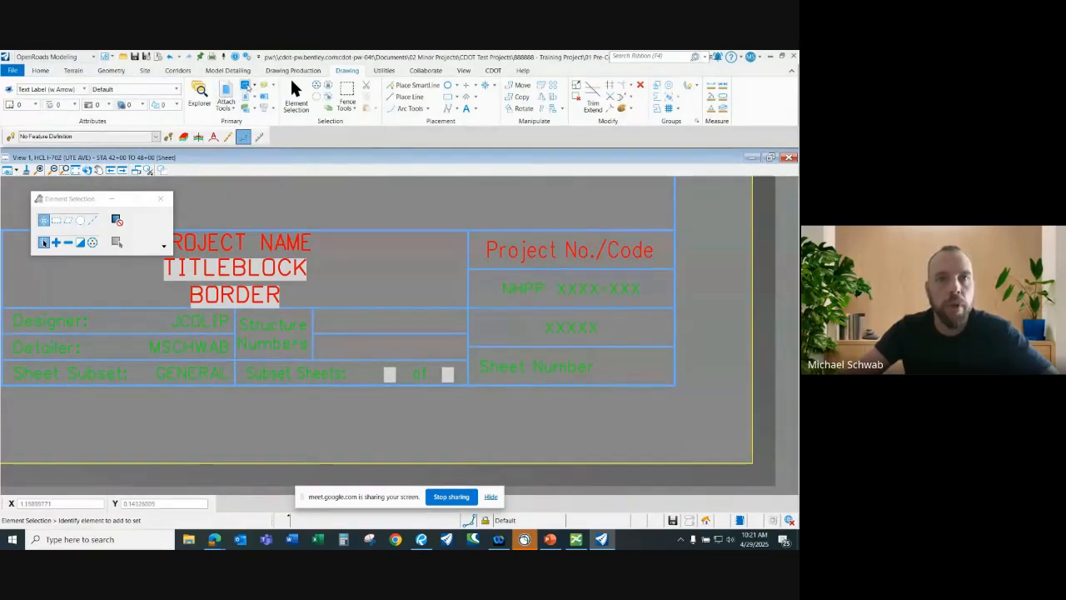
click(246, 86)
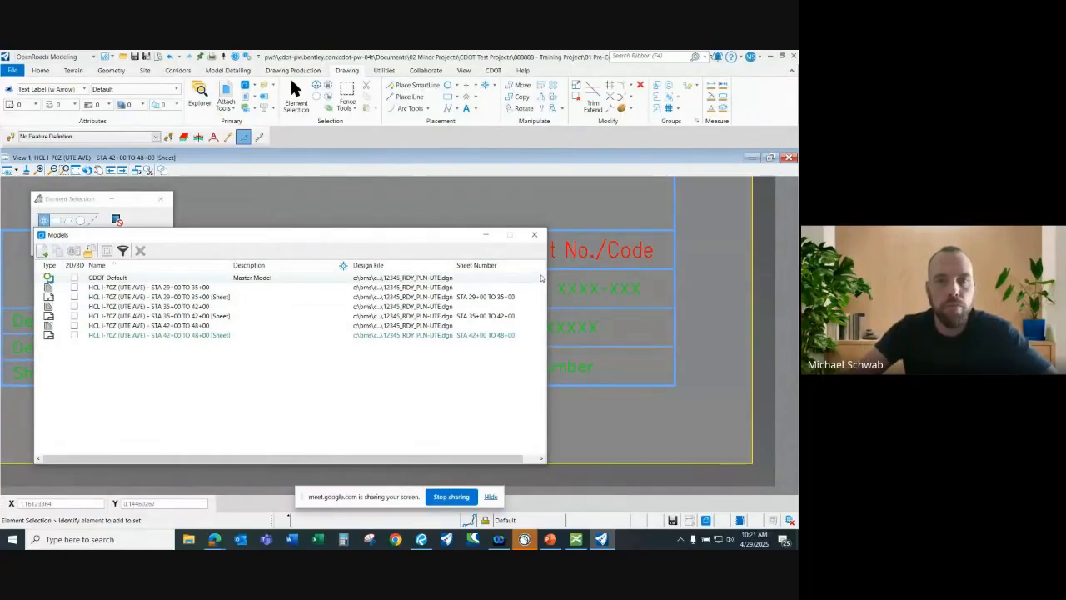
drag(542, 277, 619, 275)
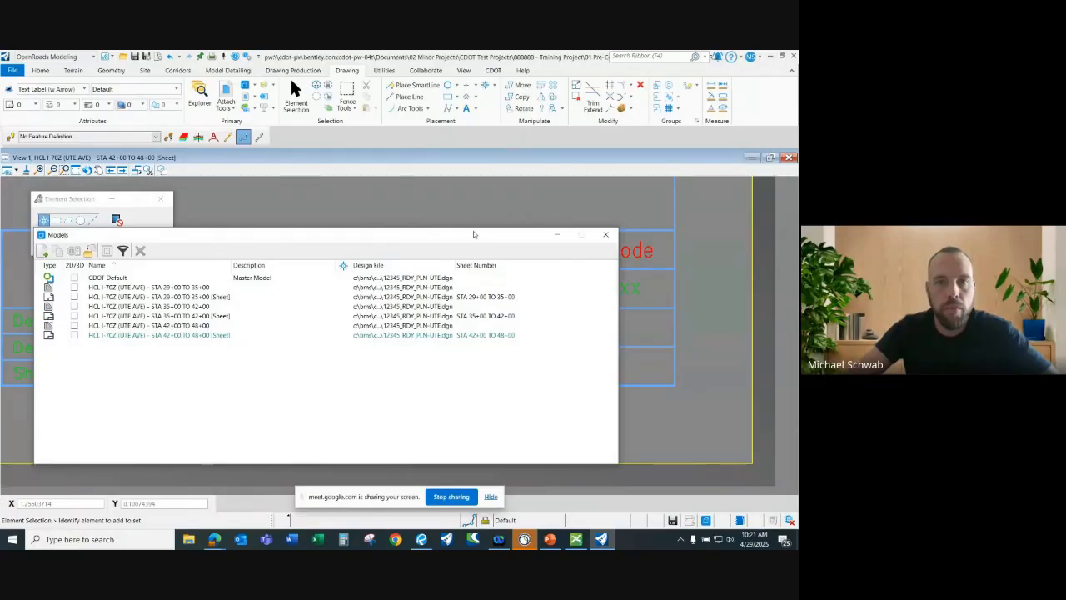
drag(474, 234, 473, 323)
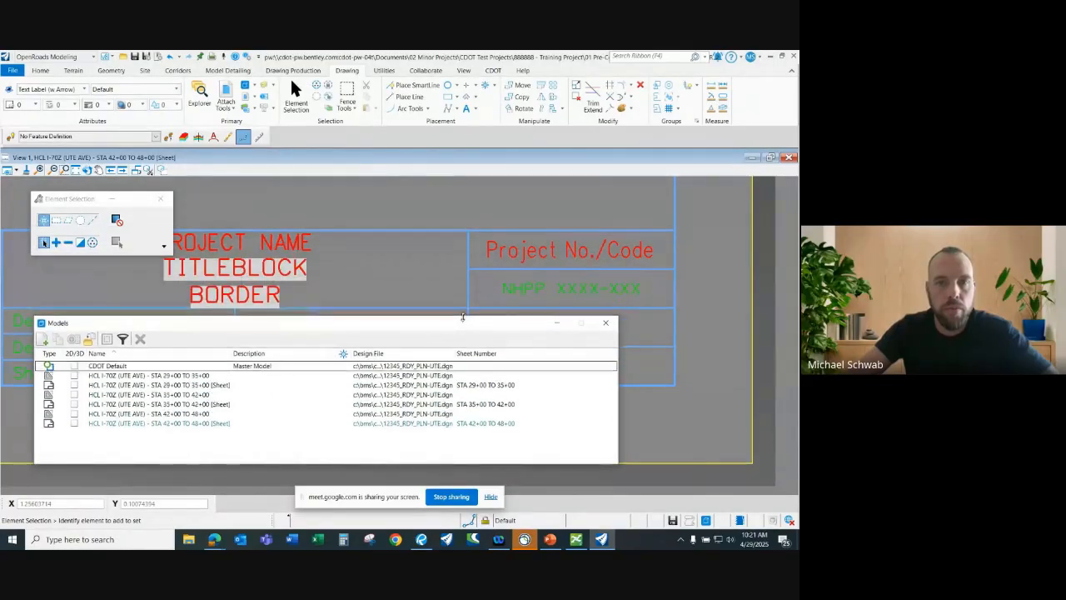
click(221, 425)
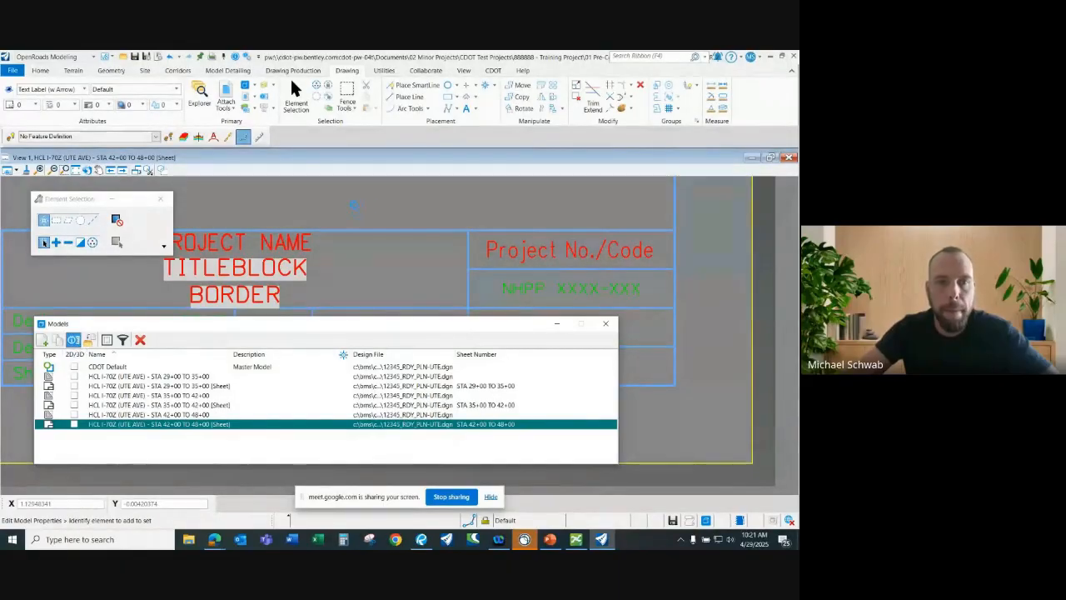
click(74, 340)
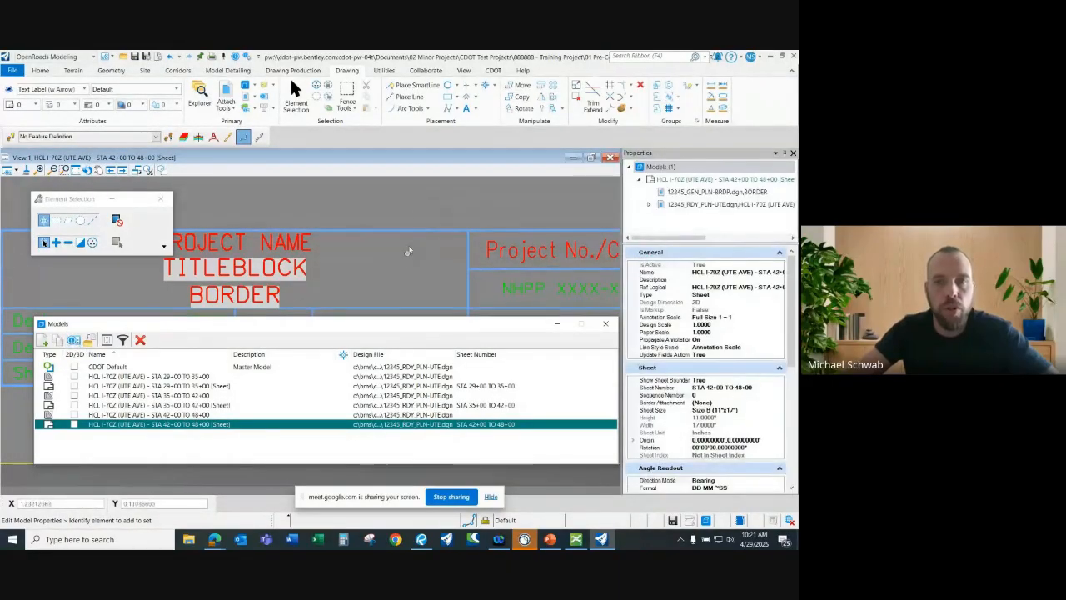
drag(425, 326, 408, 365)
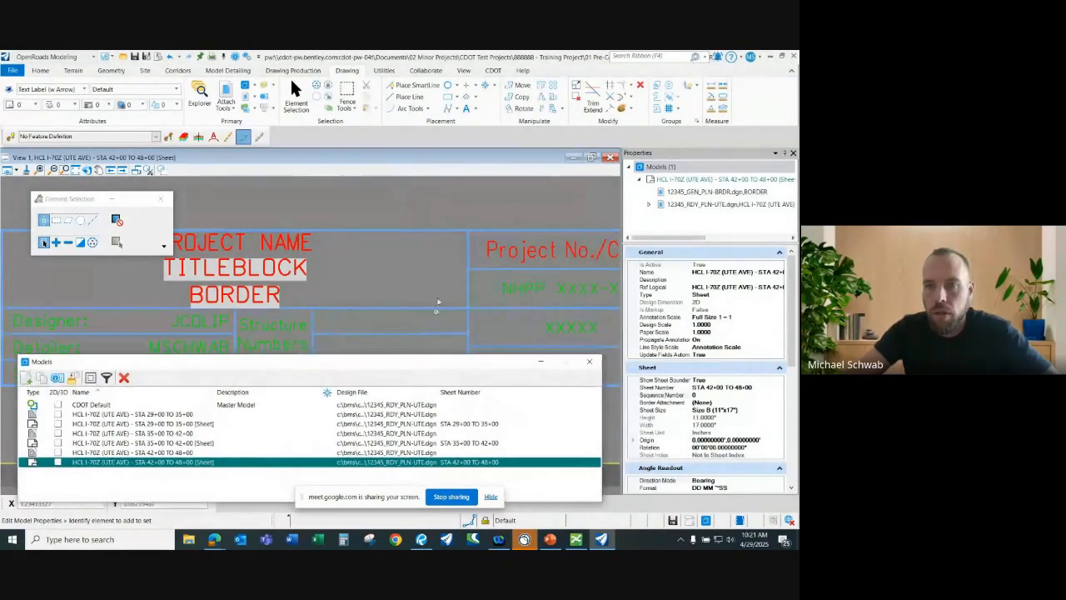
Set the sheet number of the STA 42+00 TO 48+00 sheet model to 3.
scroll(471, 240, down, 3)
scroll(460, 247, up, 3)
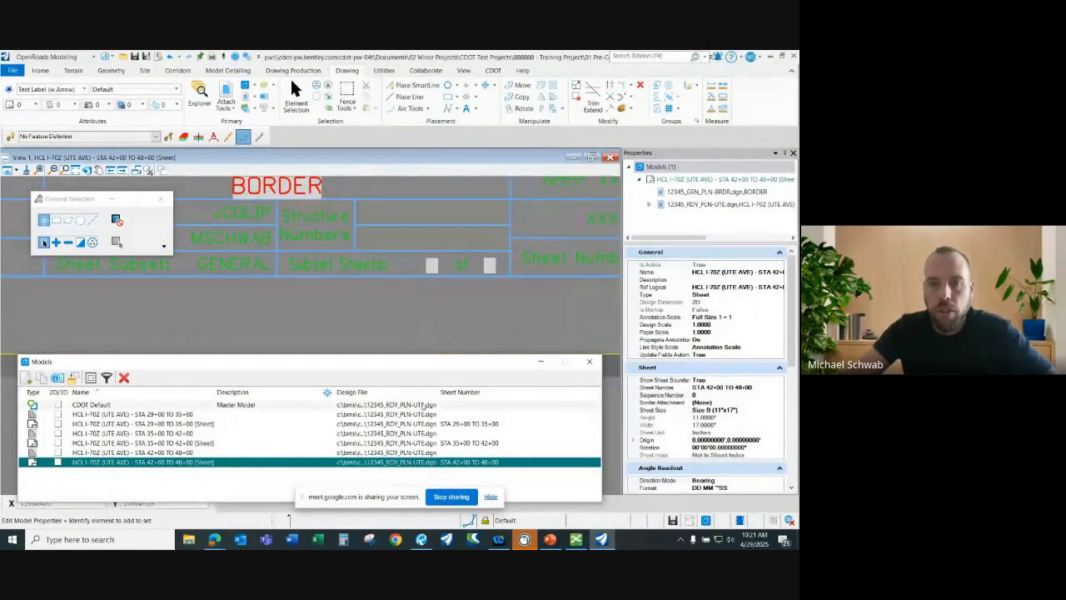
click(478, 464)
text(3)
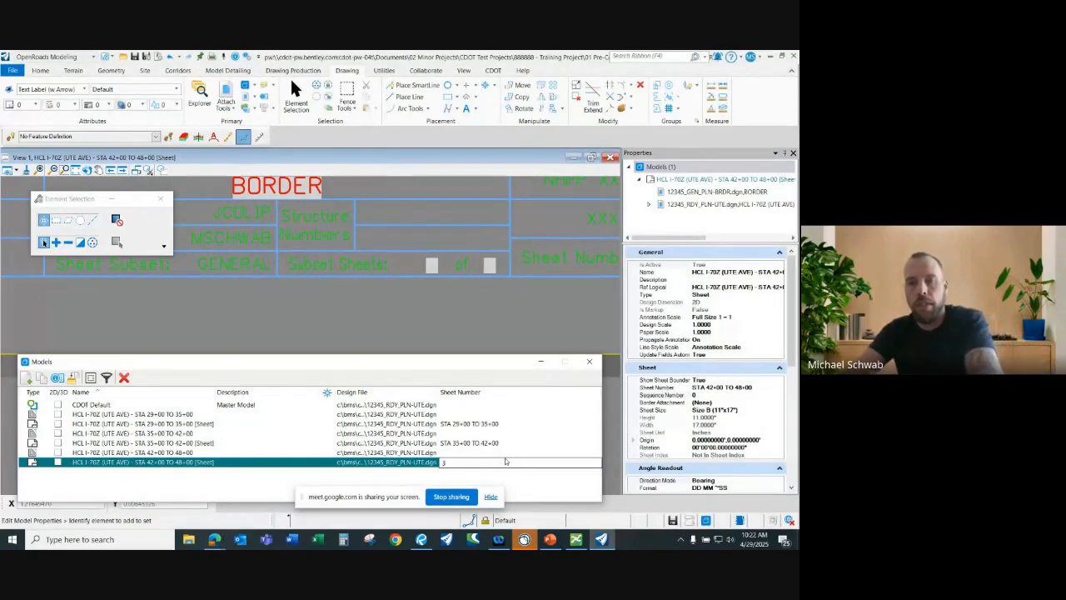
key(Return)
Make the STA 35+00 TO 42+00 sheet model active and set its sheet number to 2.
click(474, 443)
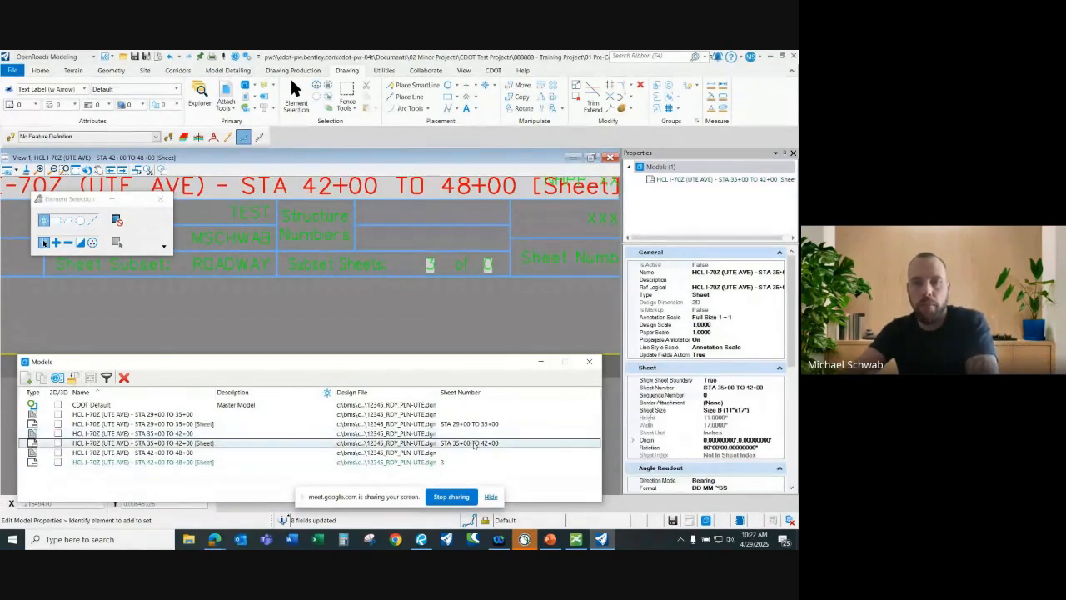
double_click(474, 444)
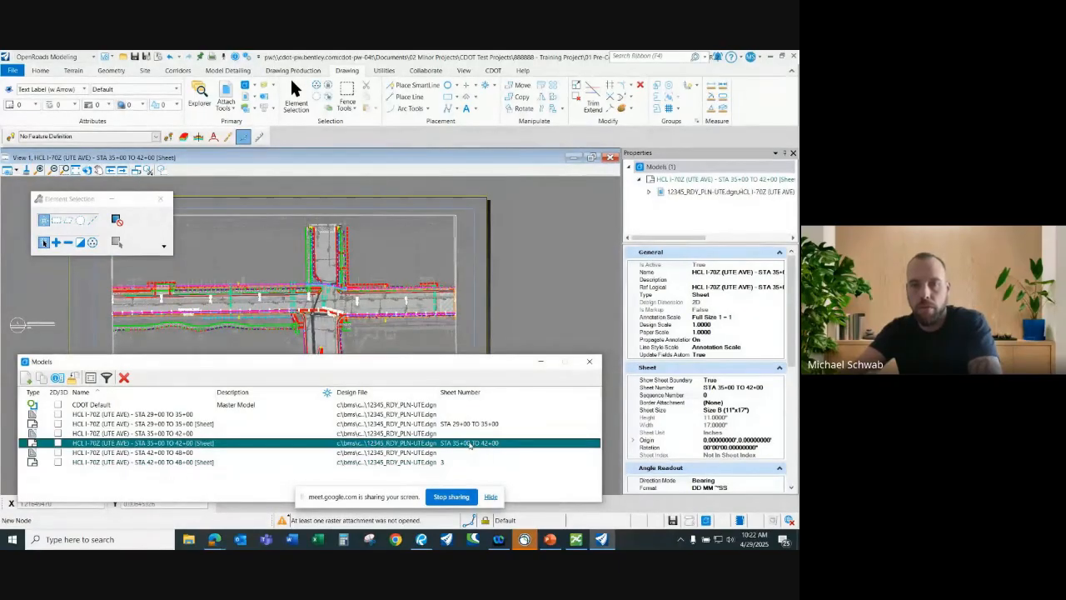
click(472, 444)
text(2)
key(Return)
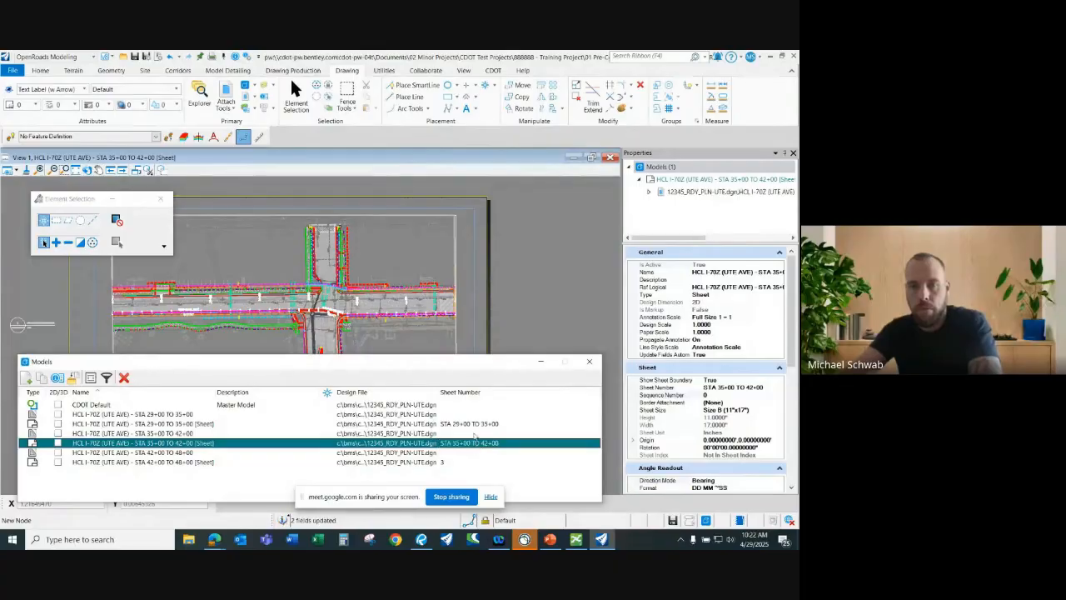
Set the sheet number of the STA 29+00 TO 35+00 sheet model to 1.
click(476, 425)
click(477, 426)
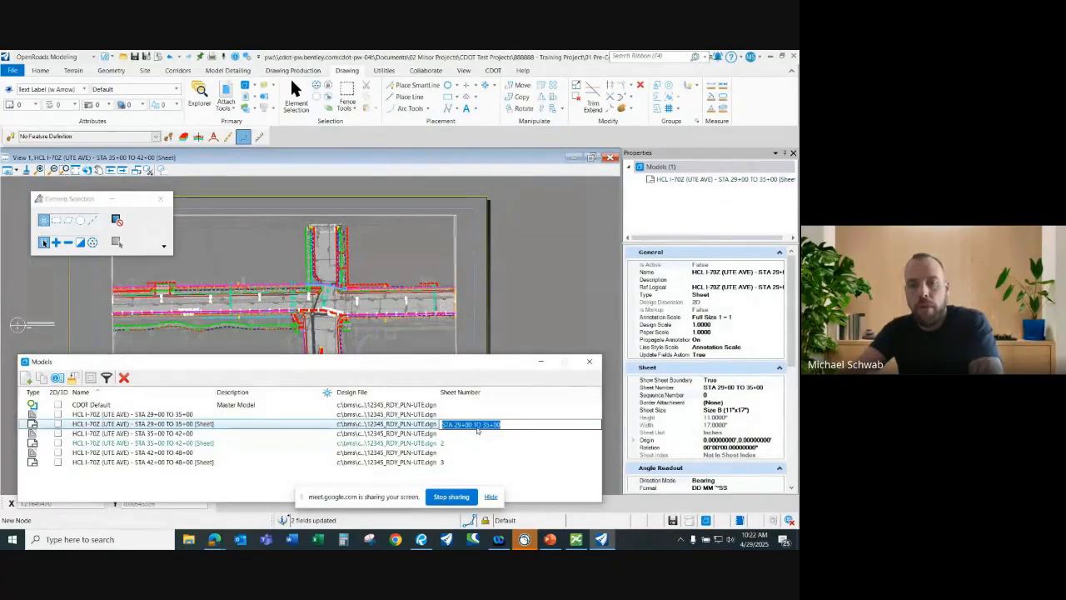
text(1)
key(Return)
Set the sequence number of the STA 35+00 TO 42+00 sheet model to 3 and check its title block's sheet number fields.
click(236, 462)
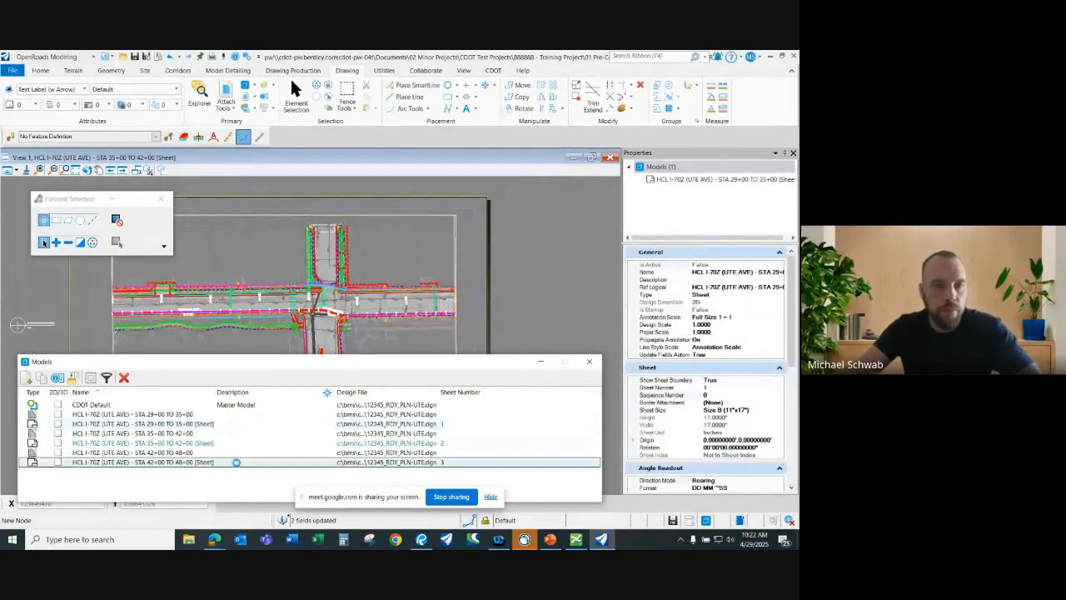
click(227, 444)
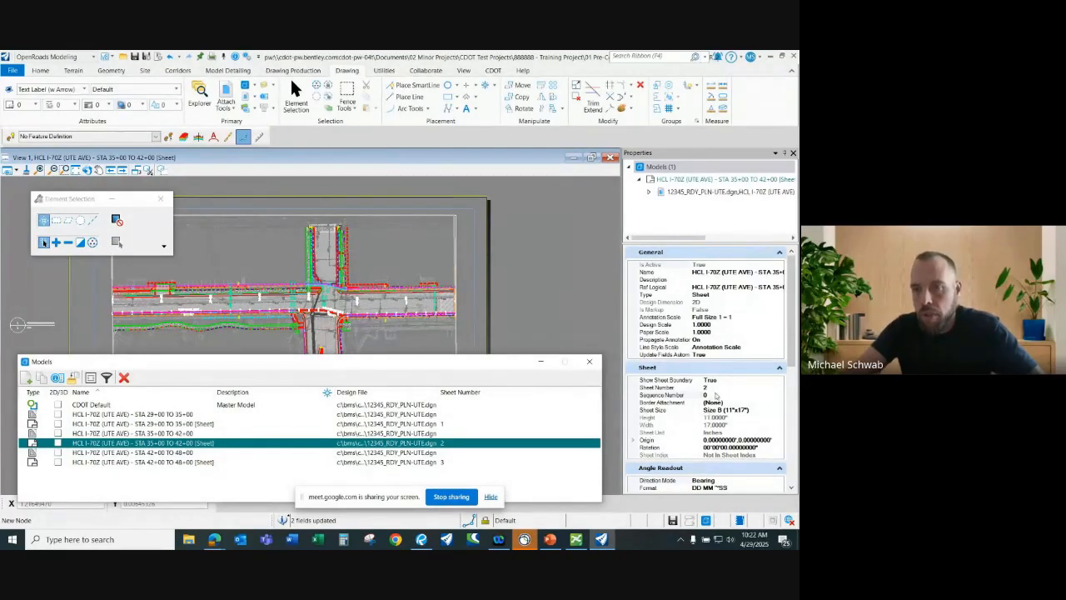
click(715, 396)
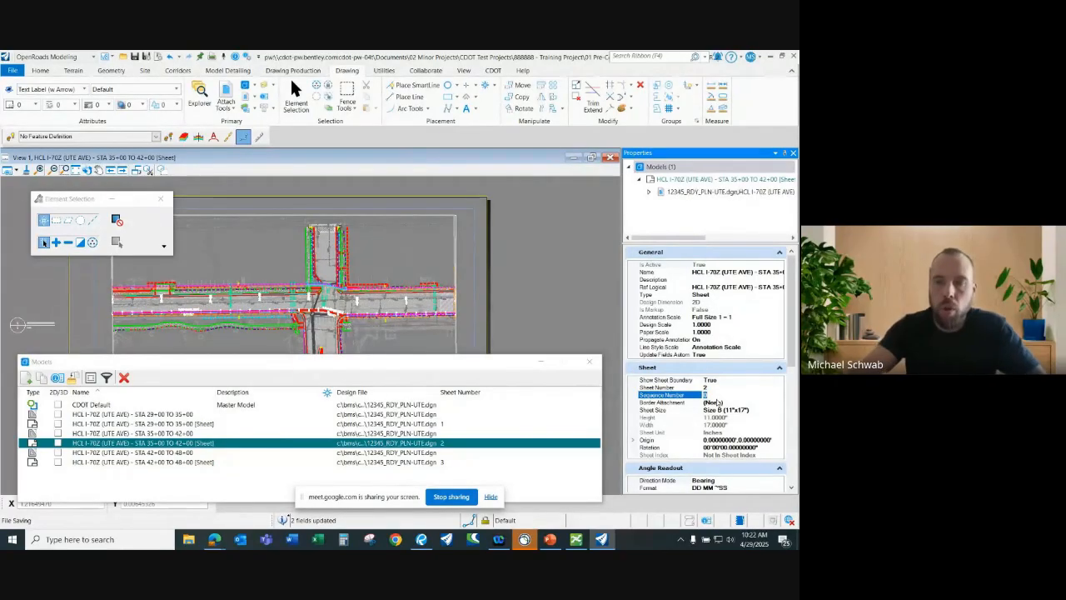
right_click(734, 369)
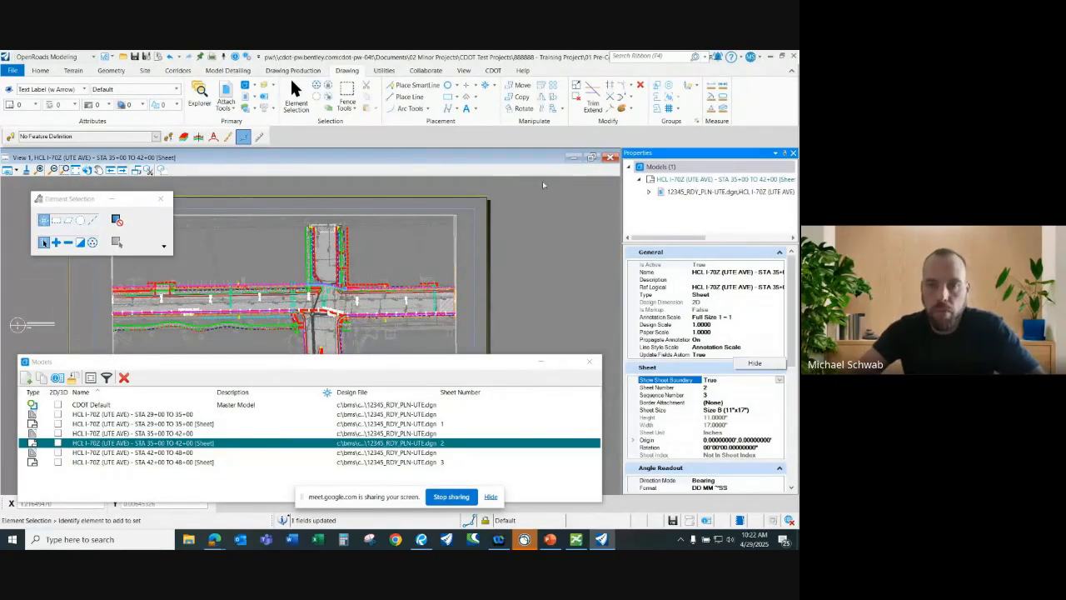
click(590, 362)
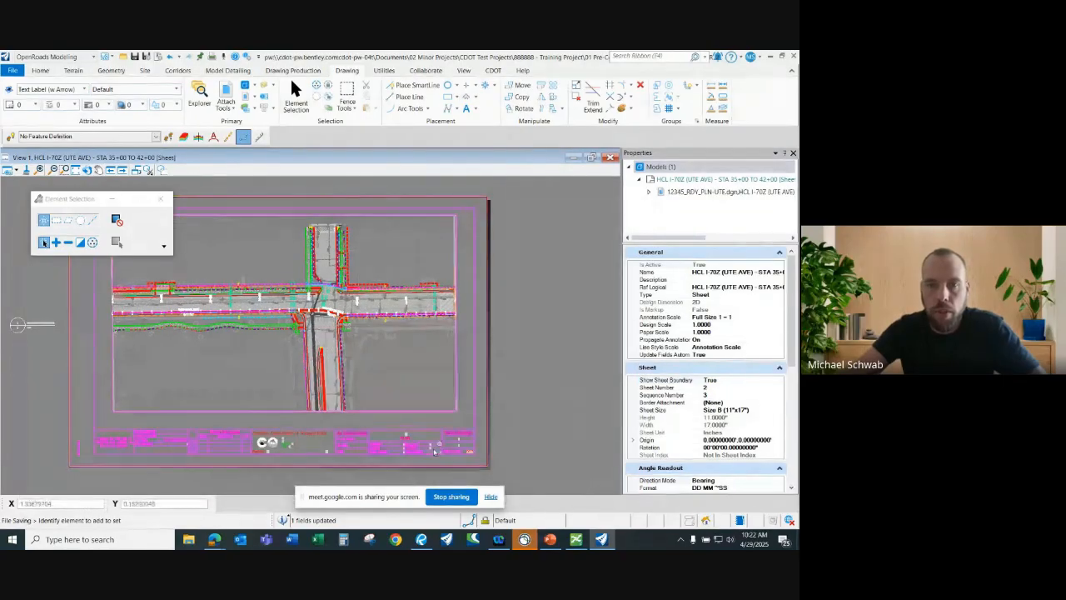
scroll(442, 457, up, 3)
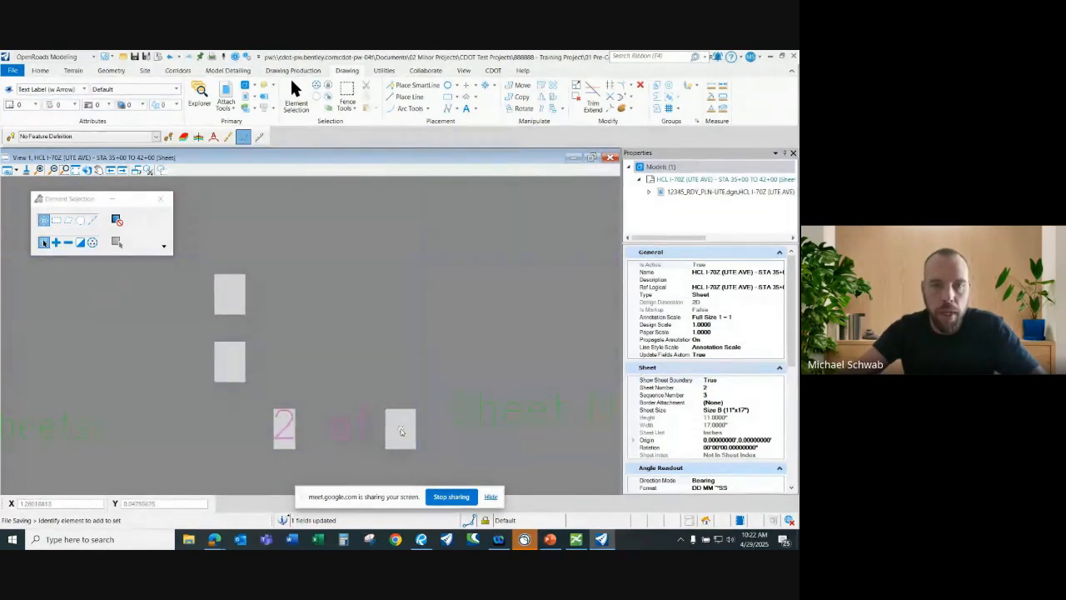
scroll(390, 424, down, 4)
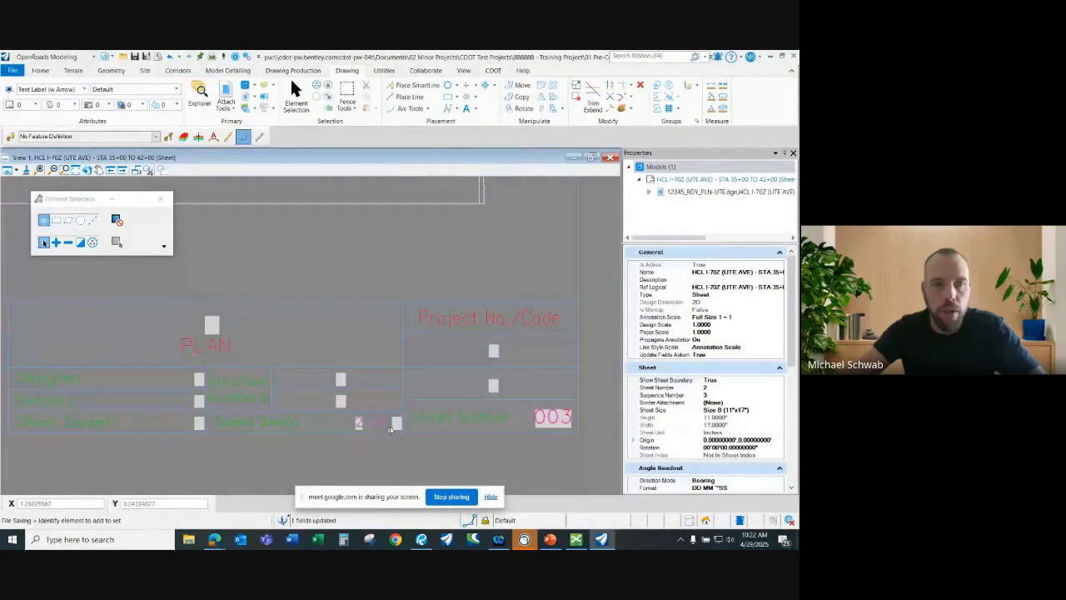
scroll(346, 326, down, 2)
scroll(346, 327, down, 2)
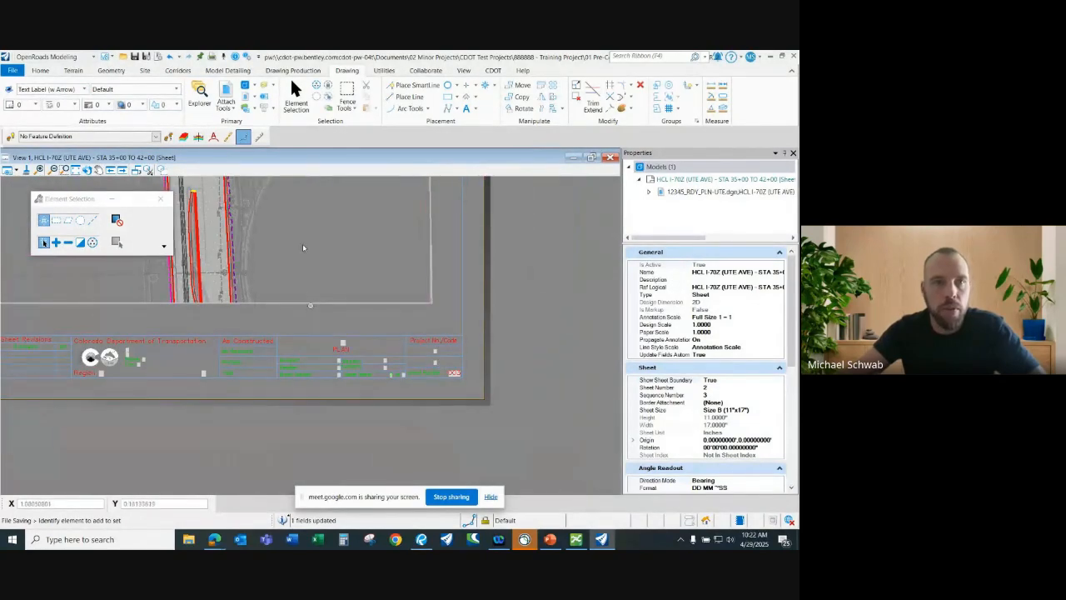
Open the STA 42+00 TO 48+00 sheet model, set its sequence number to 3, and check the Subset Sheets fields.
click(246, 86)
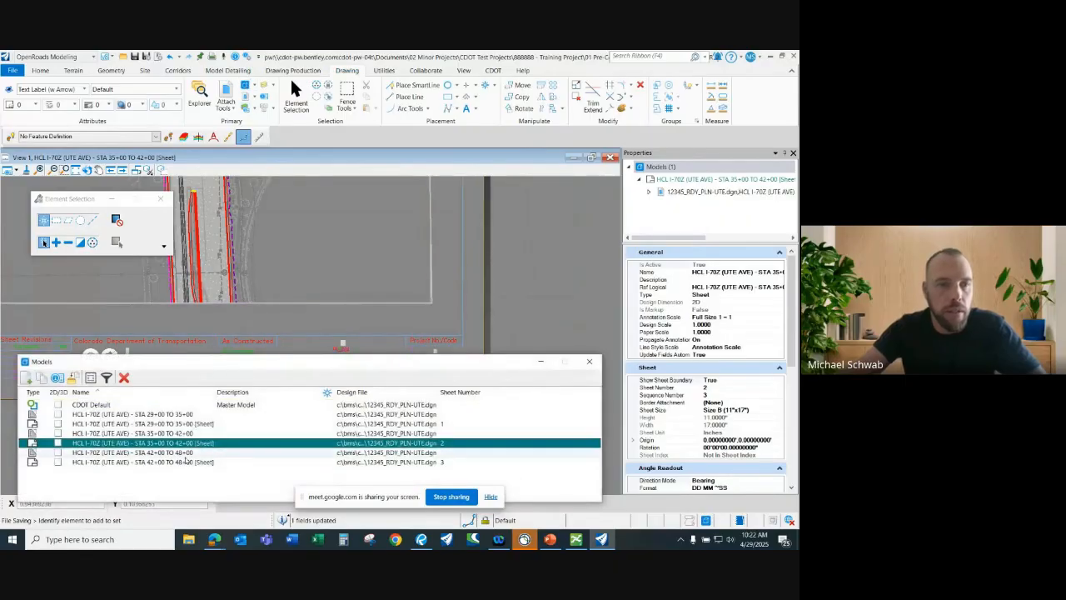
double_click(183, 463)
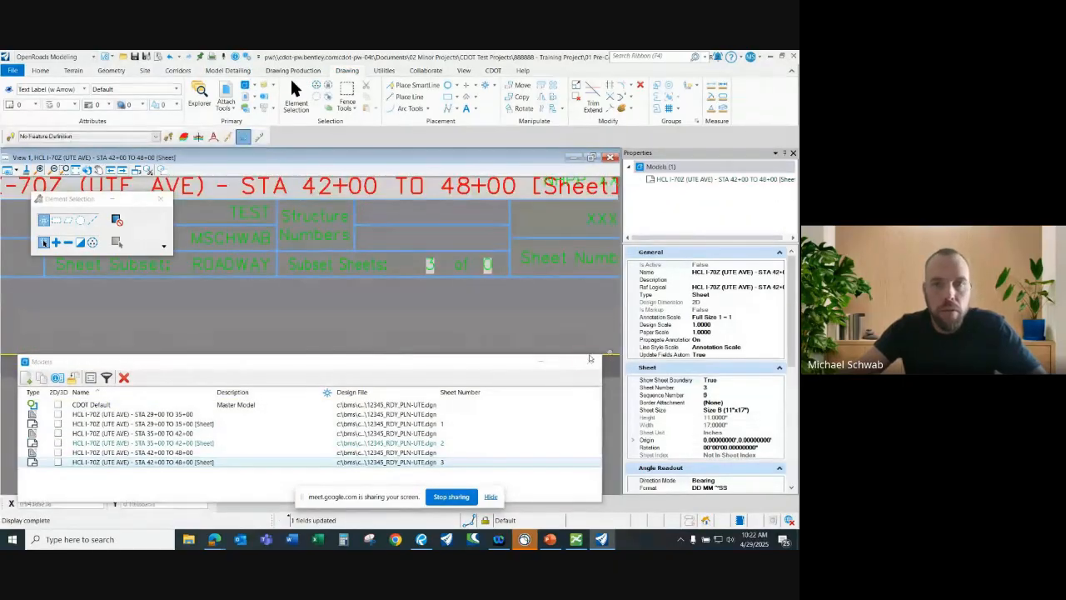
click(589, 361)
scroll(501, 329, down, 2)
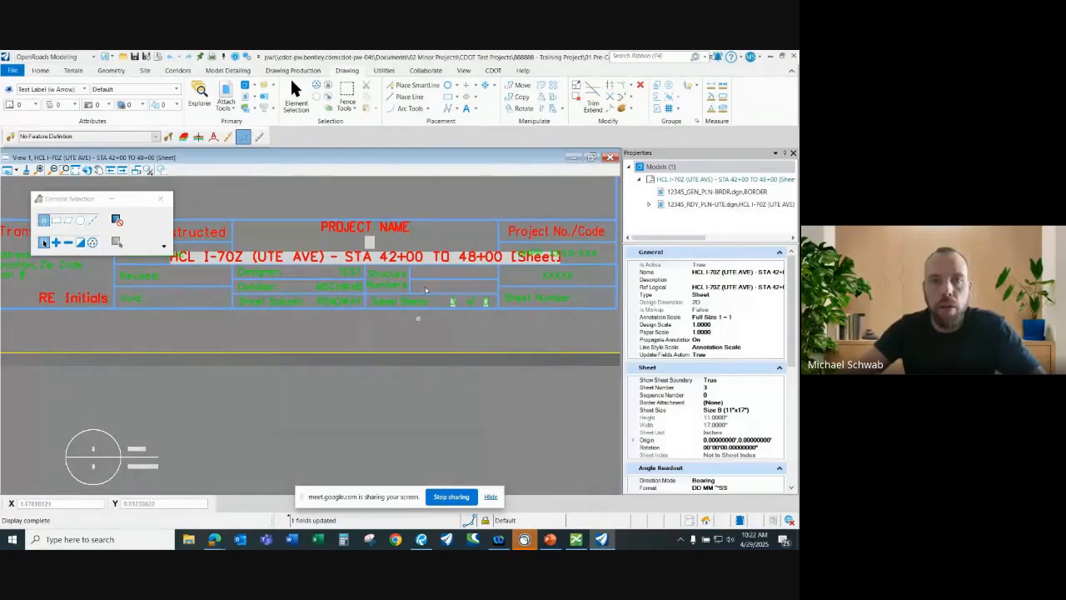
click(705, 395)
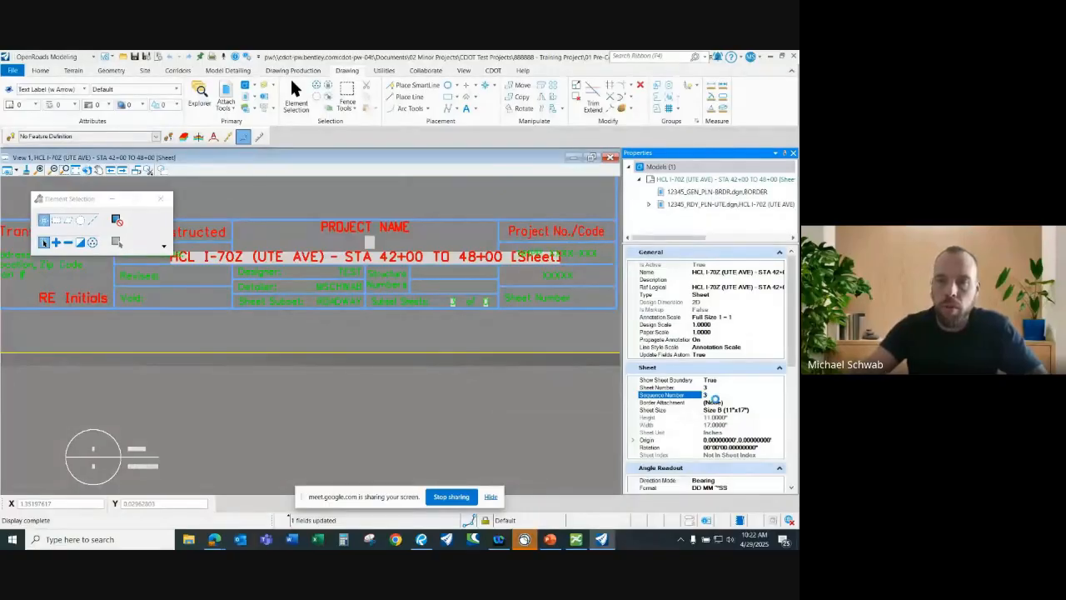
scroll(491, 308, up, 5)
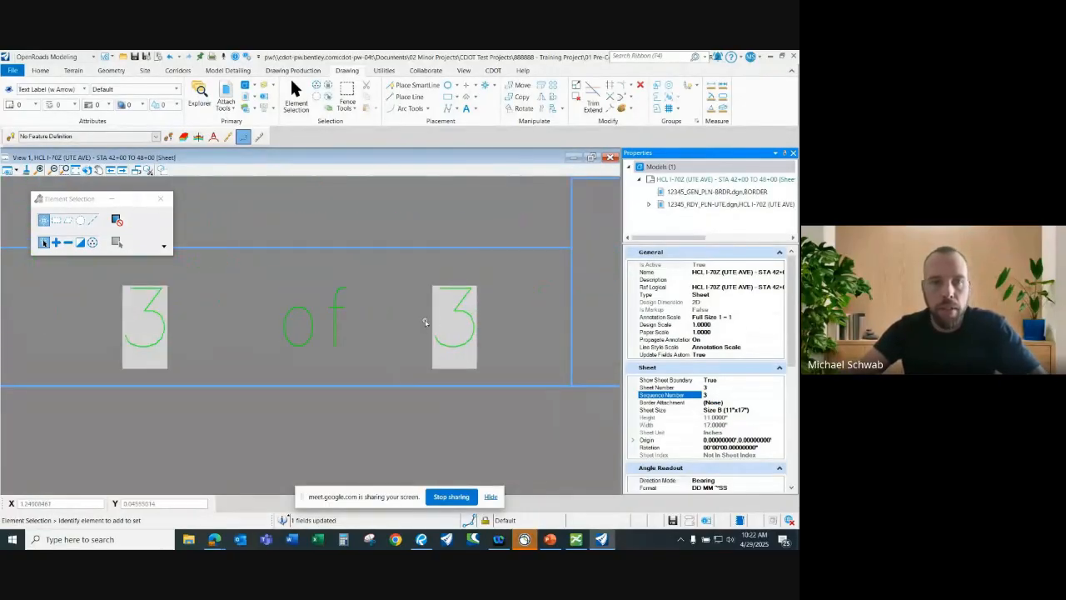
scroll(418, 342, down, 5)
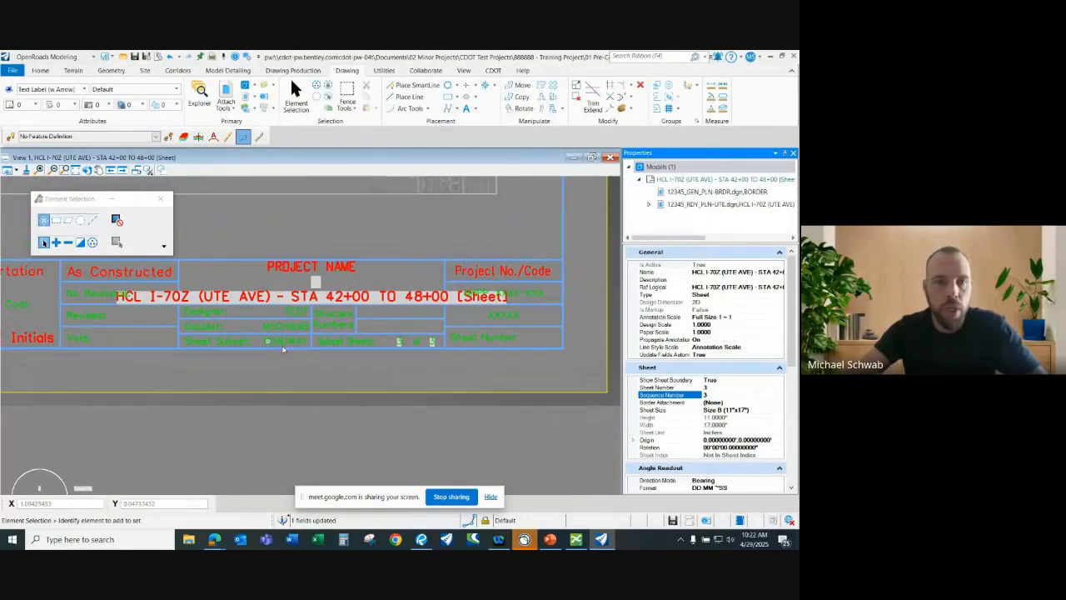
In the design file's properties, set Manager to the designer's user name and Subject to RDY.
click(13, 70)
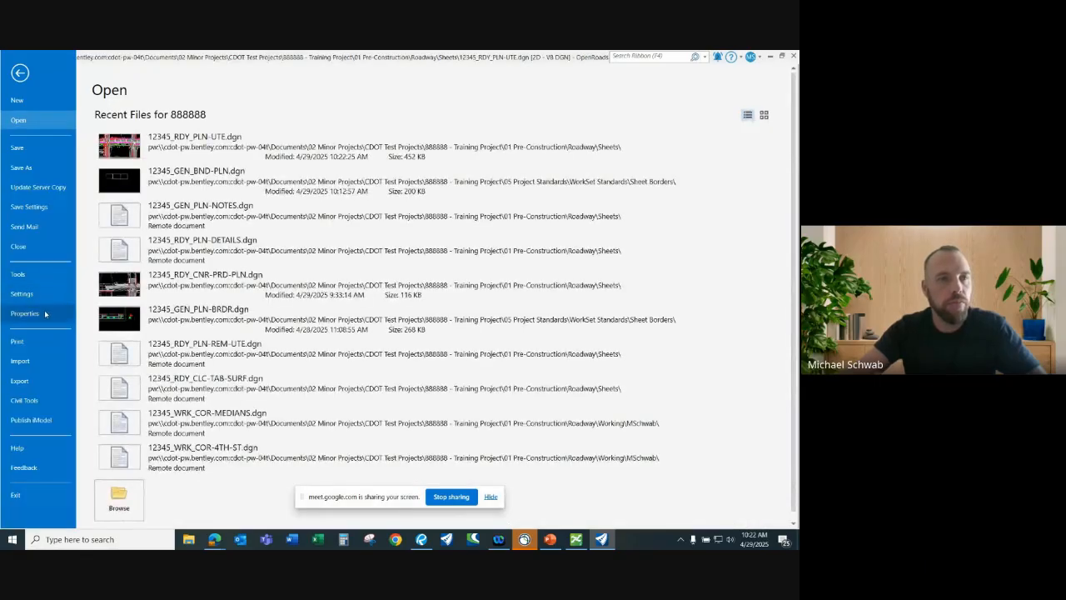
click(44, 309)
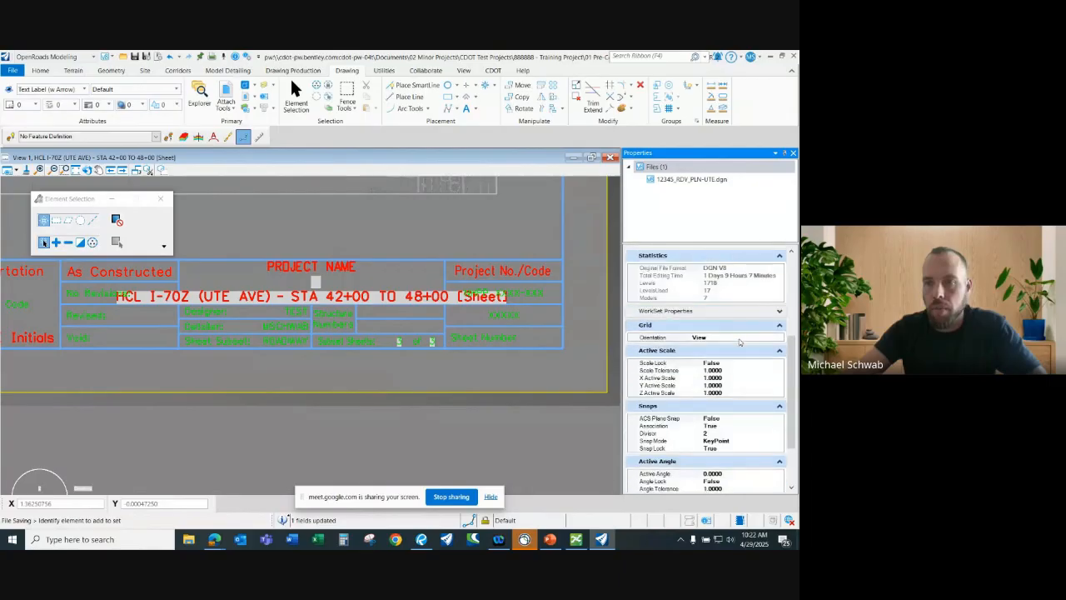
scroll(751, 380, up, 3)
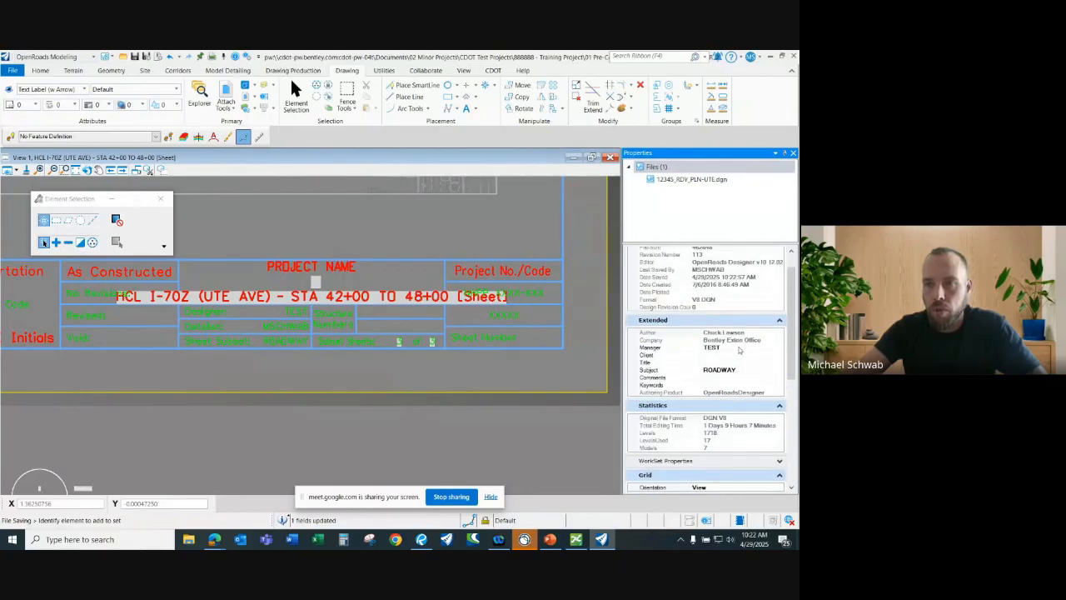
click(738, 348)
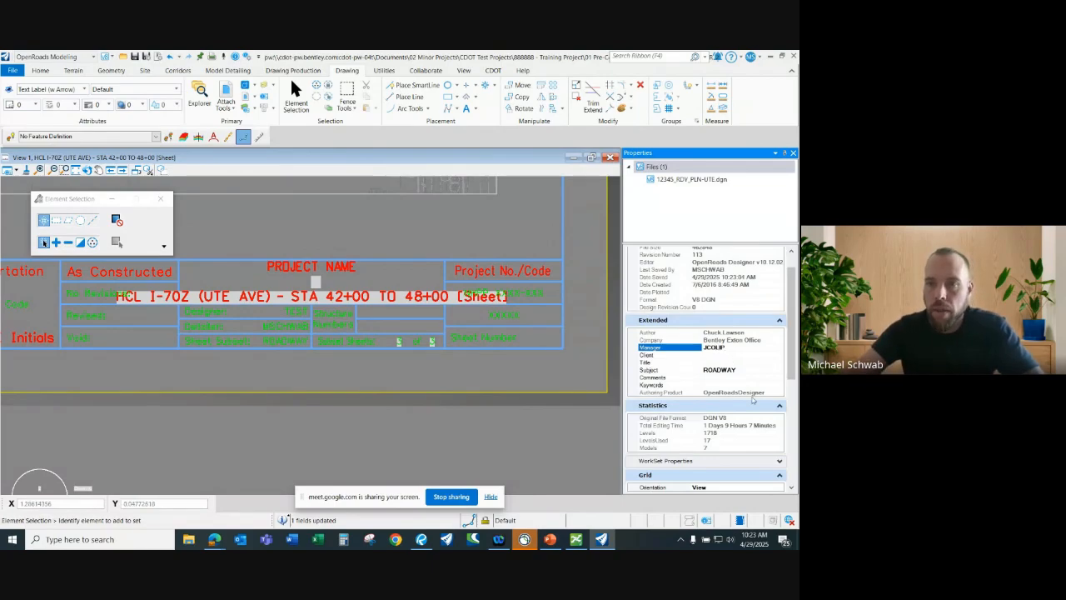
click(746, 369)
key(ctrl+a)
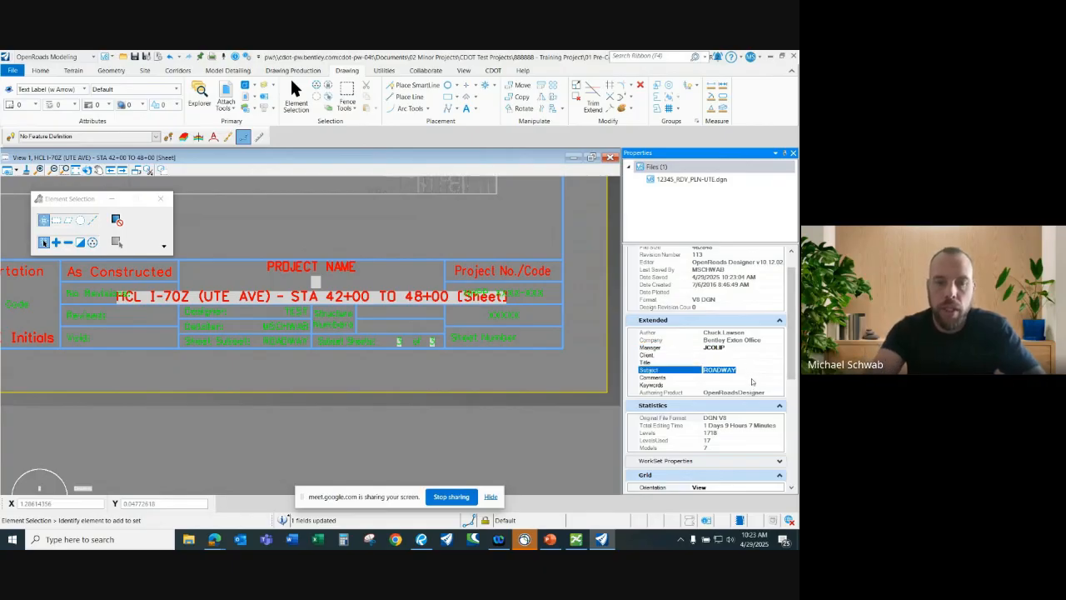
text(RDY)
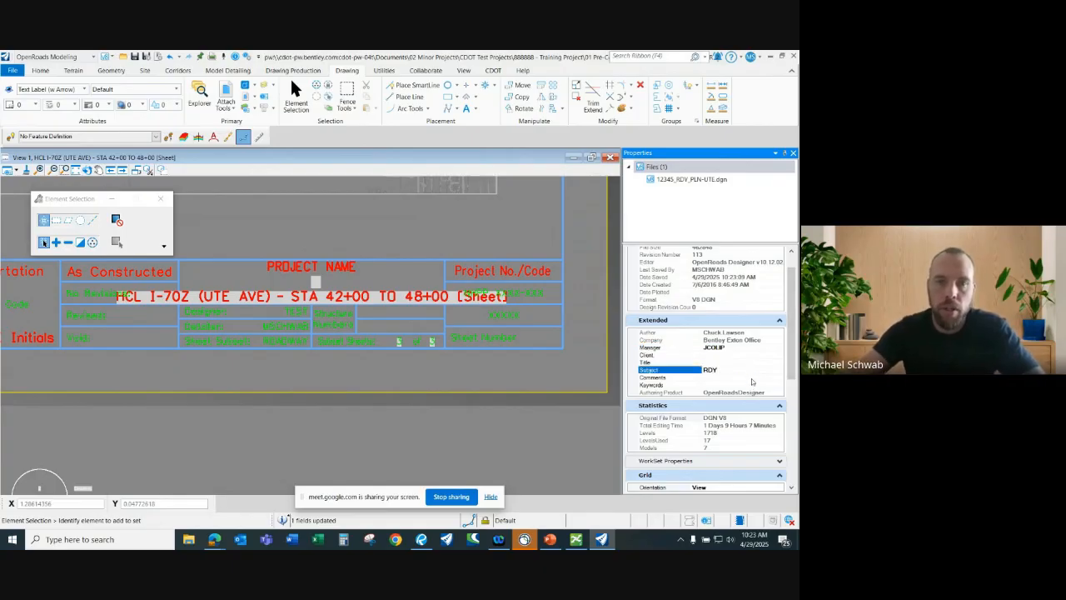
Refresh the title block fields by switching to the STA 42+00 TO 48+00 drawing model and back to its sheet model.
scroll(238, 314, up, 3)
scroll(250, 333, down, 2)
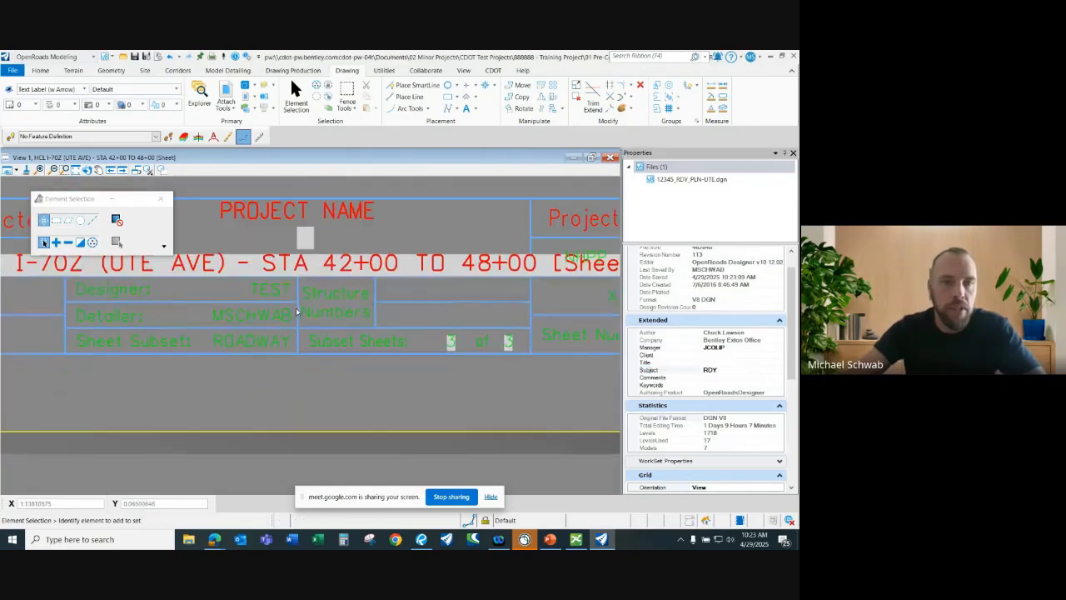
click(246, 86)
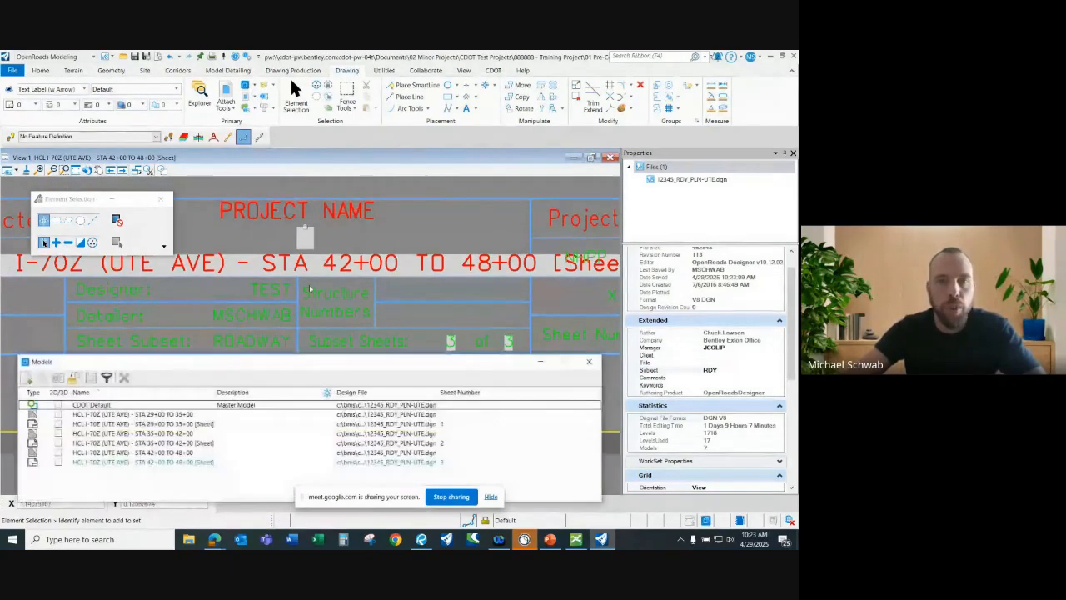
double_click(206, 452)
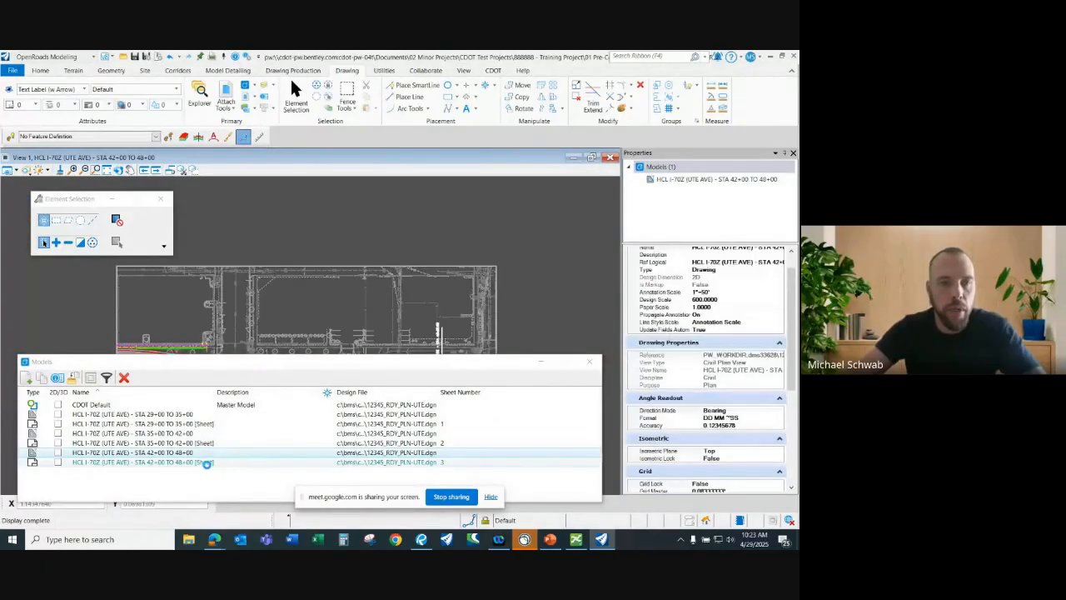
double_click(208, 462)
click(588, 360)
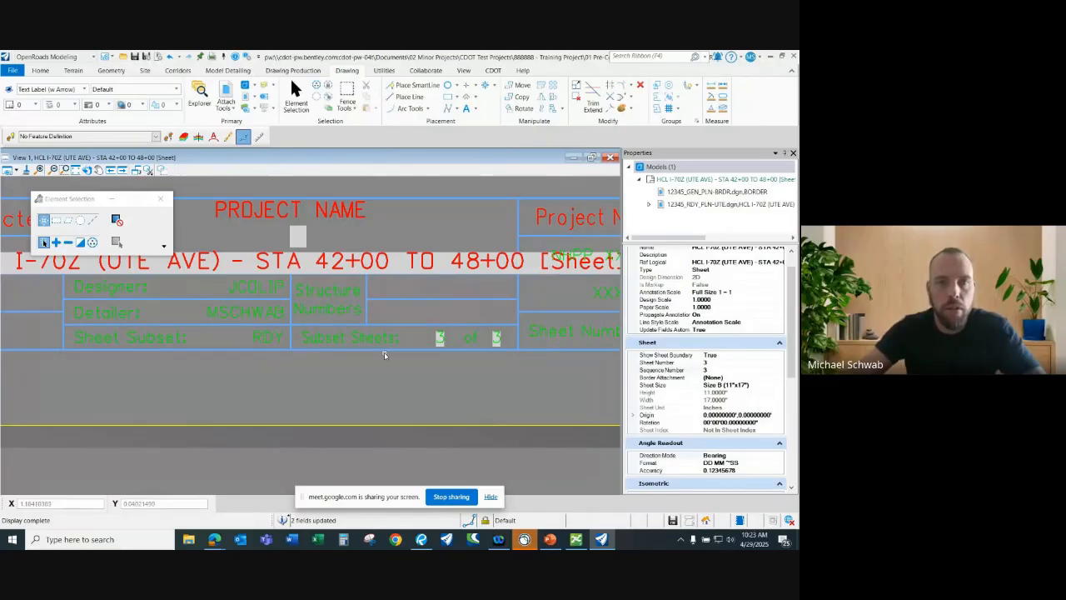
scroll(384, 355, down, 2)
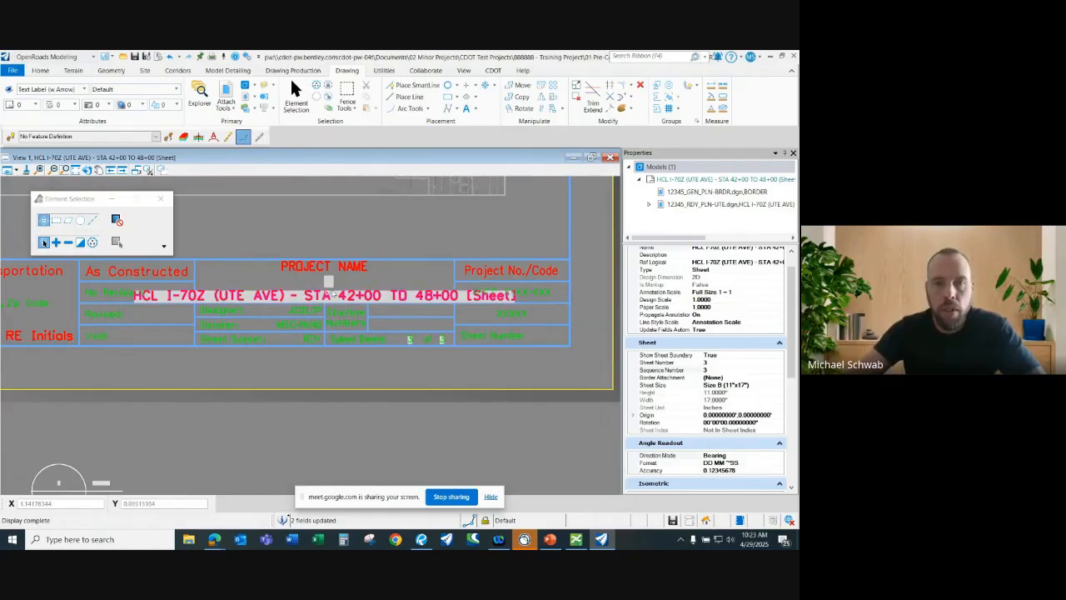
Rename the STA 42+00 TO 48+00 sheet model as "I-70Z (UTE AVE) - STA 42+00 TO 48+00".
click(246, 86)
drag(337, 367, 383, 366)
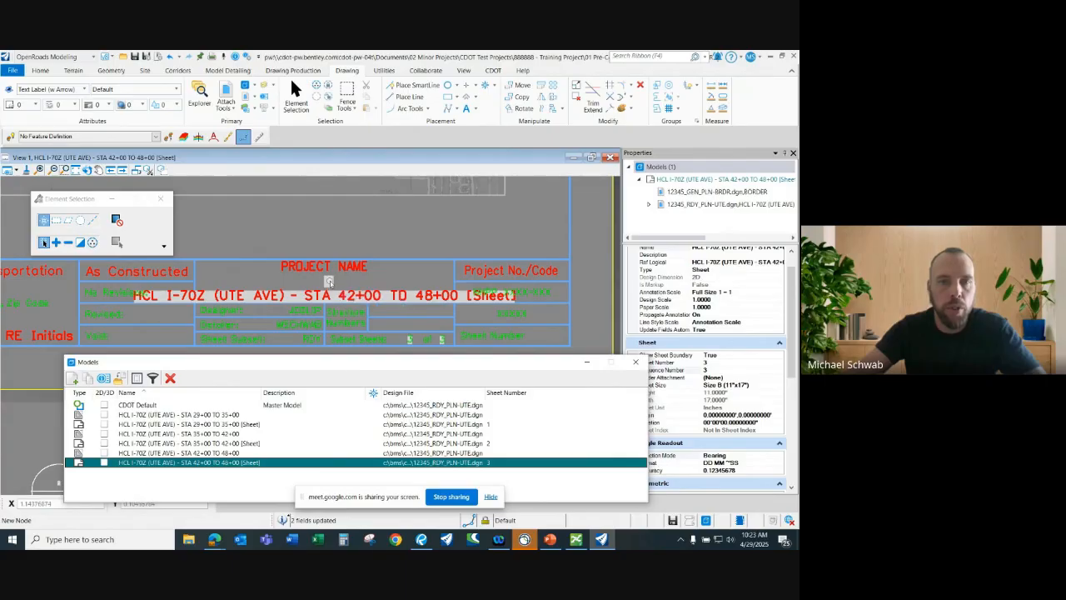
drag(340, 367, 374, 339)
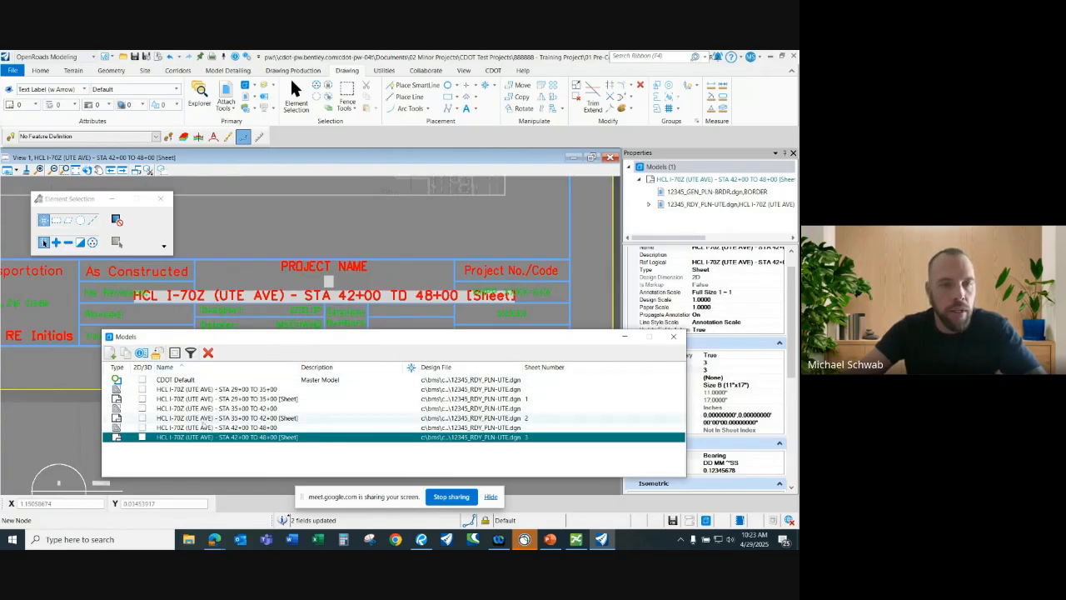
click(217, 440)
click(216, 441)
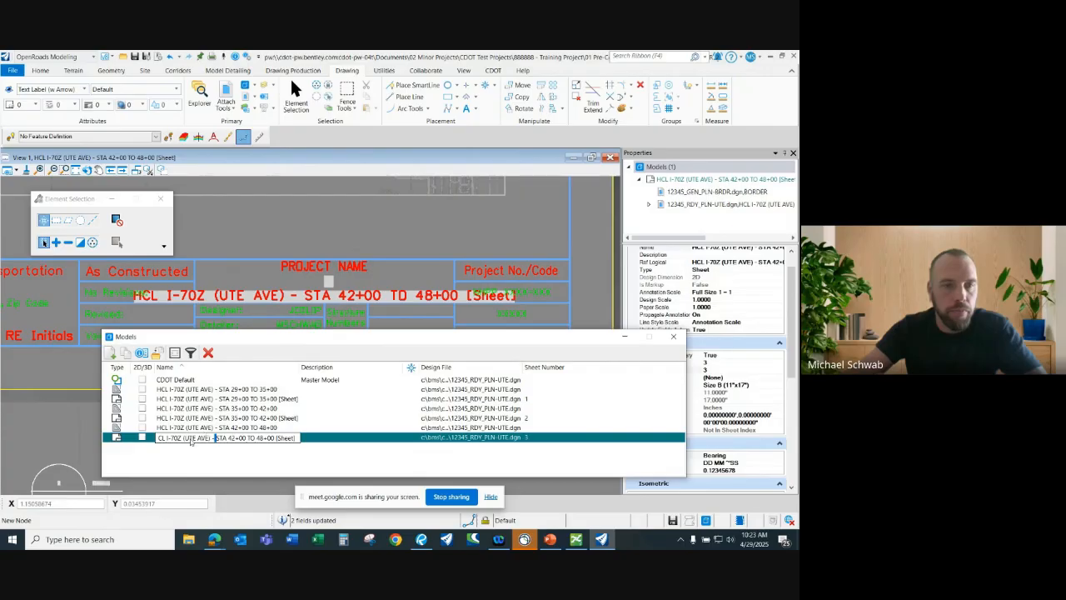
drag(191, 439, 132, 444)
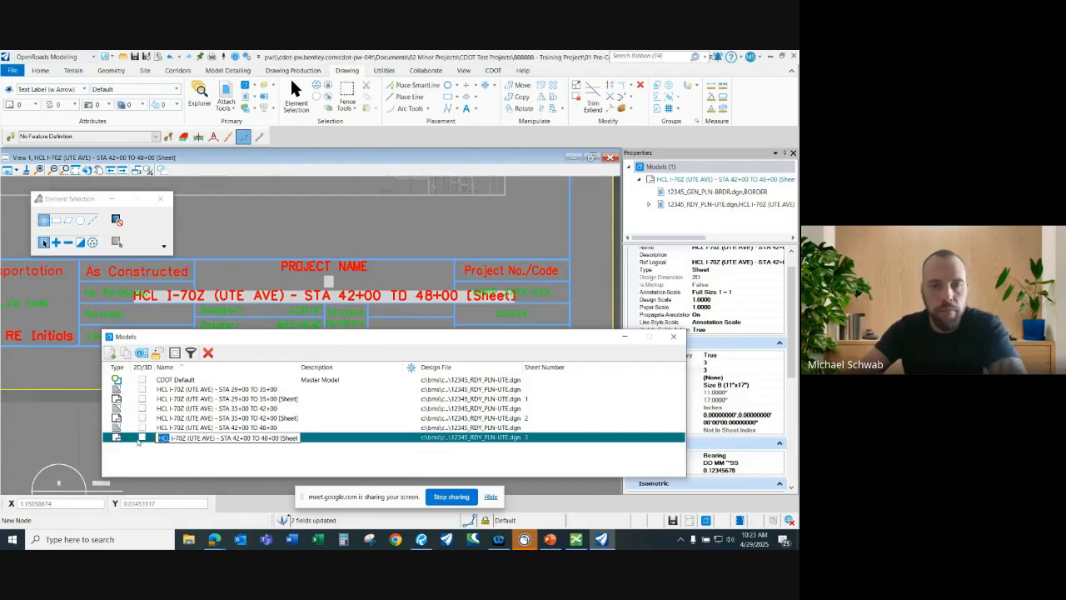
key(BackSpace)
key(Delete)
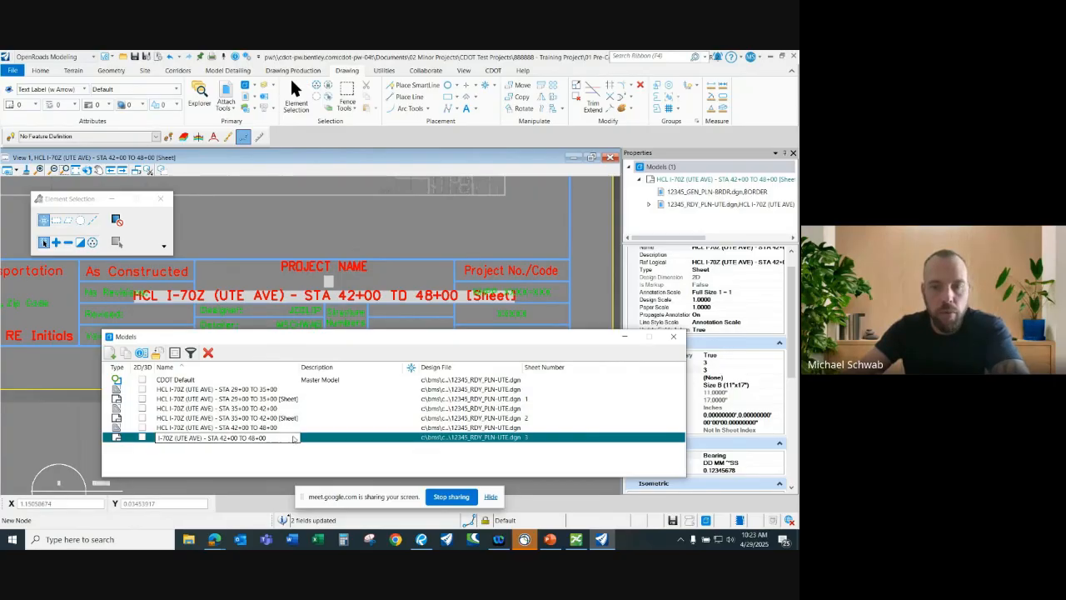
key(Return)
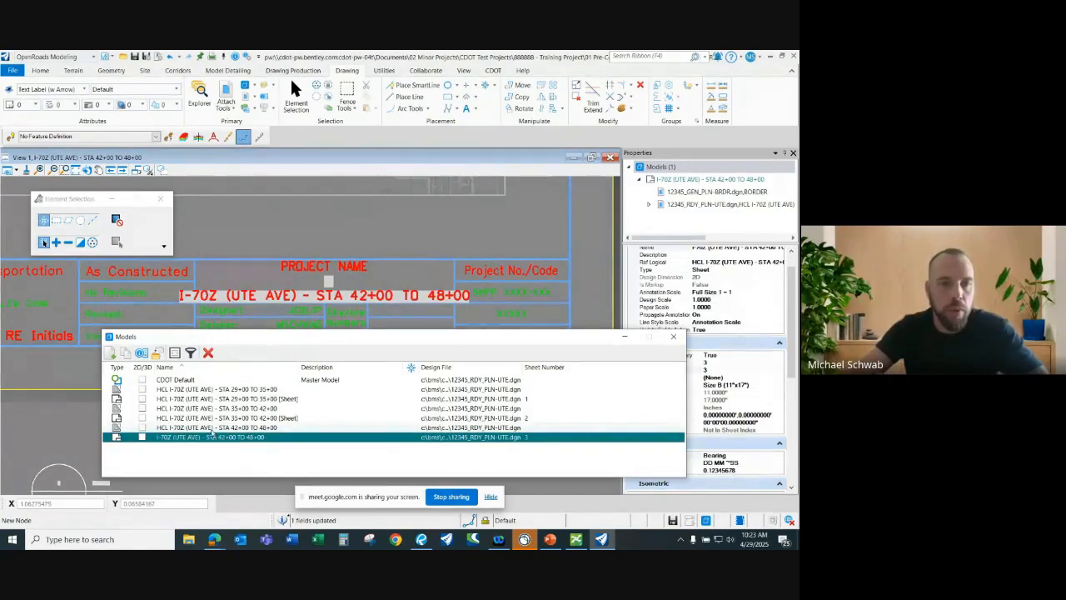
Set the description of the STA 42+00 TO 48+00 sheet model to ROADWAY PLAN.
click(329, 440)
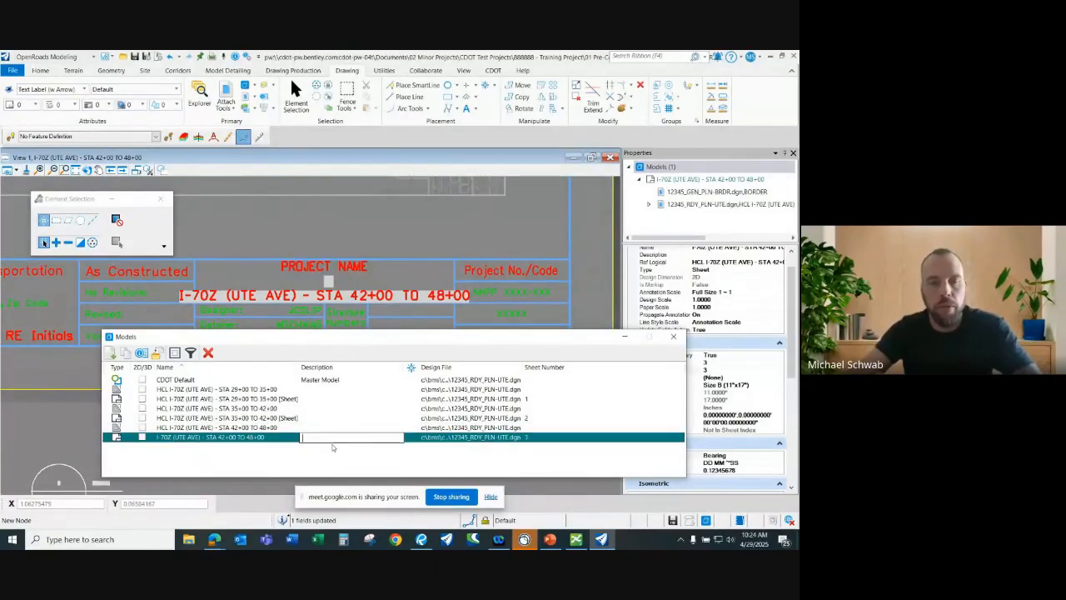
text(ROADWAY PL)
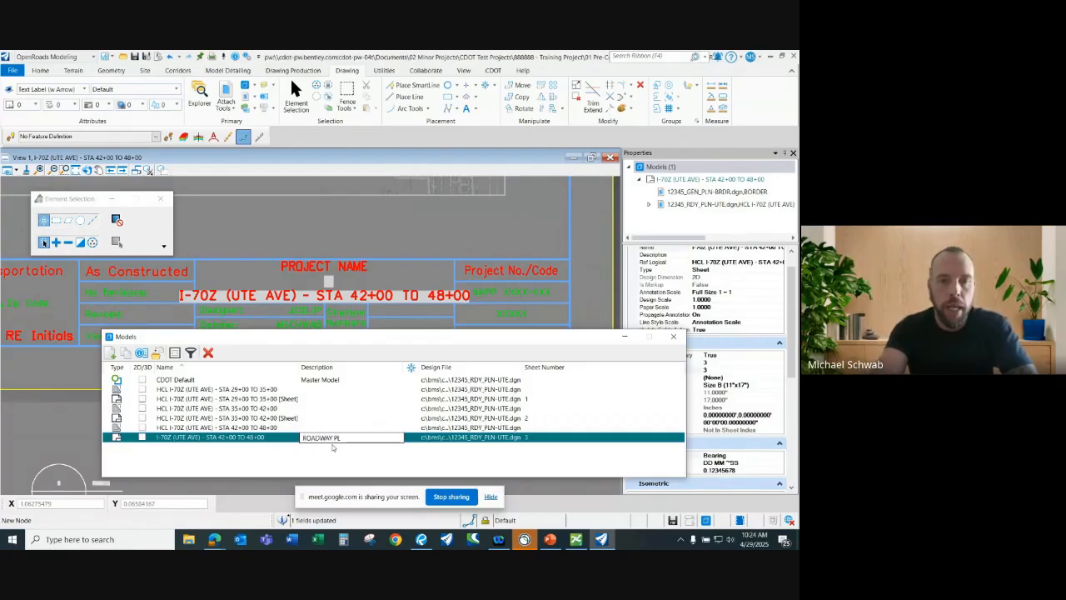
text(AN)
key(Return)
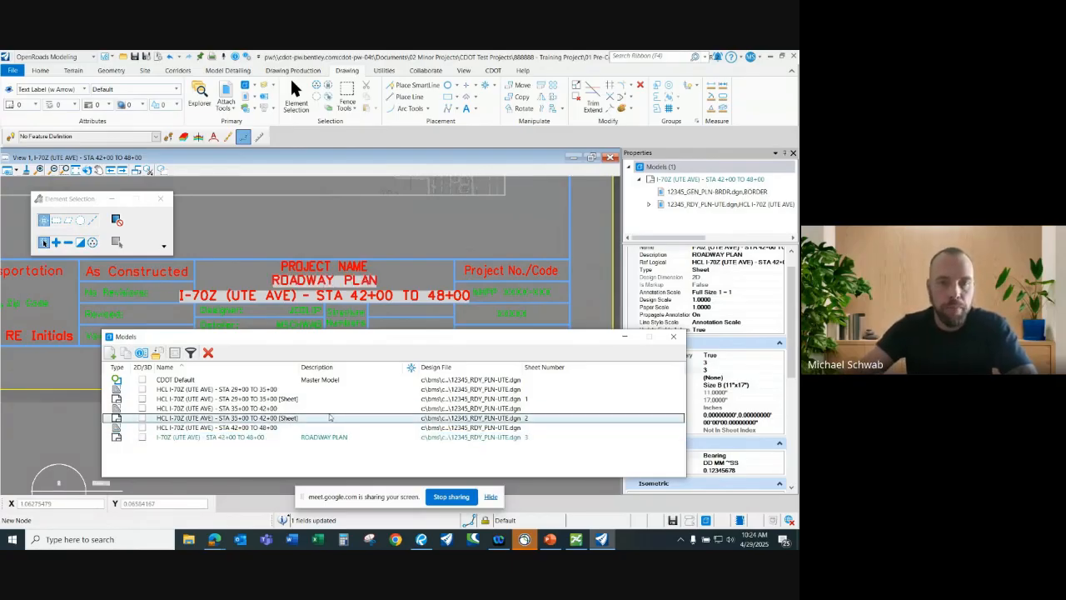
click(330, 417)
click(325, 419)
text(RA)
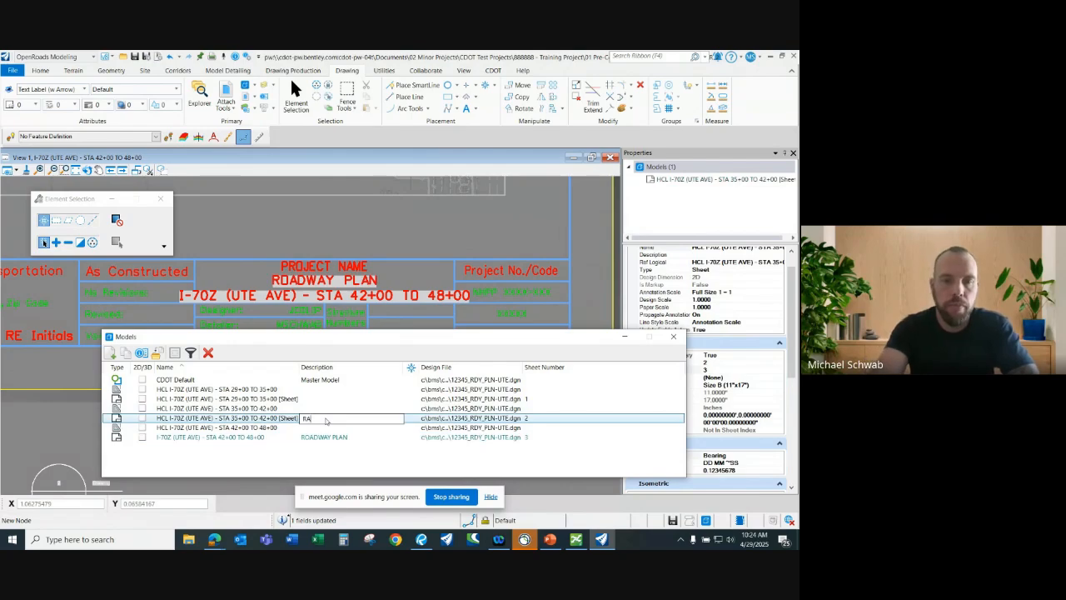
key(BackSpace)
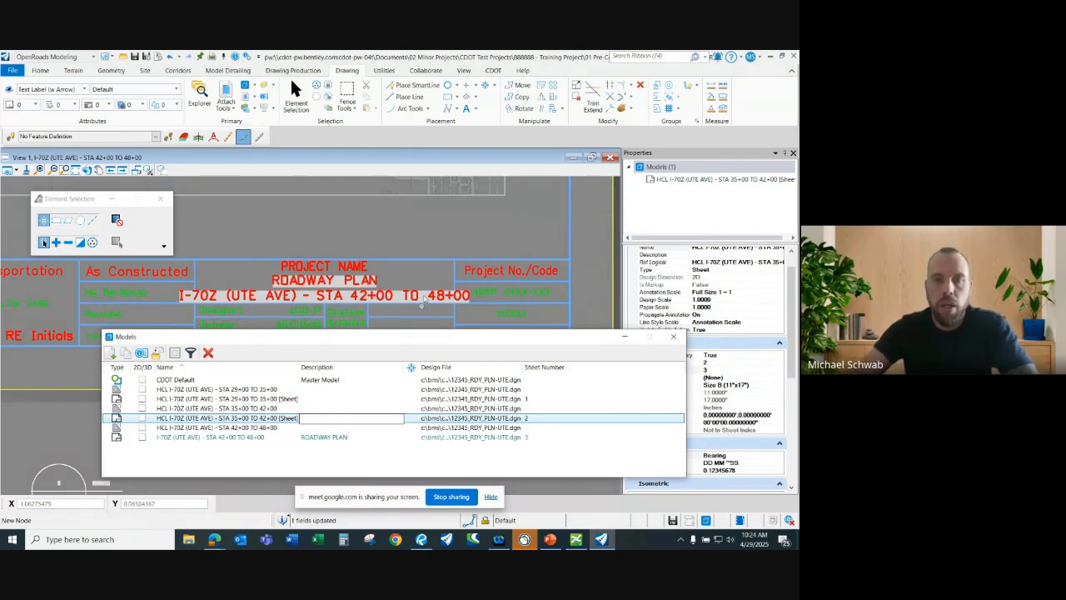
click(395, 239)
click(675, 337)
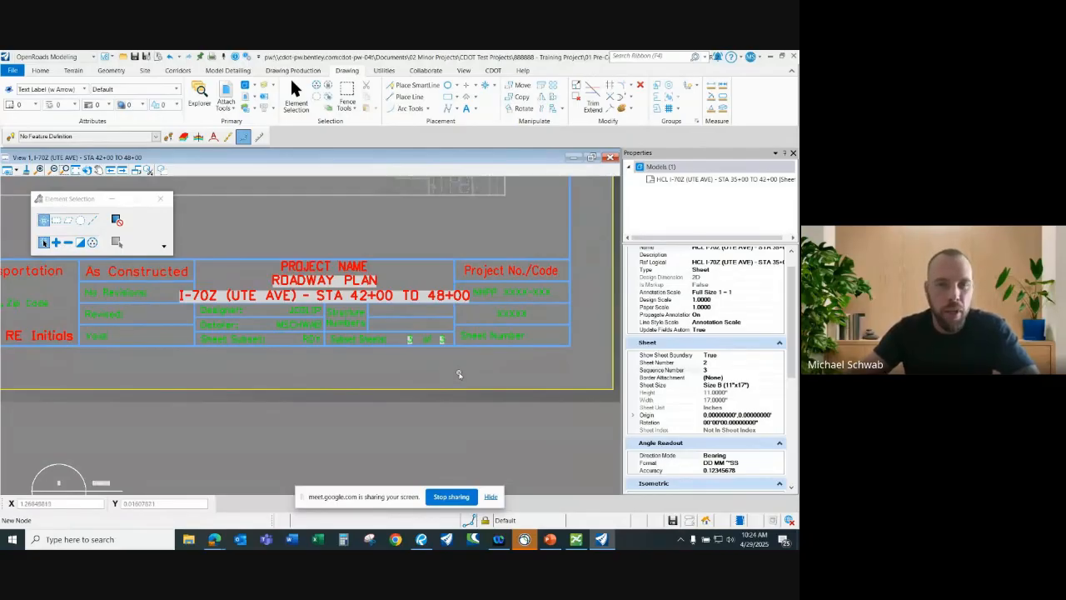
scroll(355, 330, down, 2)
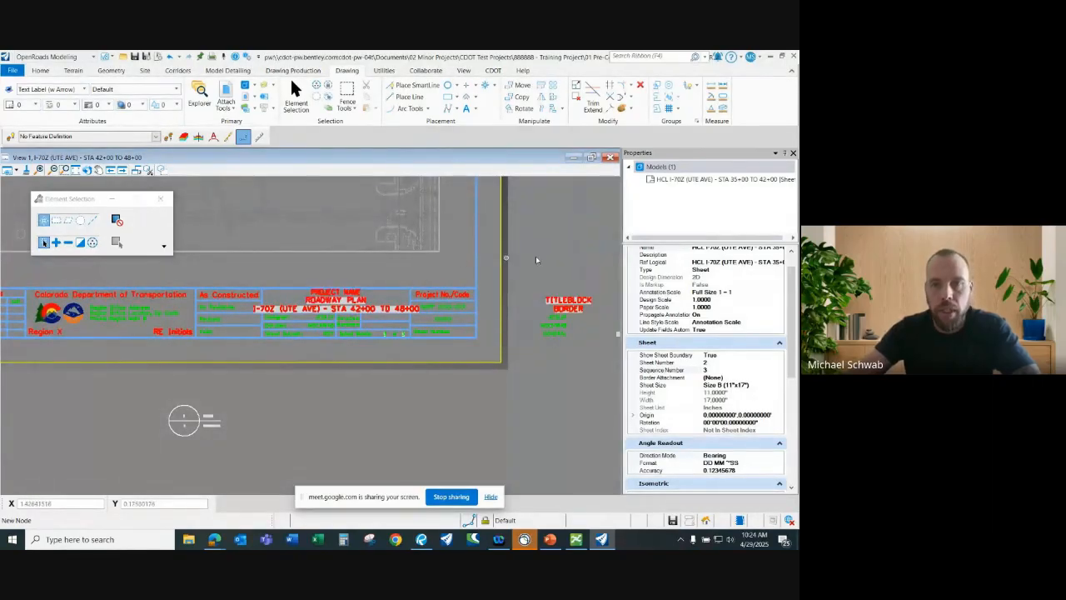
scroll(434, 389, down, 1)
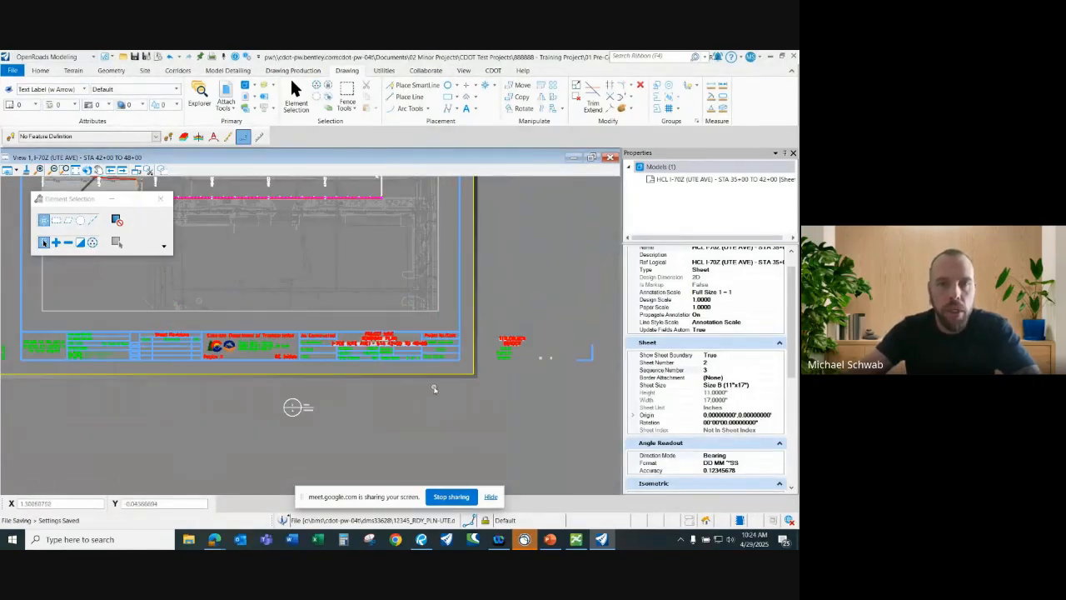
click(246, 85)
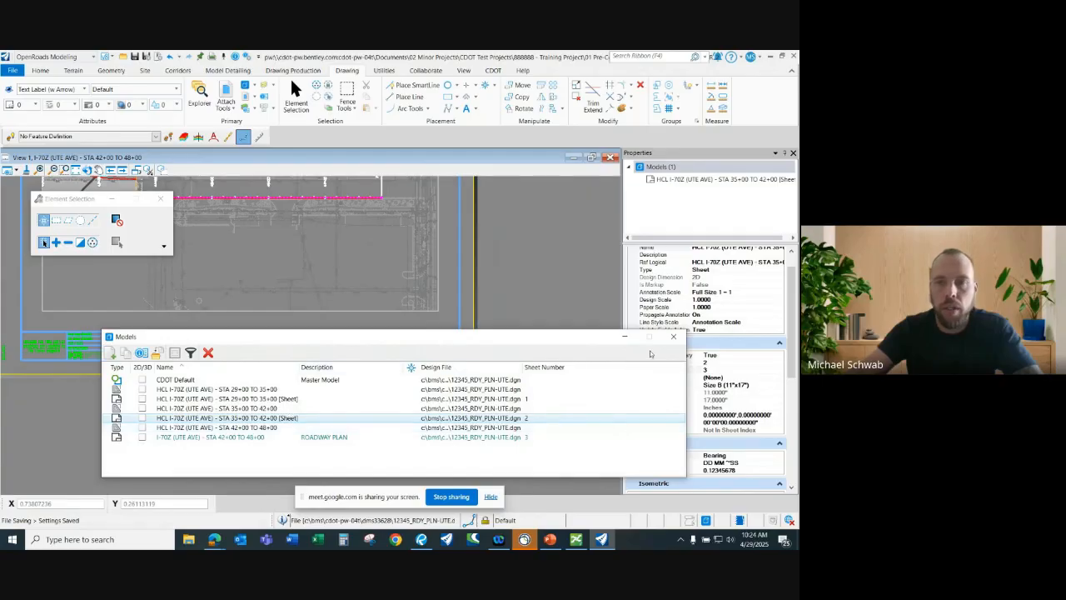
click(664, 338)
scroll(479, 406, up, 1)
scroll(479, 405, down, 2)
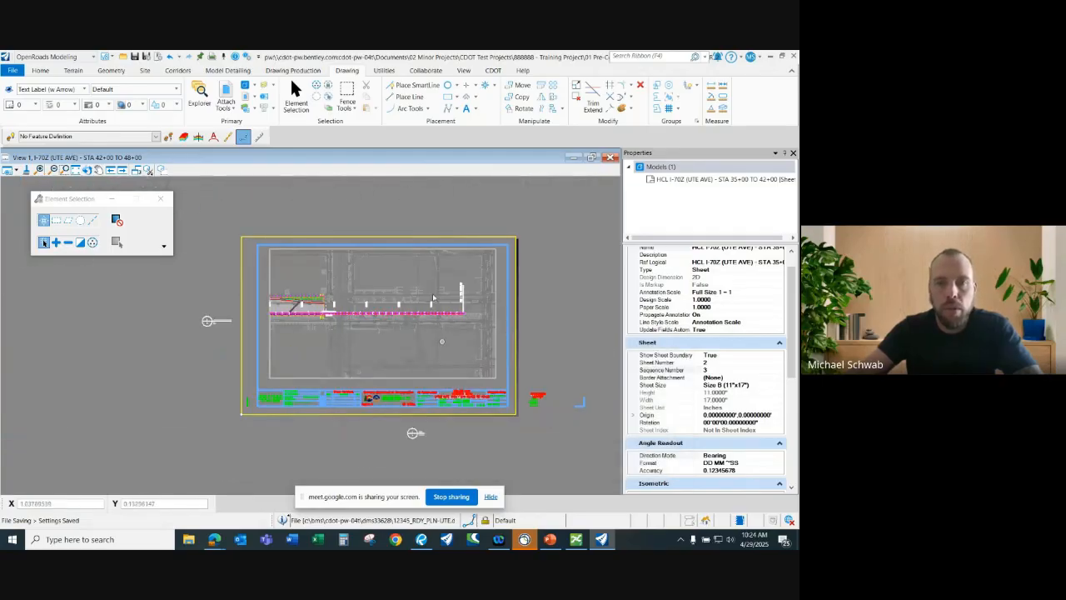
Open the HCL I-70Z (UTE AVE) - STA 35+00 TO 42+00 [Sheet] model and bring its title block area into view.
click(246, 85)
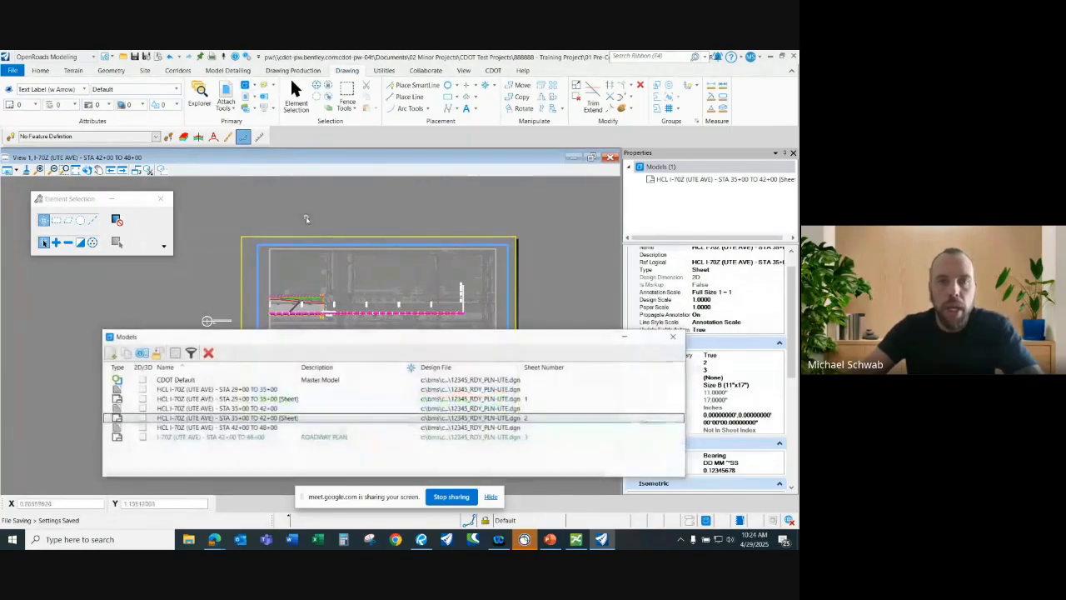
double_click(215, 419)
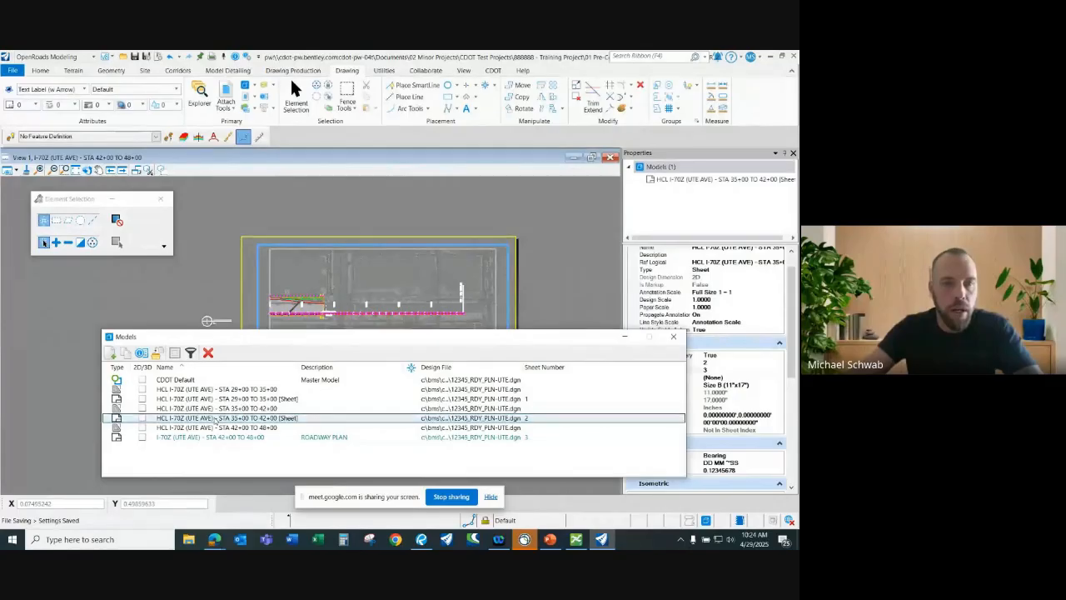
click(674, 337)
scroll(557, 221, up, 2)
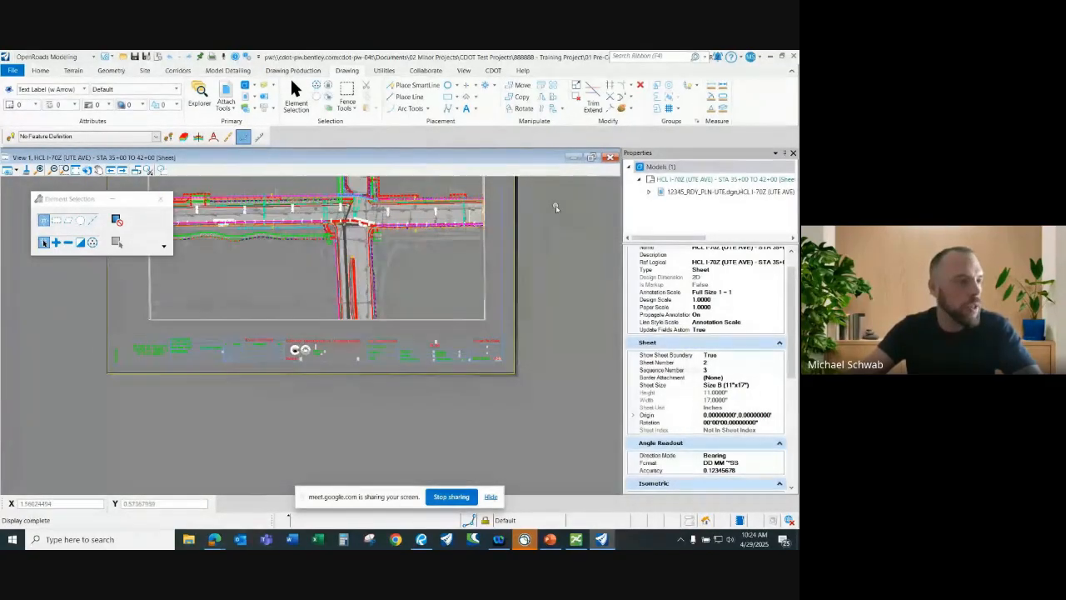